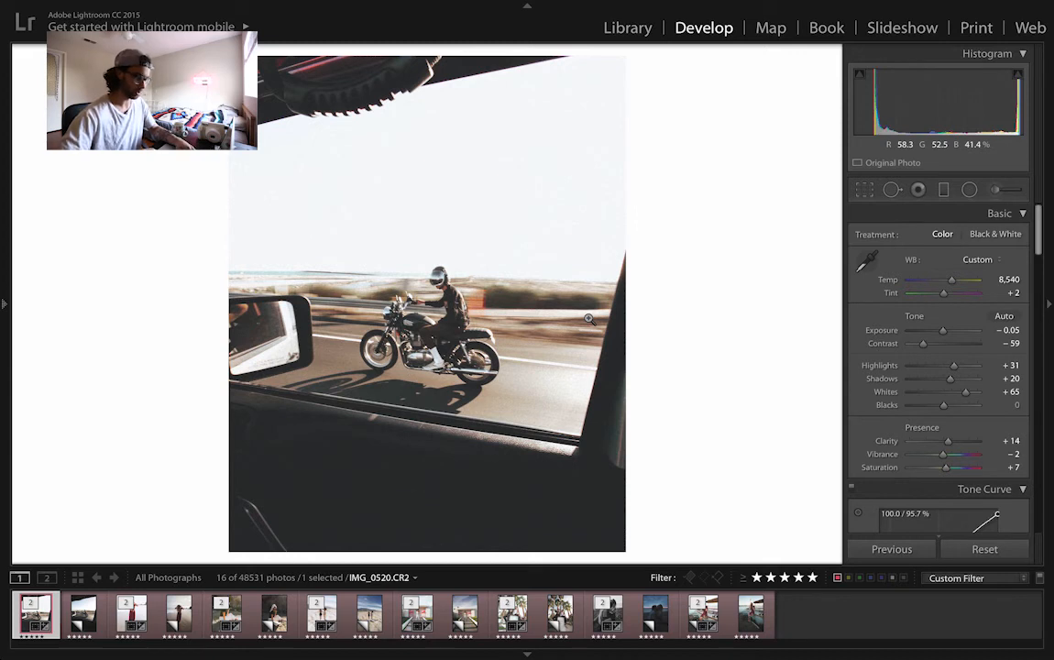
Select the unedited virtual copy of IMG_0520.CR2, the motorcycle photo, and apply the ryanadodson 5 preset
key("ctrl+apostrophe")
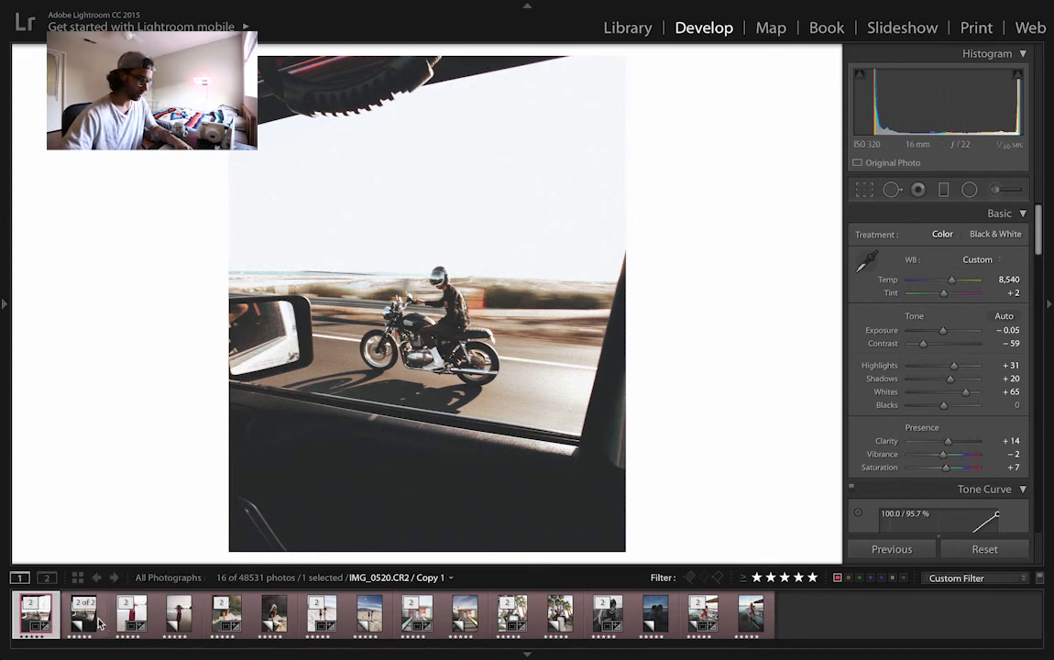
left_click(34, 619)
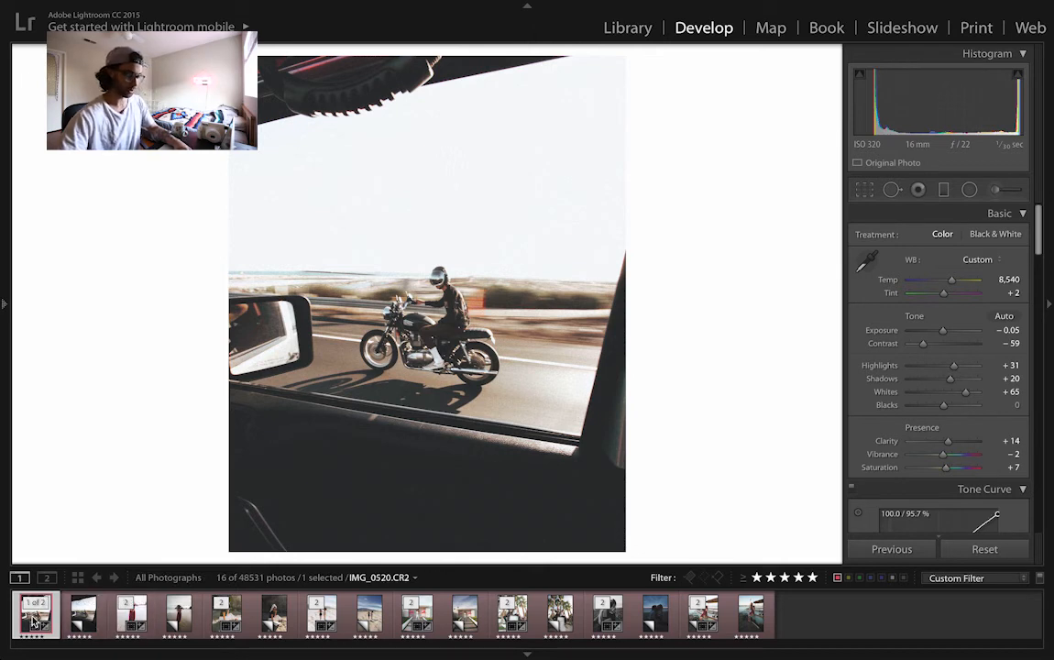
left_click(84, 618)
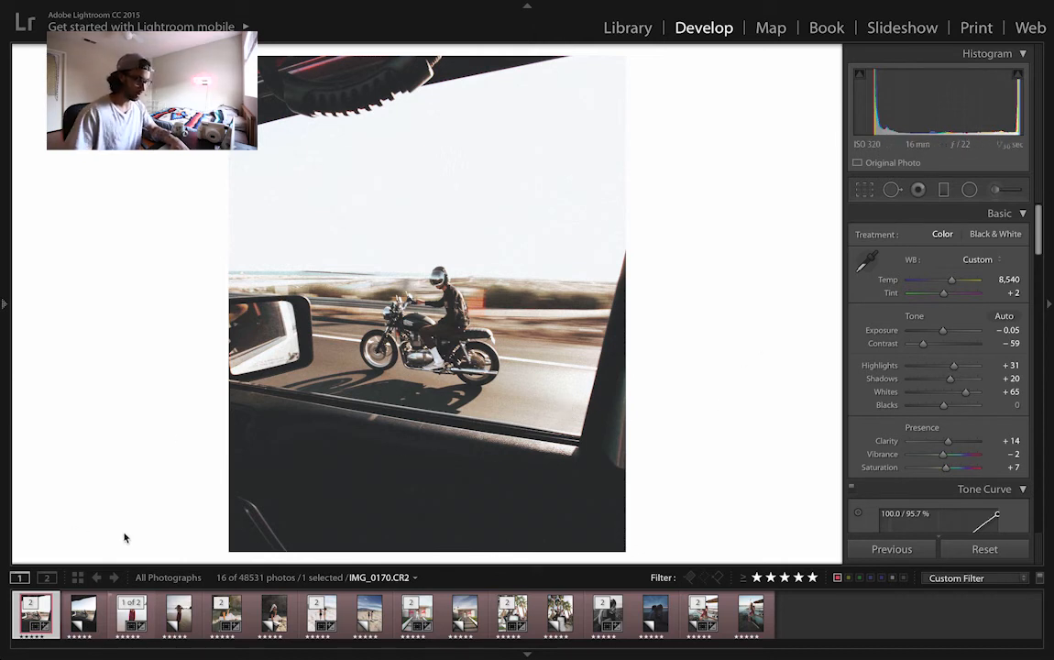
key("Right")
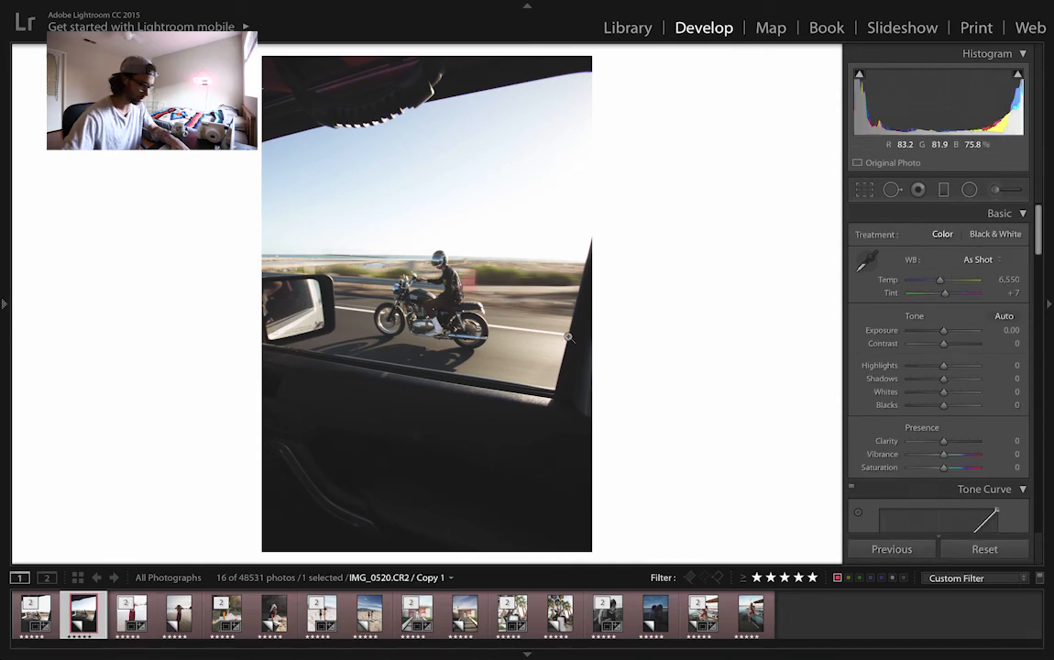
mouse_move(2, 342)
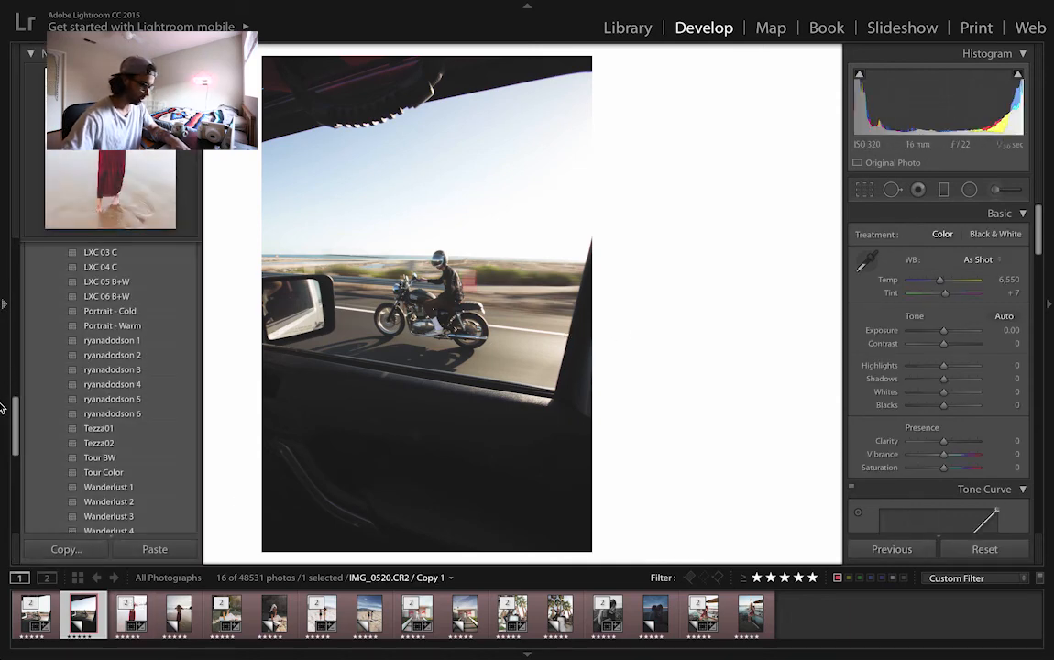
left_click(142, 404)
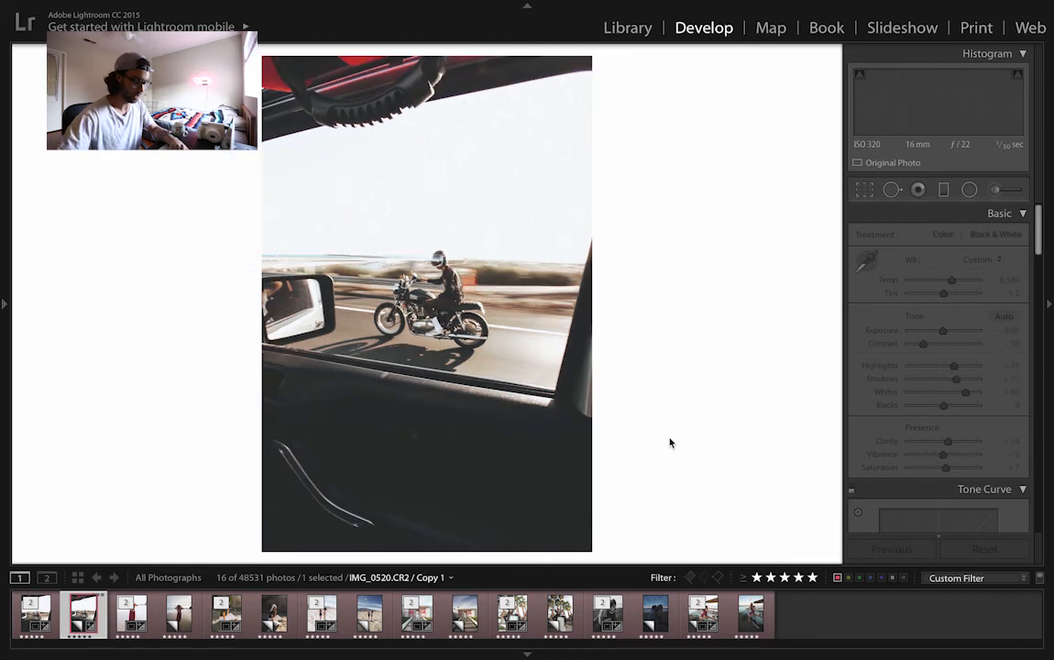
Crop the motorcycle photo to the 4 x 5 / 8 x 10 aspect ratio
key("r")
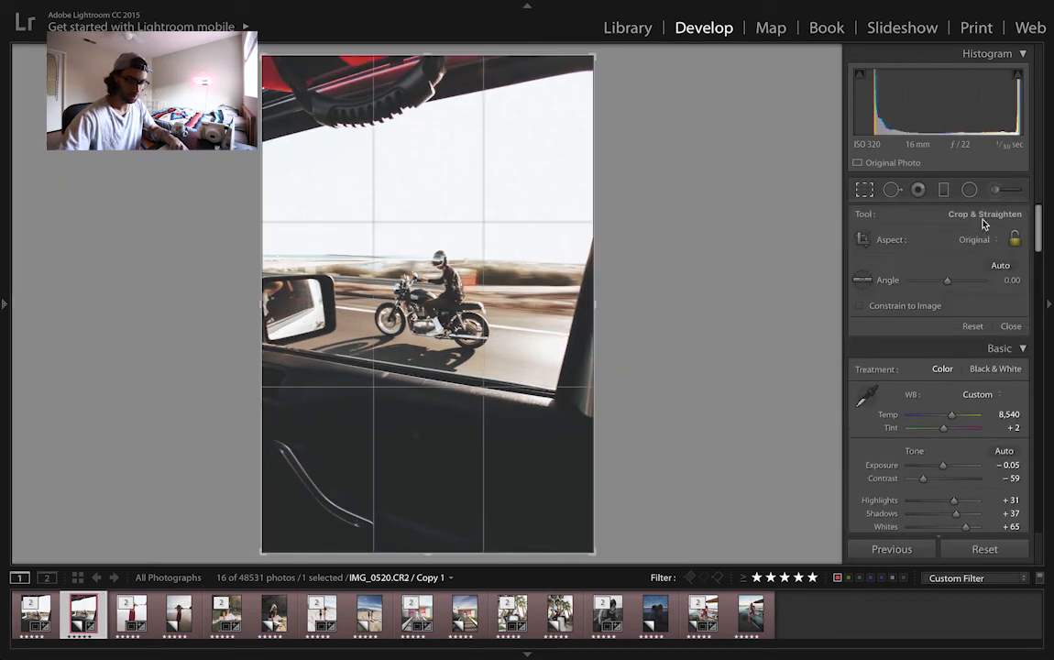
left_click(982, 242)
left_click(958, 276)
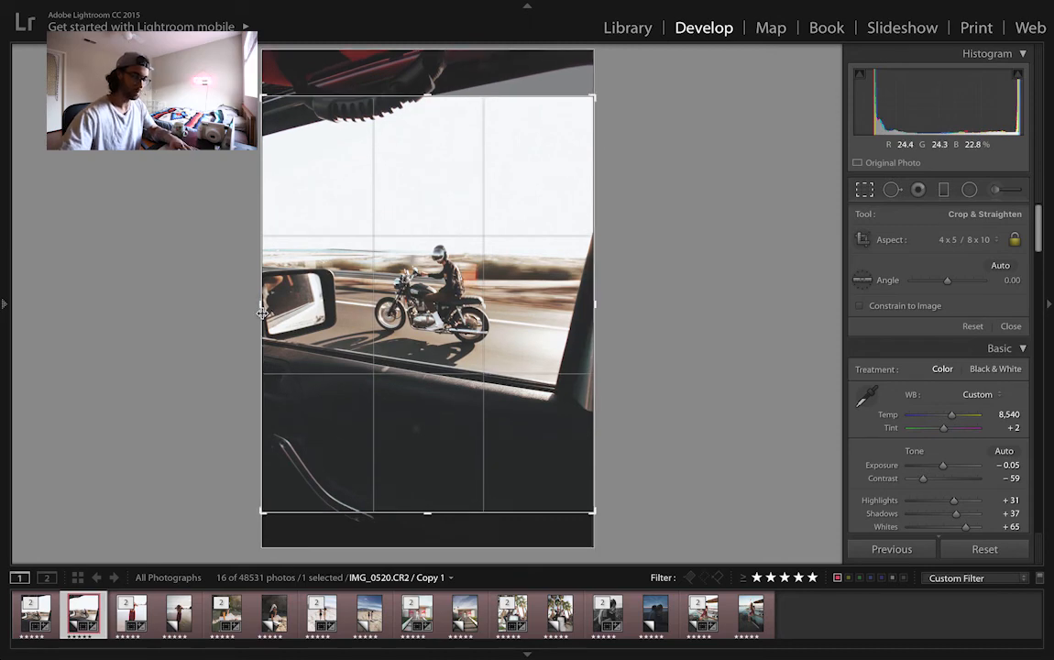
left_click_drag(262, 313, 265, 313)
key("r")
Preview the cropped motorcycle photo with the interface blacked out and set Shadows to +22
key("l")
key("l")
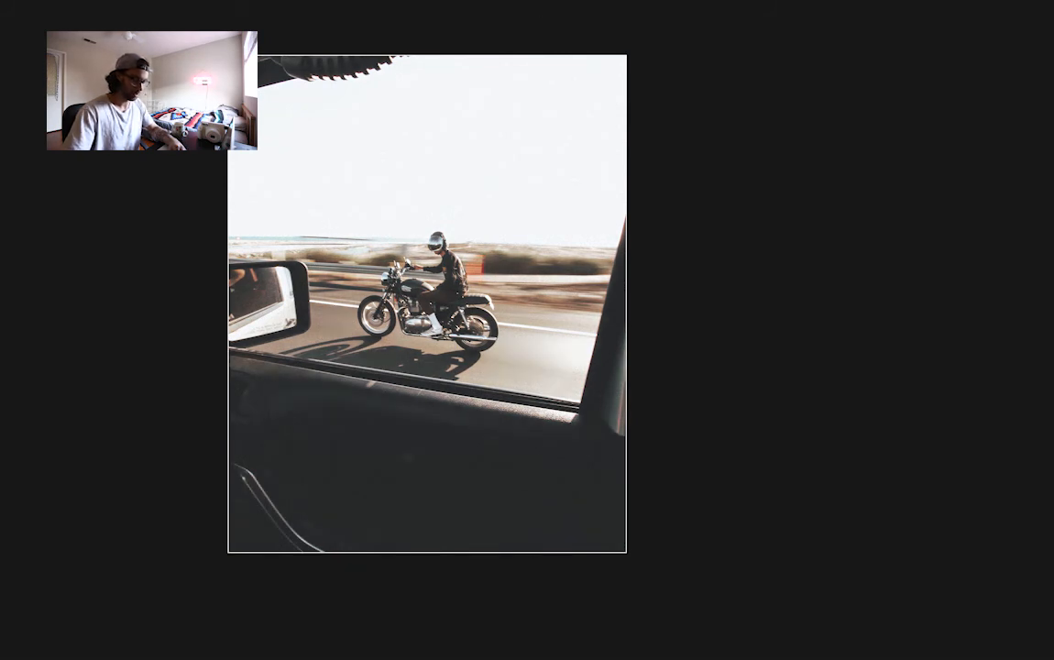
key("l")
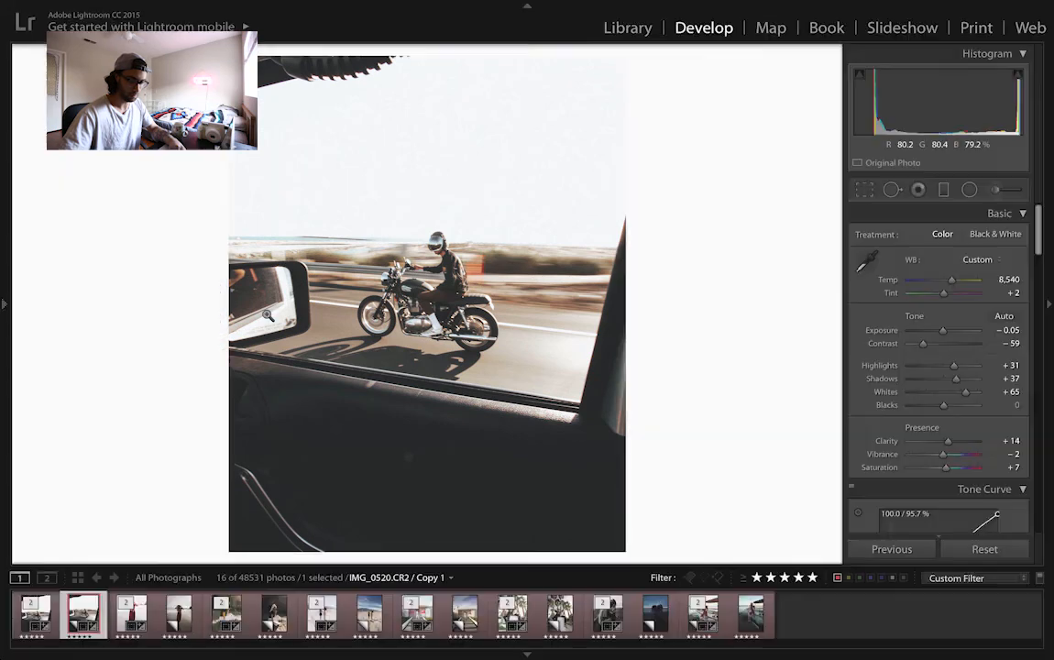
left_click_drag(957, 383, 950, 380)
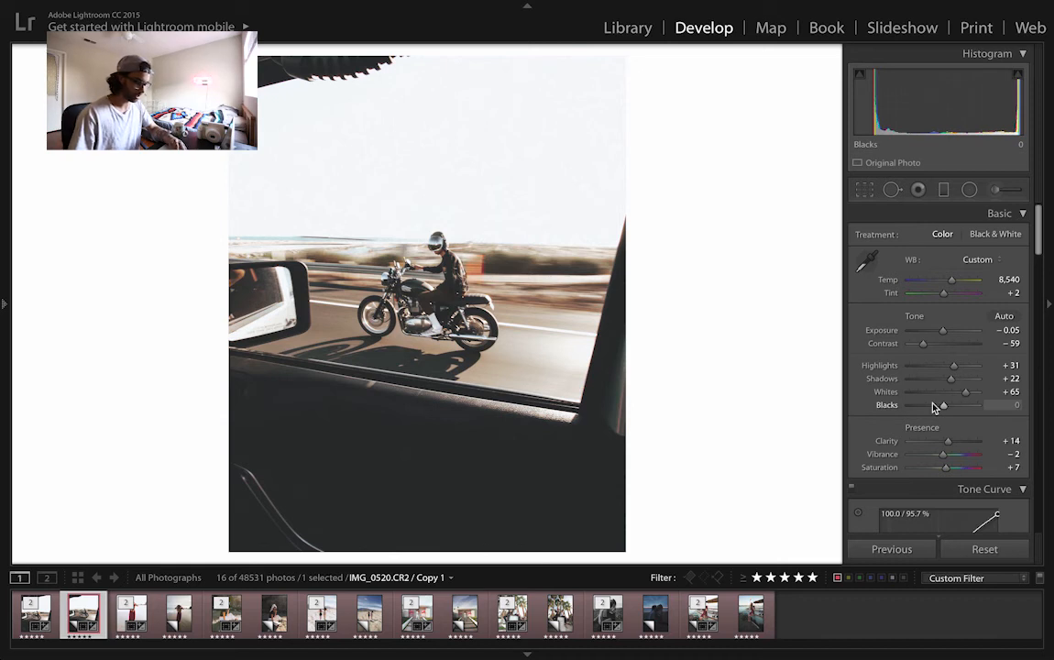
Apply the ryanadodson 1 preset to the virtual copy of IMG_0170.CR2, the red-dress beach photo, and compare it before and after
key("Right")
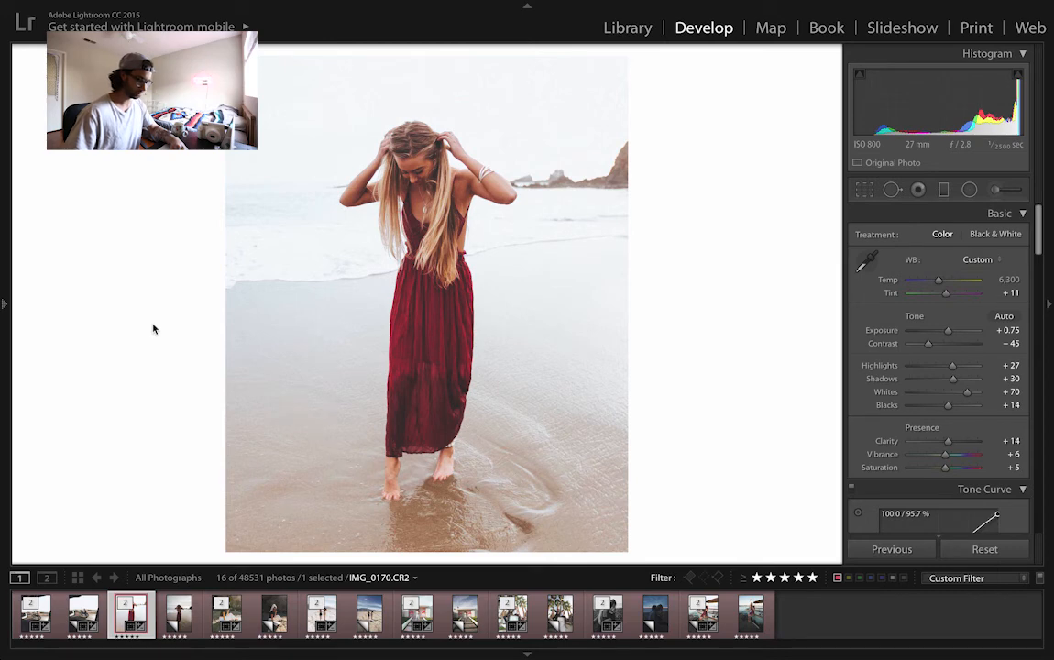
key("Right")
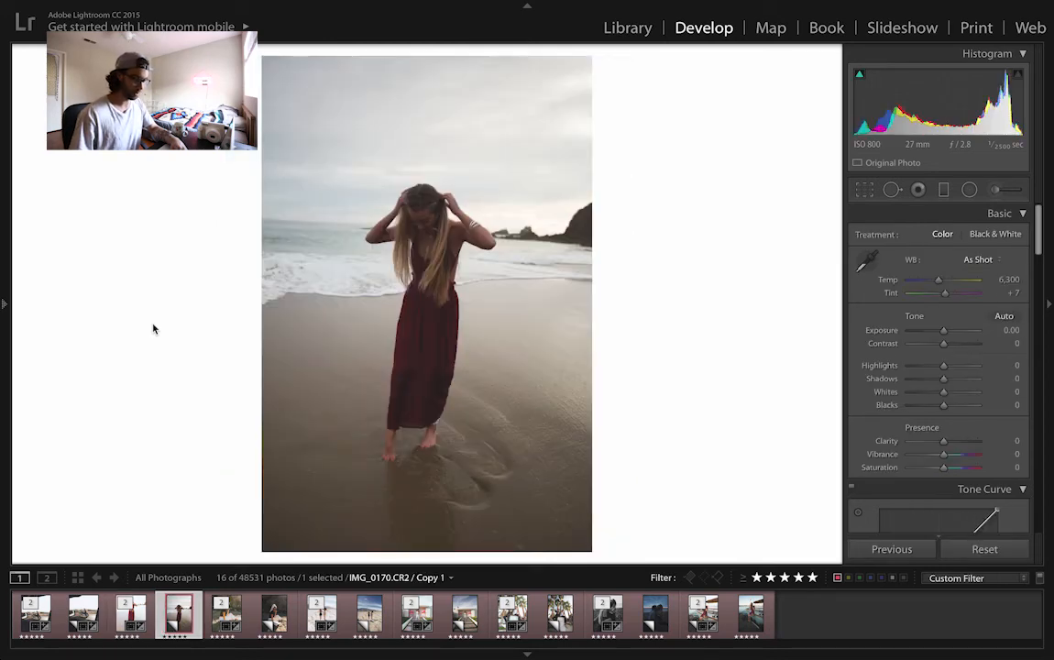
key("Left")
key("Right")
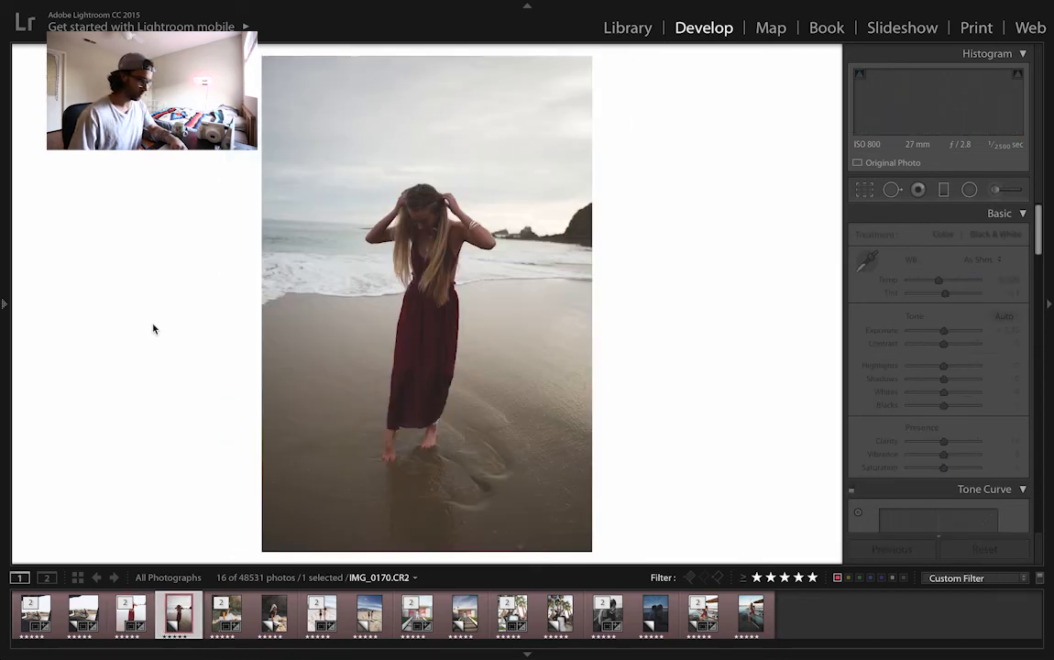
mouse_move(2, 300)
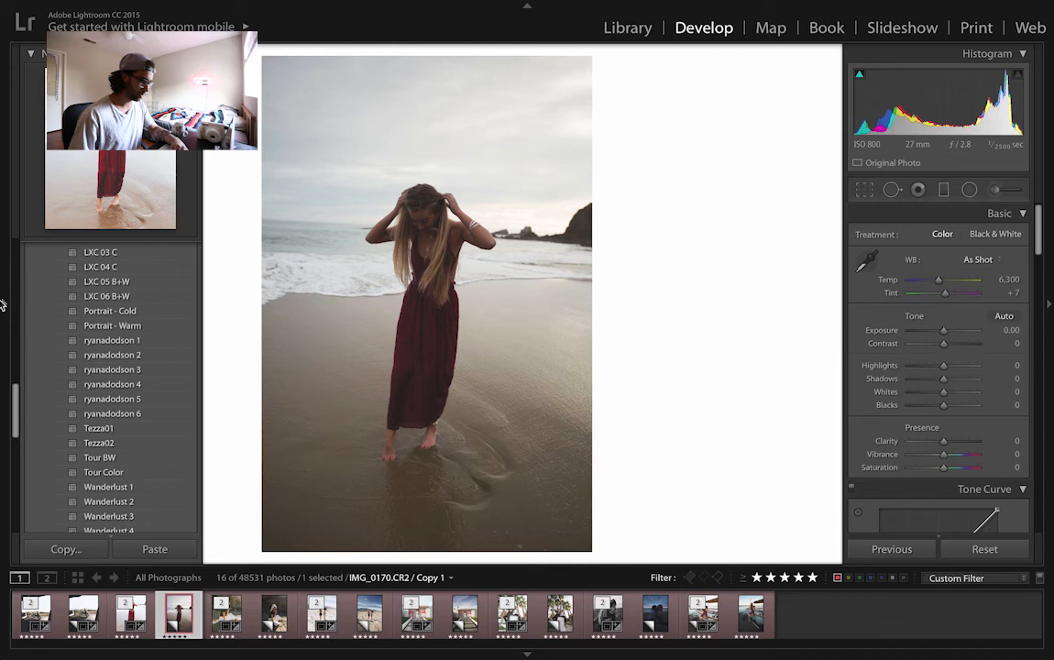
left_click(142, 340)
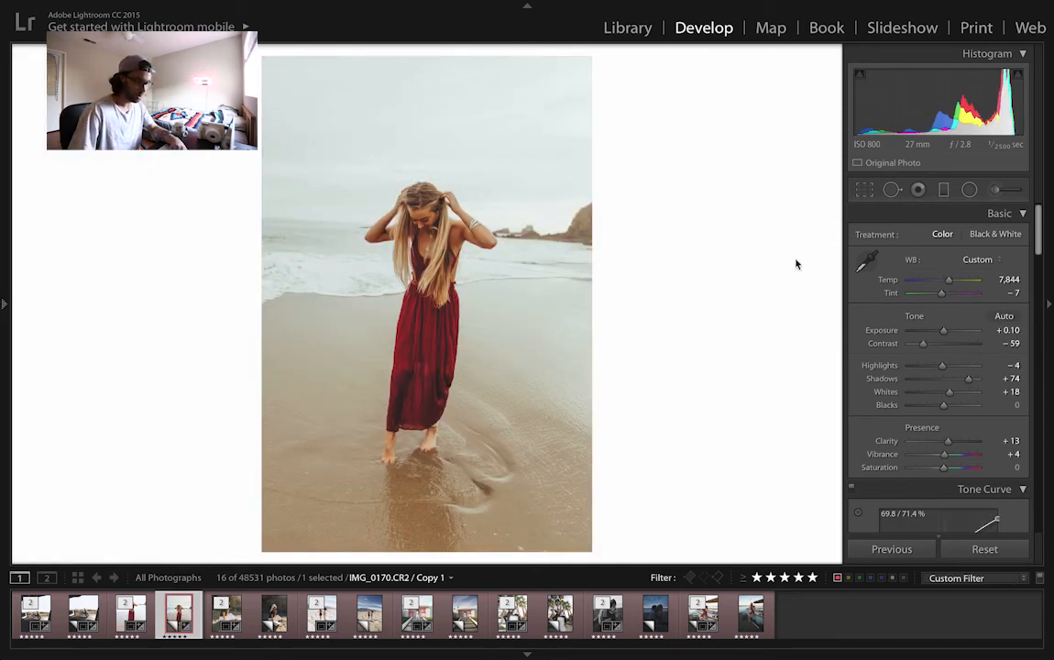
key("backslash")
key("backslash")
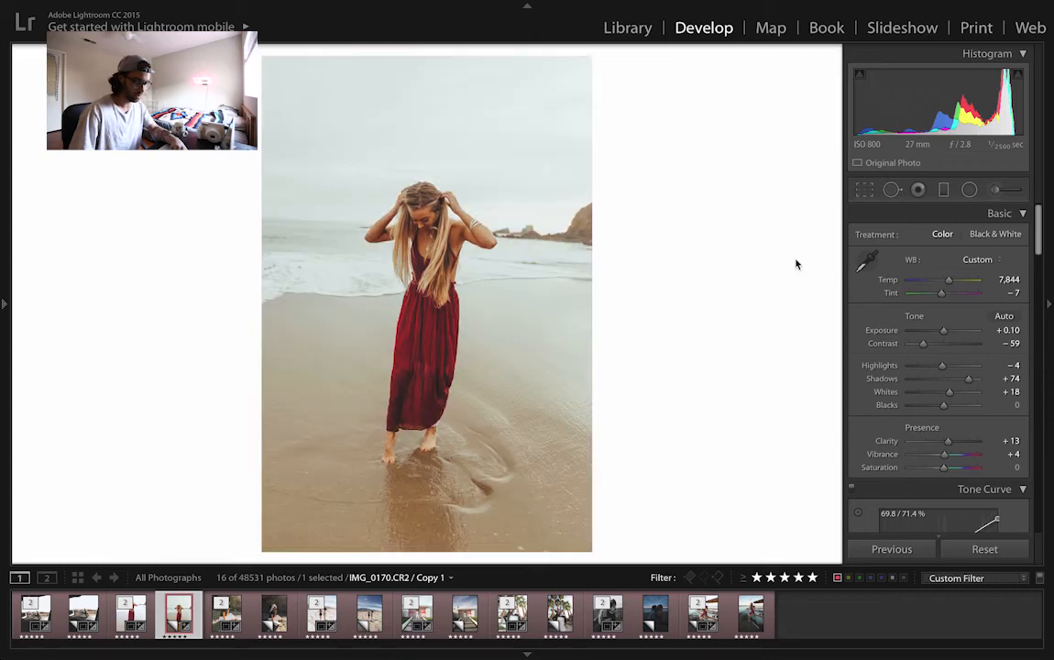
key("backslash")
key("backslash")
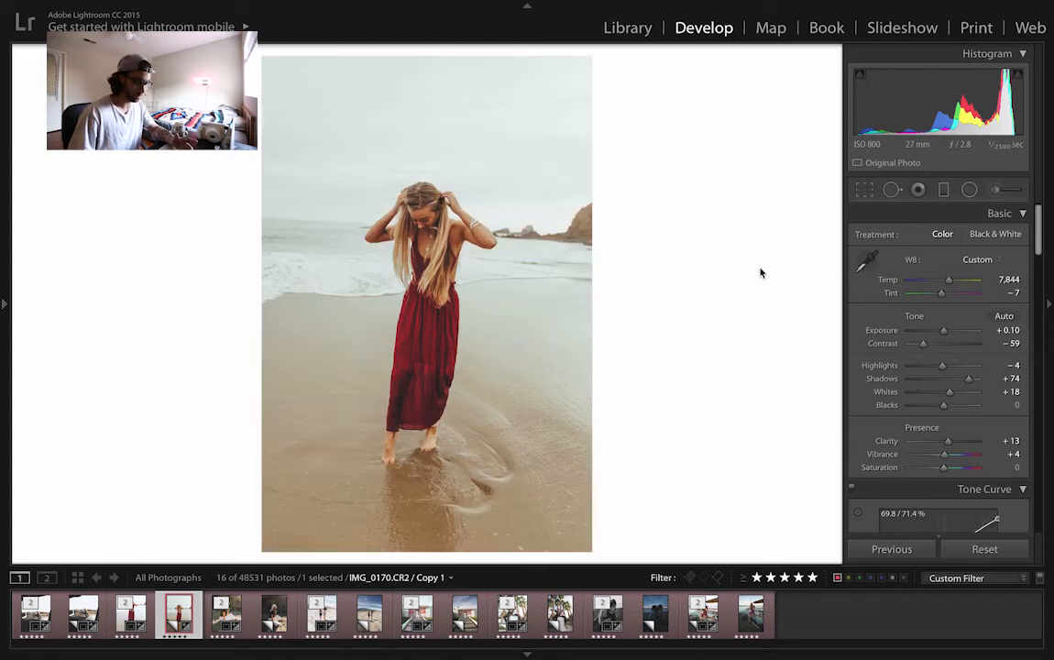
Straighten the beach photo to an angle of -2.59 and crop it to the 4 x 5 / 8 x 10 aspect ratio
key("r")
left_click_drag(212, 266, 218, 293)
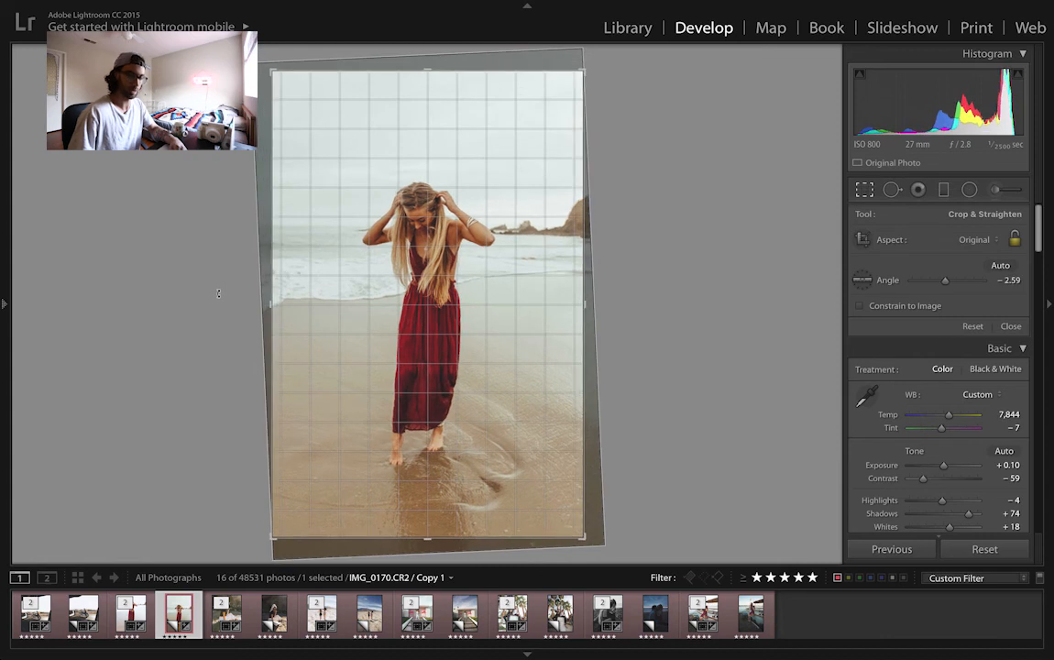
left_click(994, 241)
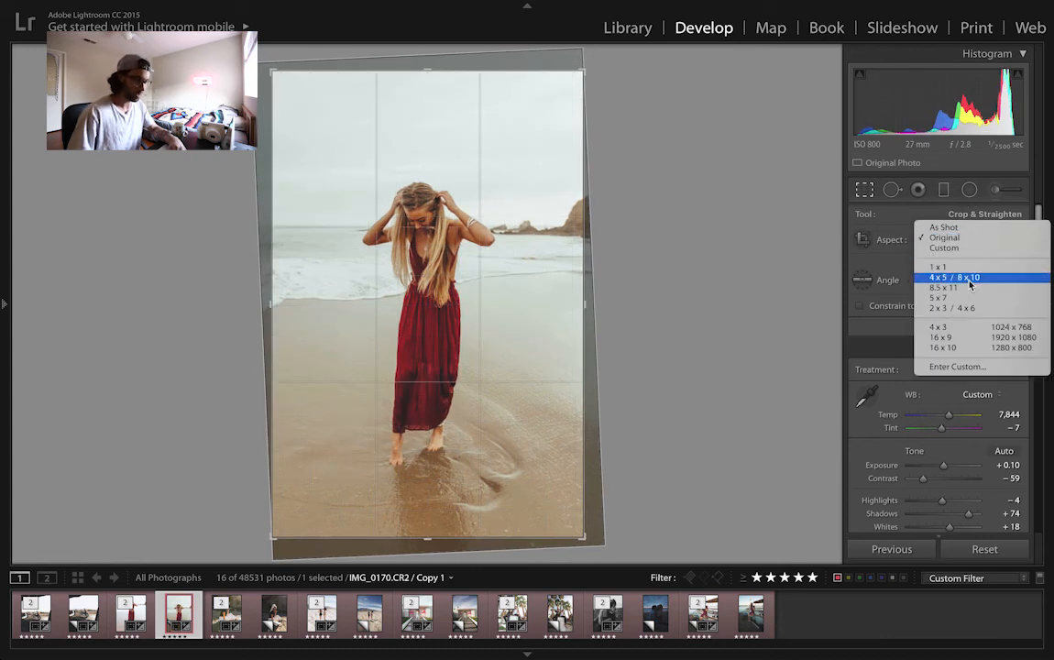
left_click(962, 278)
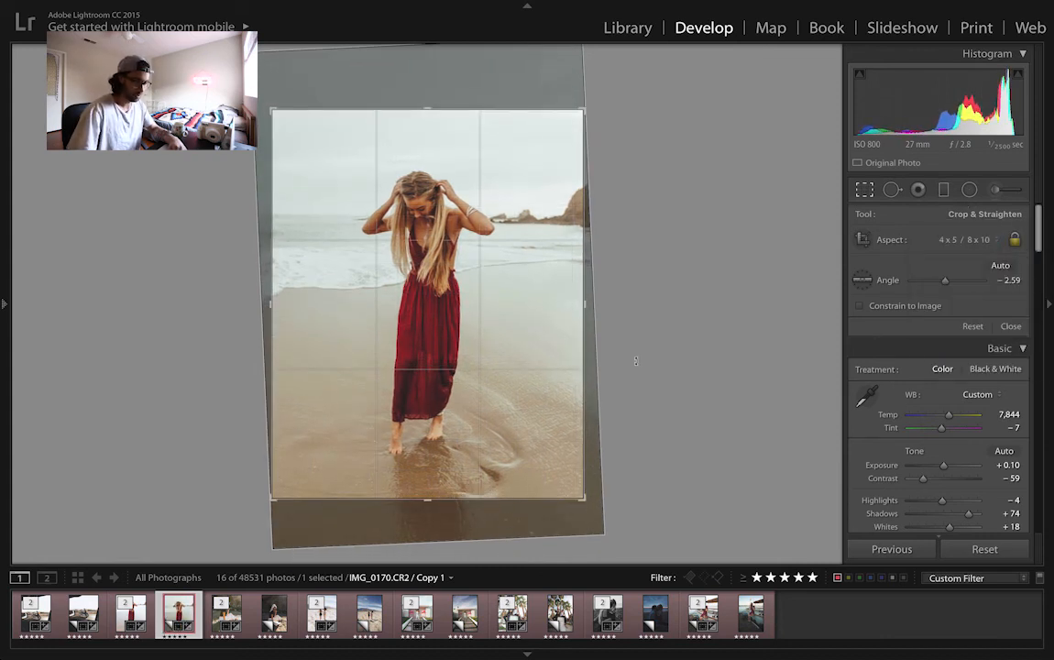
key("Return")
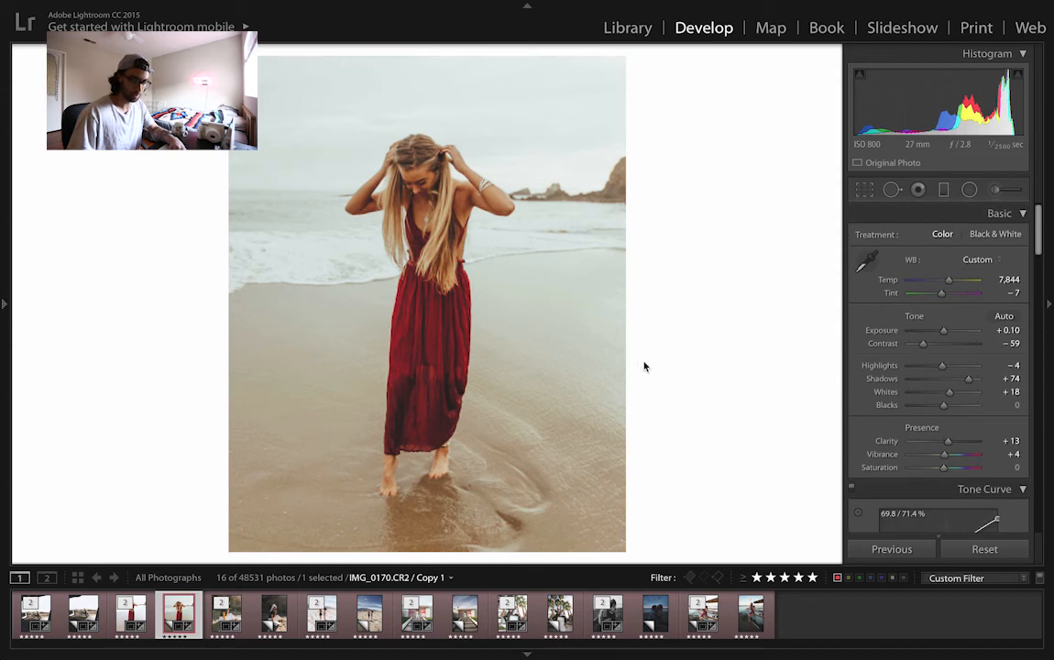
Cool the beach photo's white balance to a Temp of 6,002 and check it against the before view
mouse_move(949, 284)
left_mouse_down()
mouse_move(935, 287)
mouse_move(941, 301)
left_mouse_up()
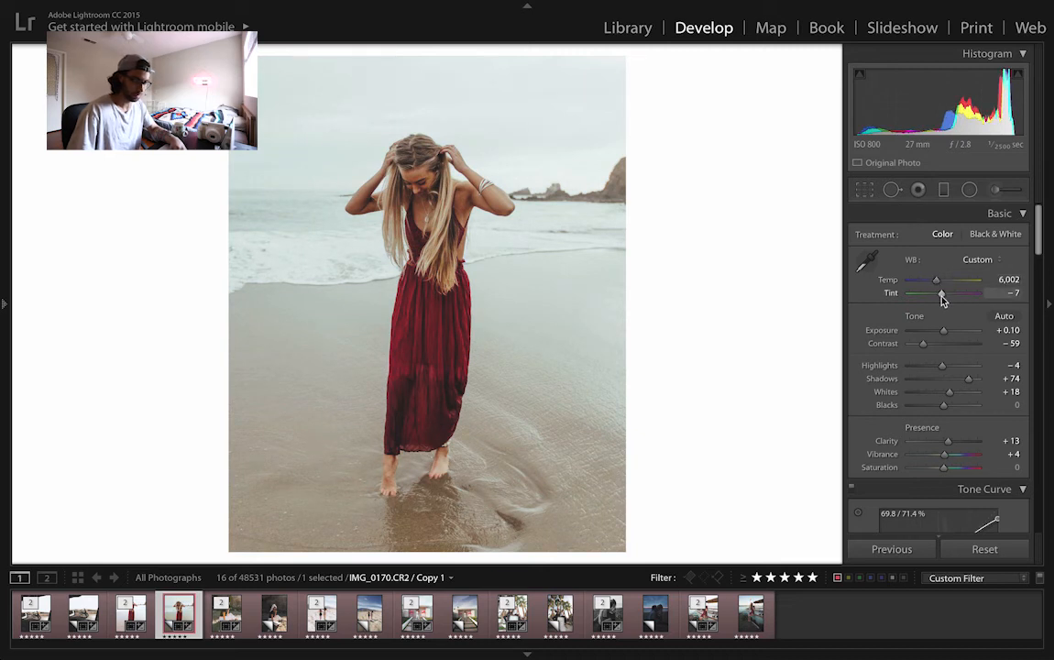
key("backslash")
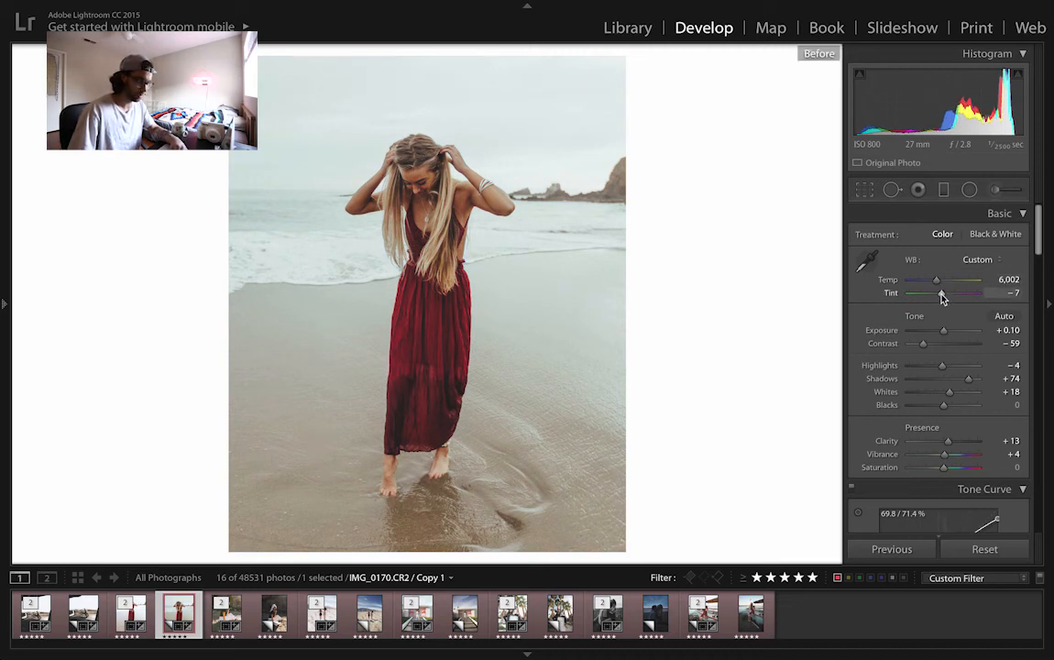
key("backslash")
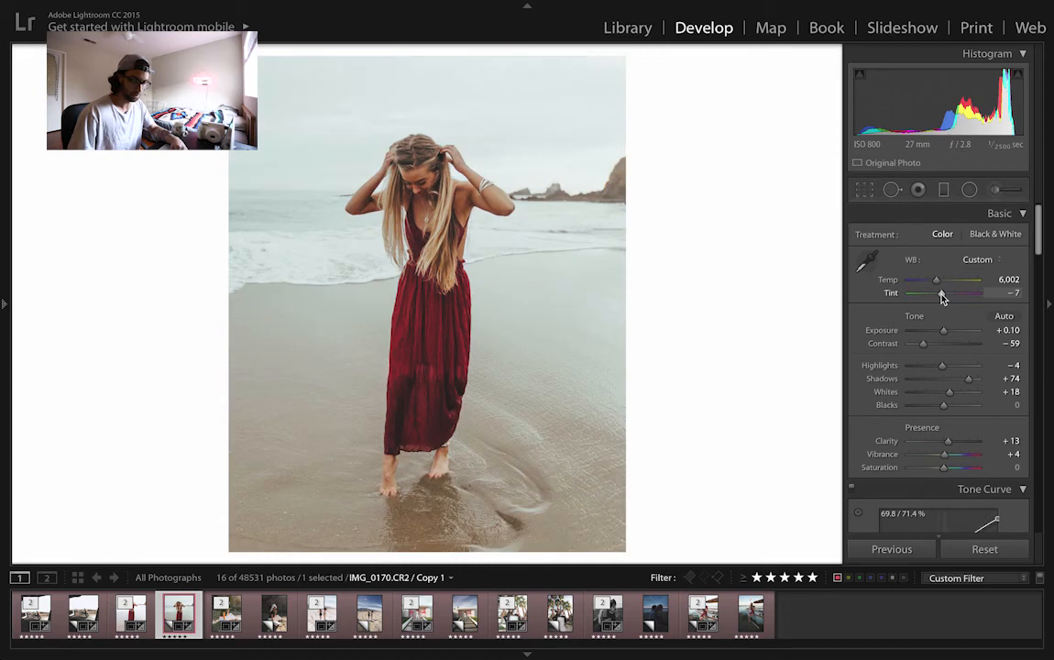
Set the beach photo's Whites to +68 and Vibrance to +57
left_click_drag(961, 396, 964, 393)
left_click(955, 455)
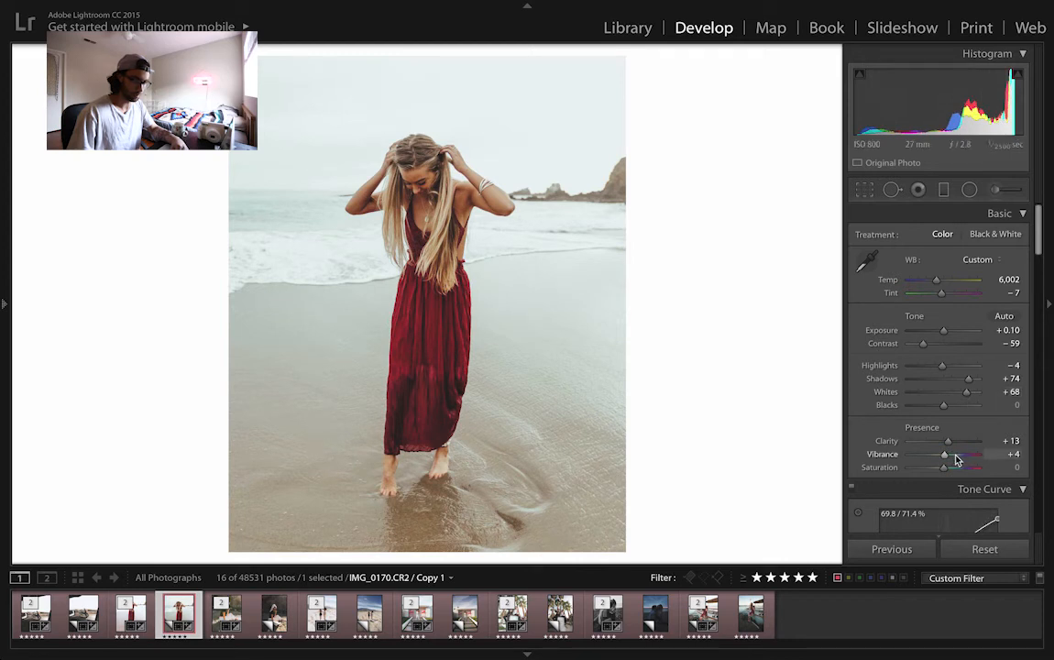
left_click_drag(954, 457, 964, 456)
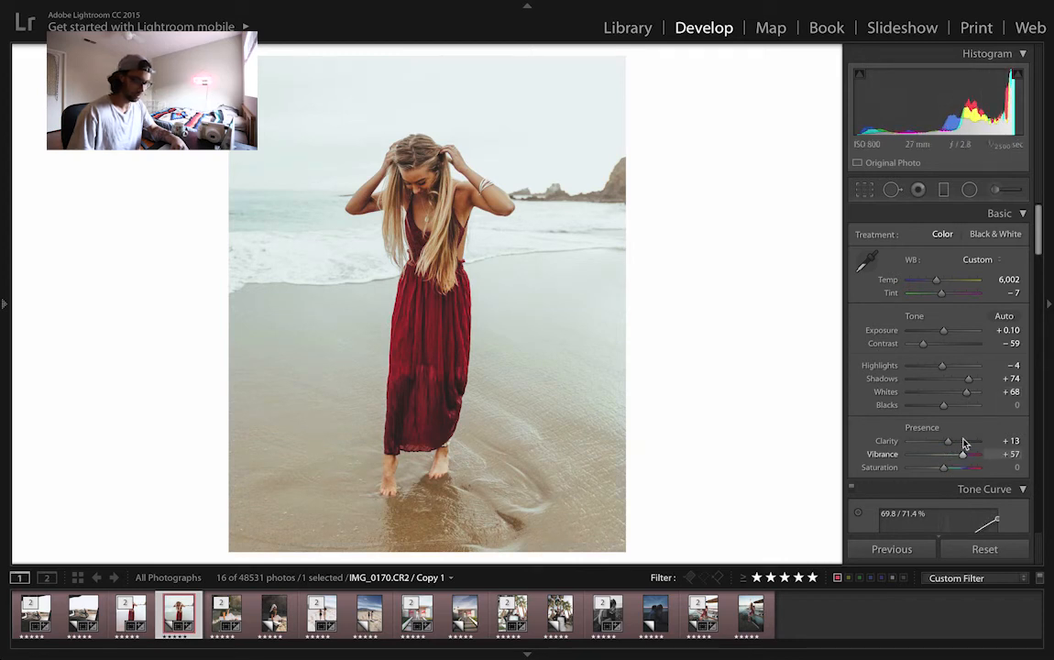
Set the beach photo's Tint to +18 and compare the result with the before view
left_click_drag(943, 300, 949, 301)
key("backslash")
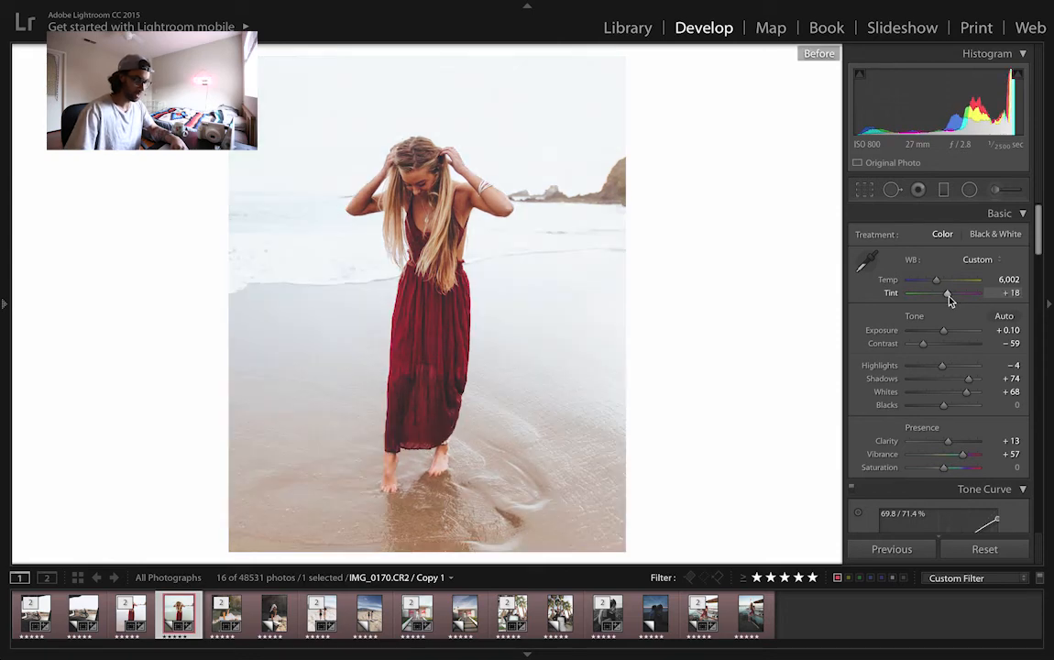
key("backslash")
key("backslash")
key("backslash")
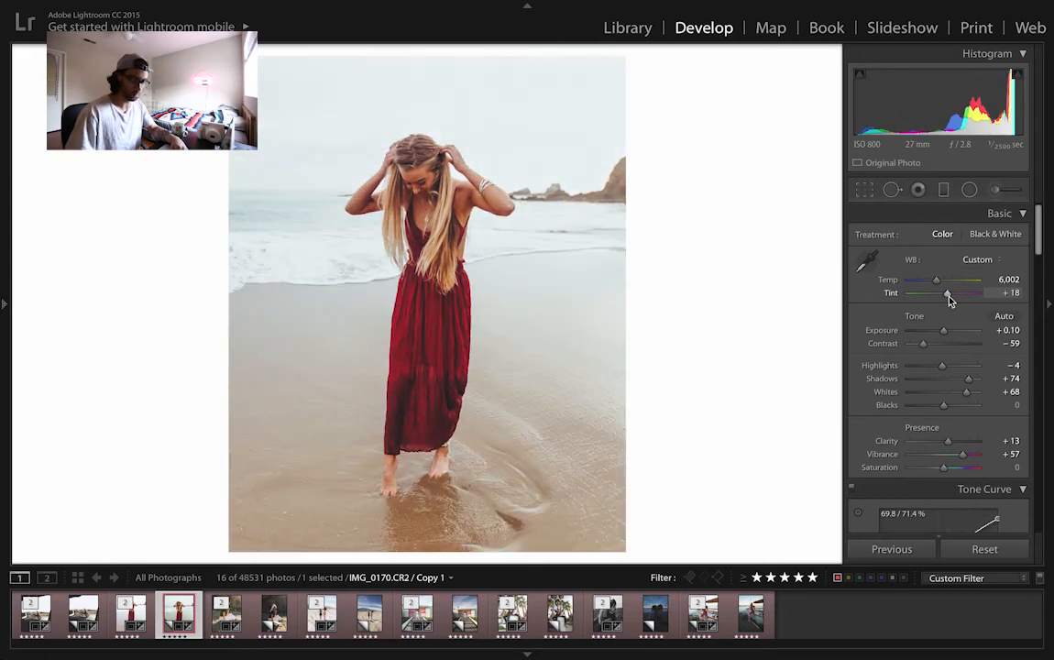
Lift the shadow end of the RGB tone curve for a faded look and compare the photo before and after
scroll(949, 301, "down", 5)
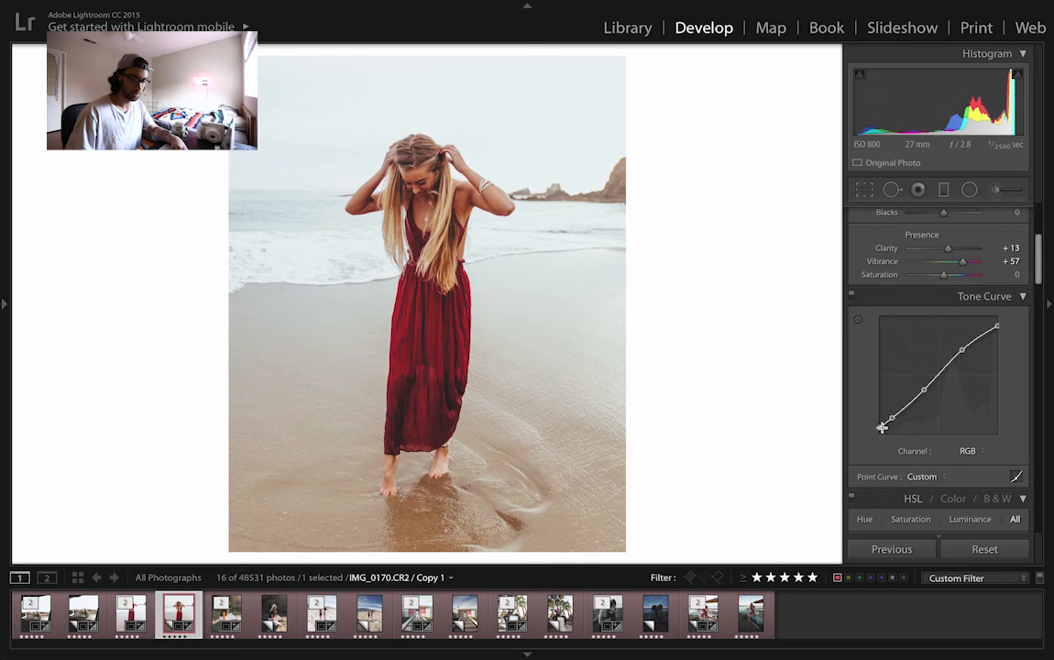
left_click_drag(877, 427, 904, 419)
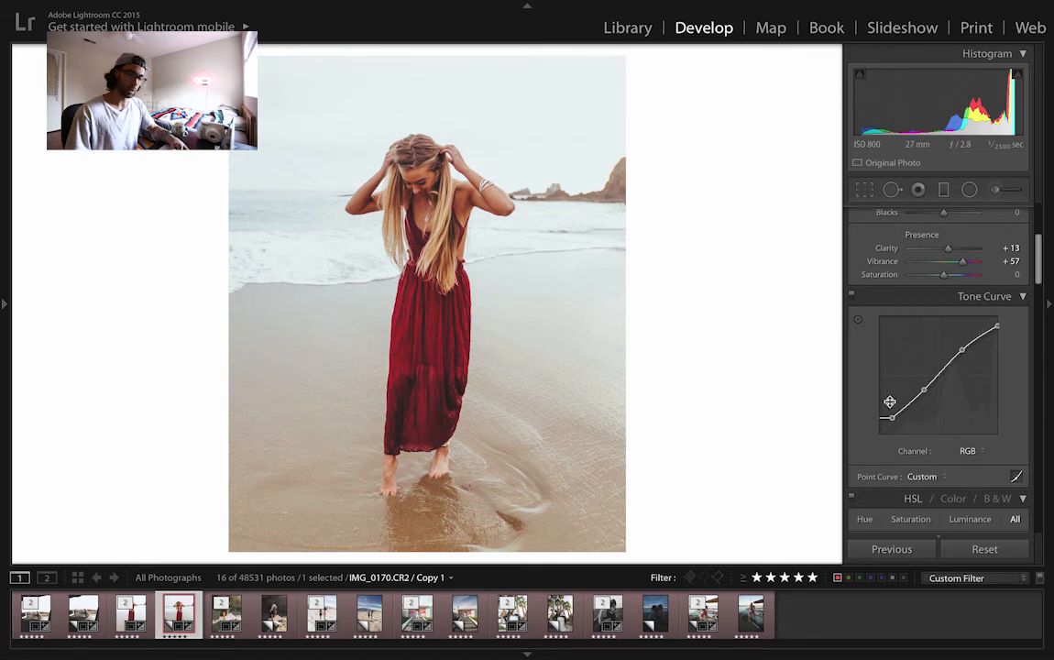
mouse_move(892, 418)
left_mouse_down()
mouse_move(885, 398)
mouse_move(888, 418)
left_mouse_up()
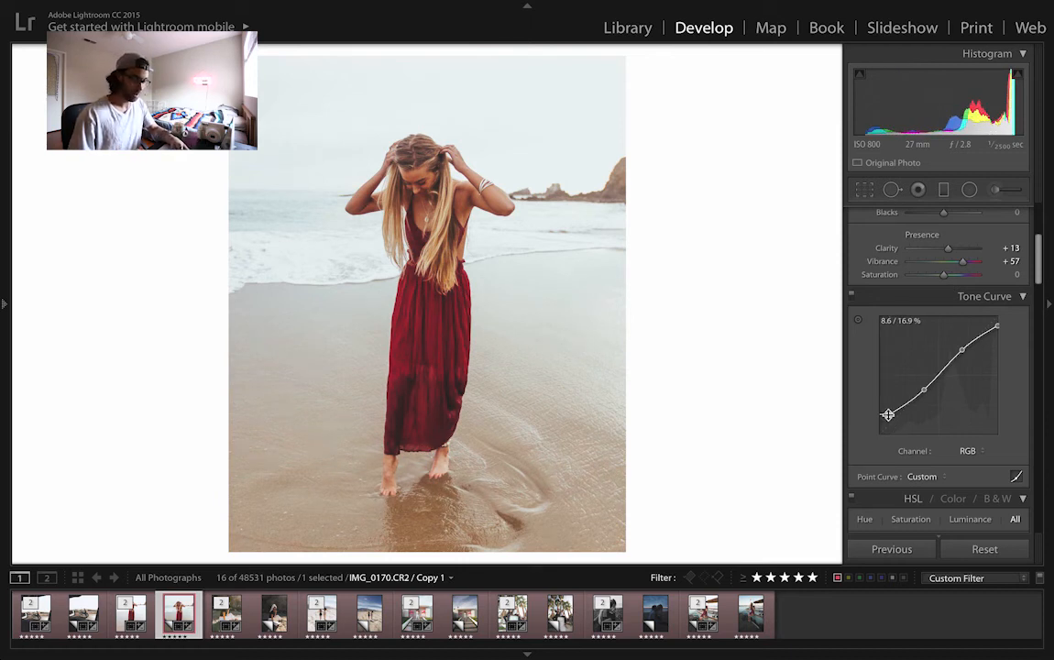
left_click_drag(888, 414, 883, 408)
key("backslash")
key("backslash")
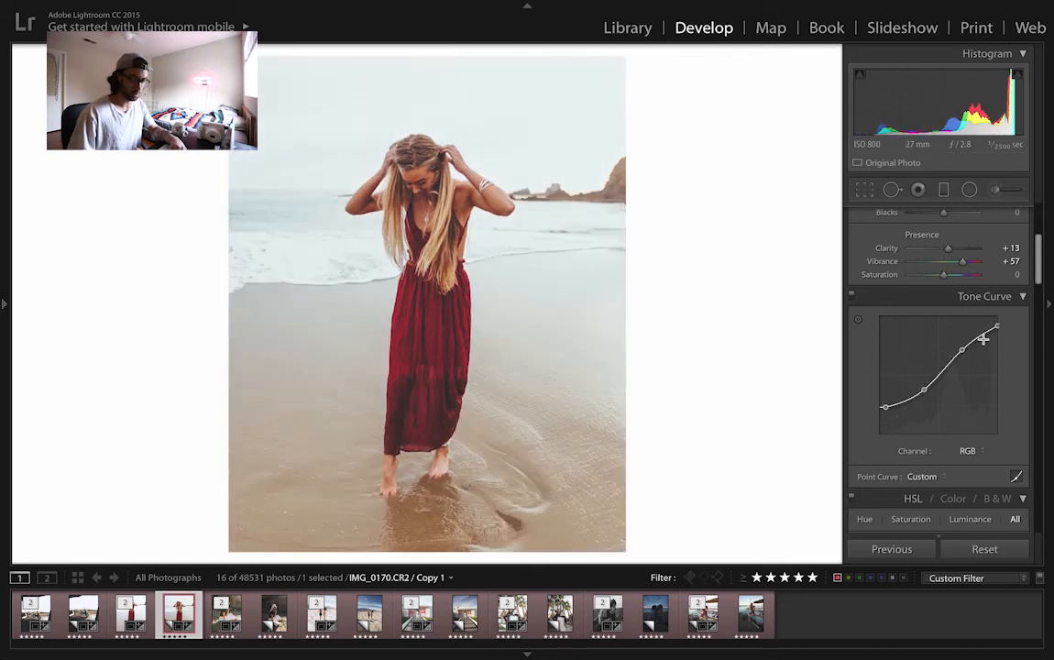
Raise the highlight endpoint of the RGB tone curve almost to full white and zoom in on the edge of the sky
mouse_move(1000, 317)
left_mouse_down()
mouse_move(1001, 327)
mouse_move(1003, 317)
left_mouse_up()
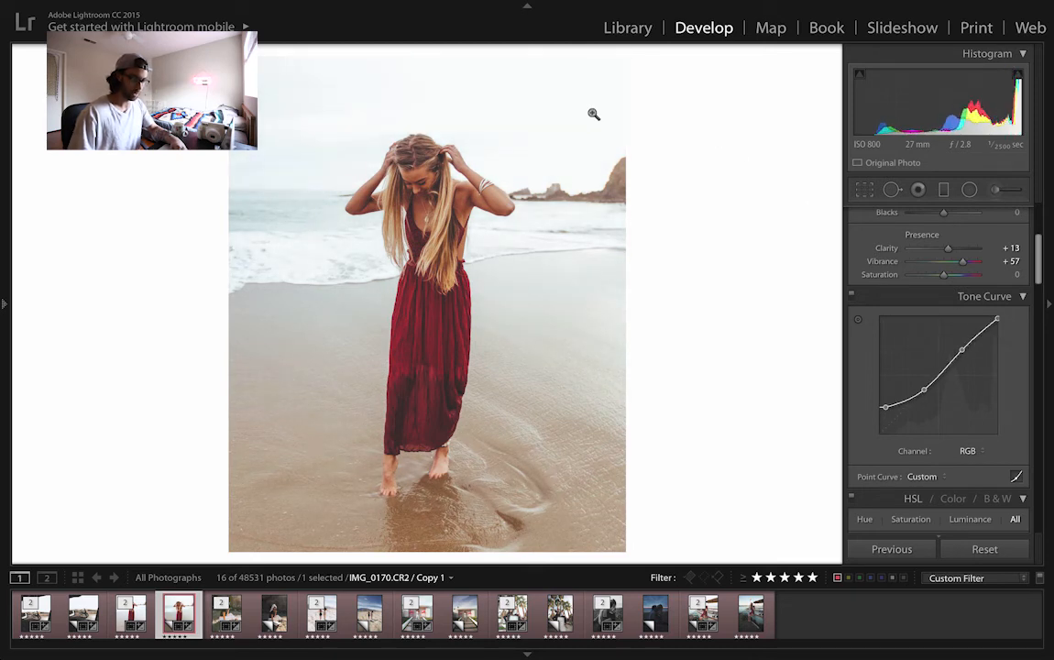
left_click(625, 102)
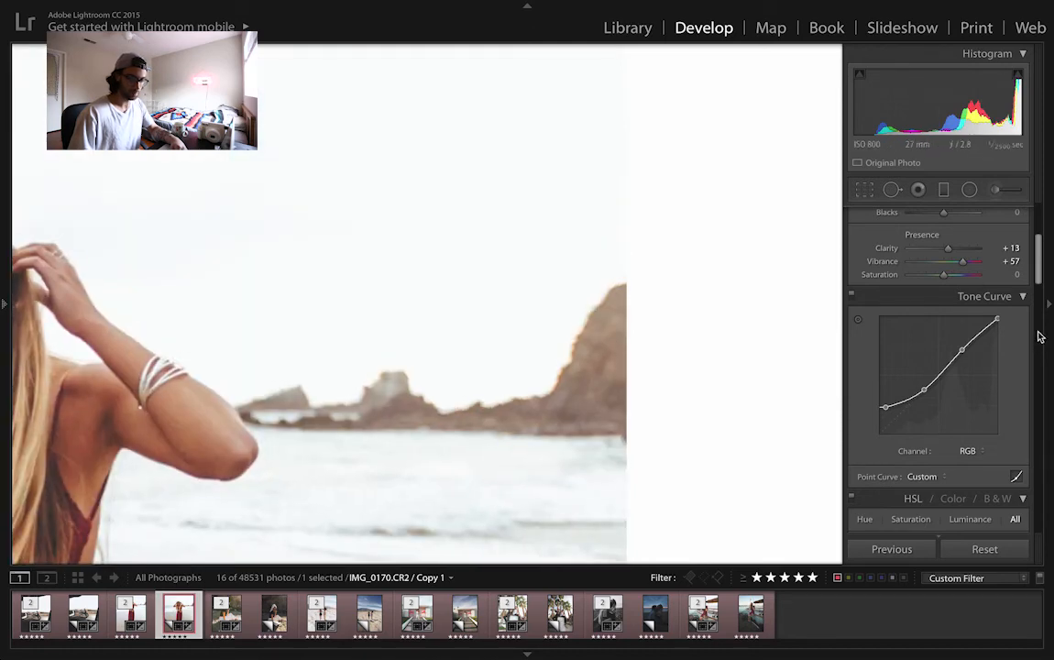
Lower the highlight endpoint of the RGB tone curve below full white to mute the sky, and return to the full photo
left_click_drag(996, 323, 997, 332)
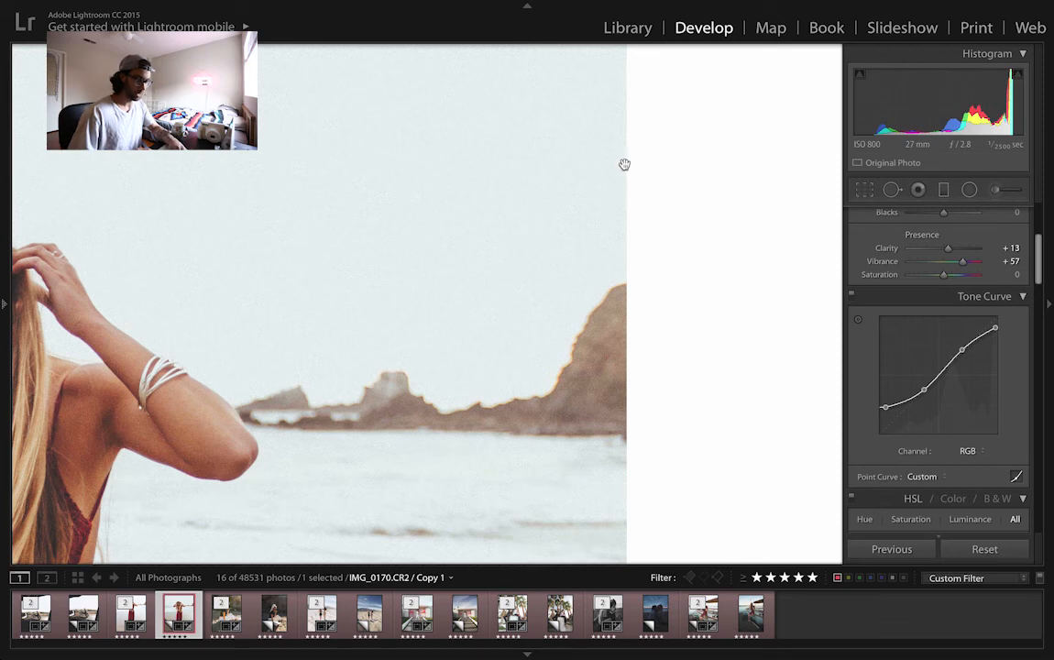
left_click(586, 320)
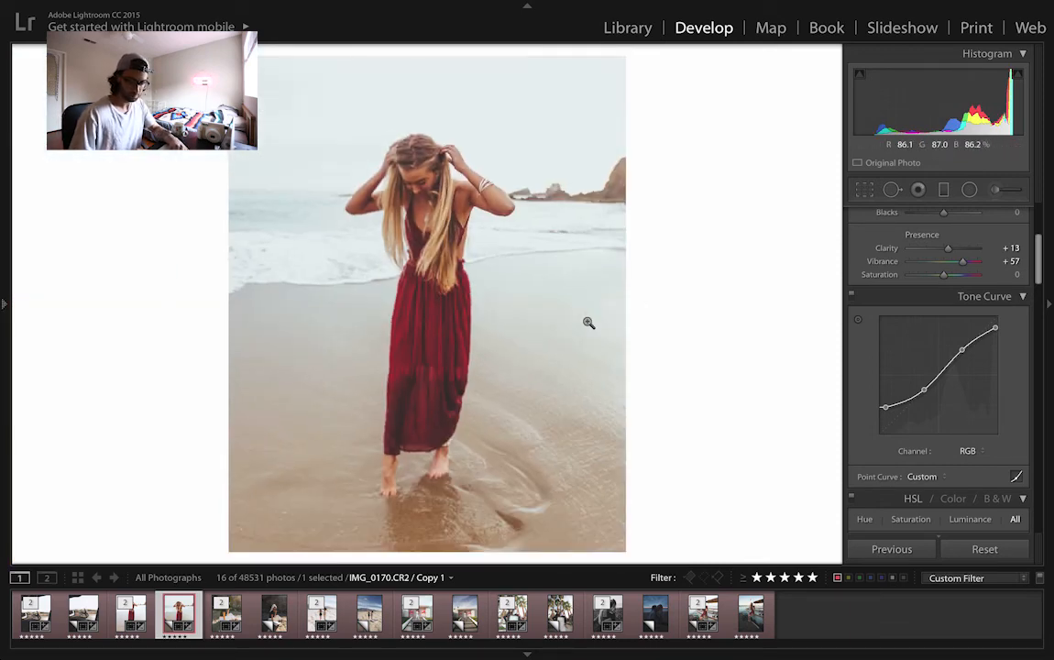
Set the Split Toning highlights to Hue 265 and Saturation 13, and compare the beach photo with its before view
scroll(861, 438, "down", 2)
scroll(861, 438, "down", 10)
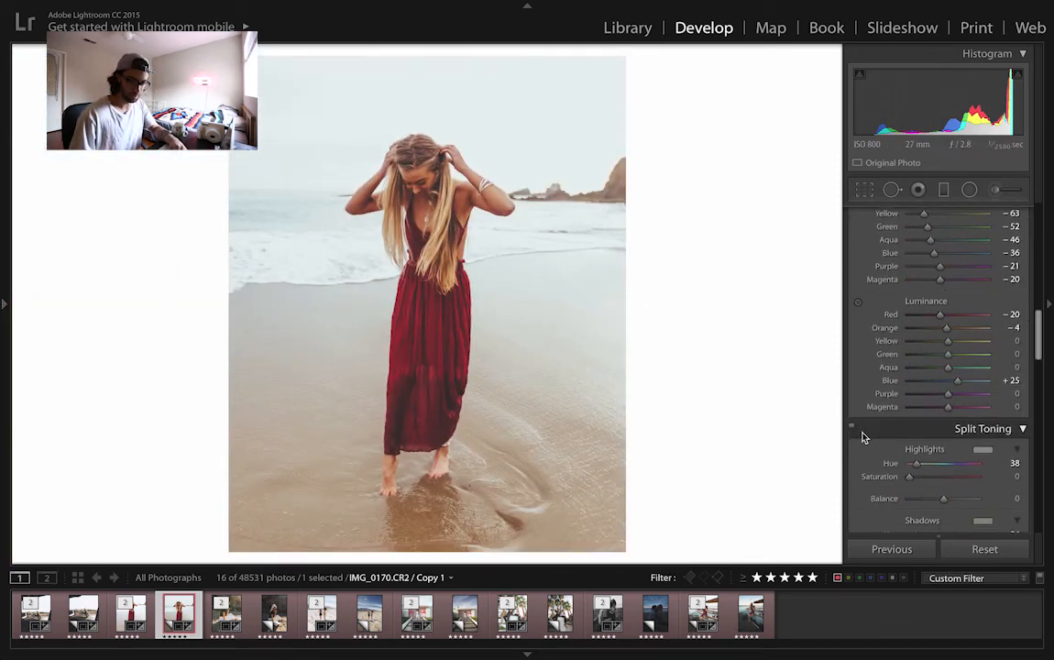
left_click(983, 390)
mouse_move(875, 430)
left_mouse_down()
mouse_move(896, 430)
mouse_move(878, 448)
mouse_move(886, 436)
left_mouse_up()
left_click(774, 287)
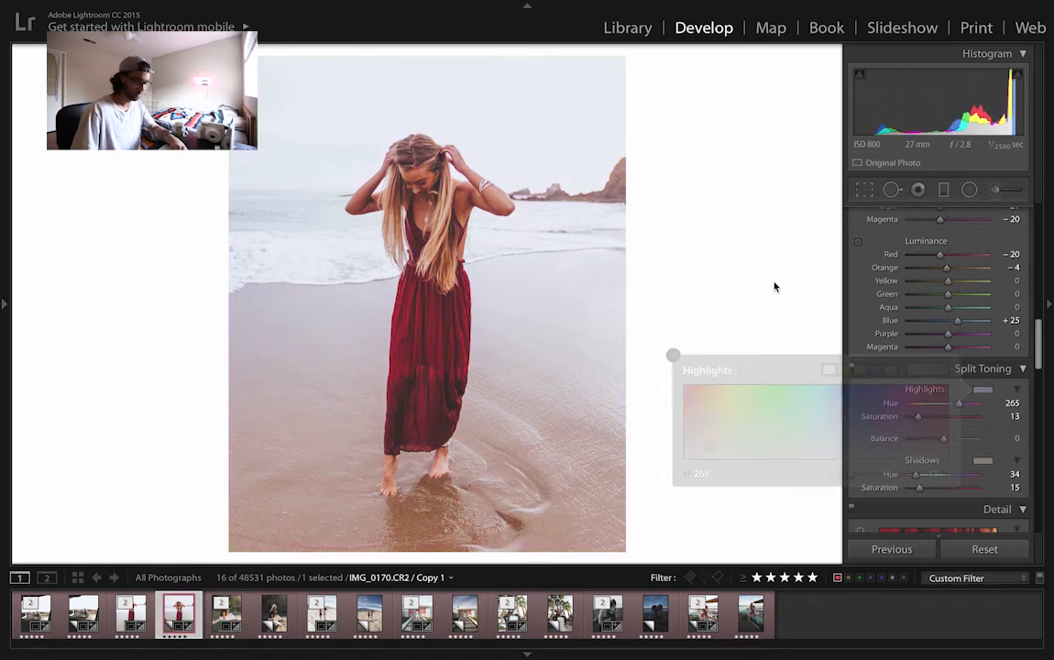
key("backslash")
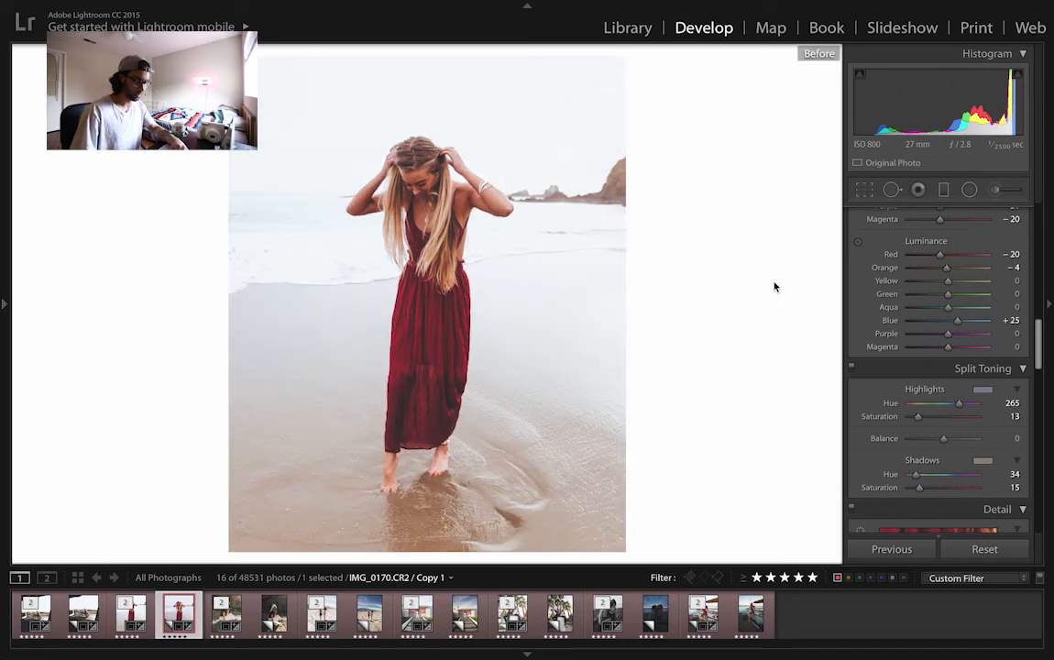
key("backslash")
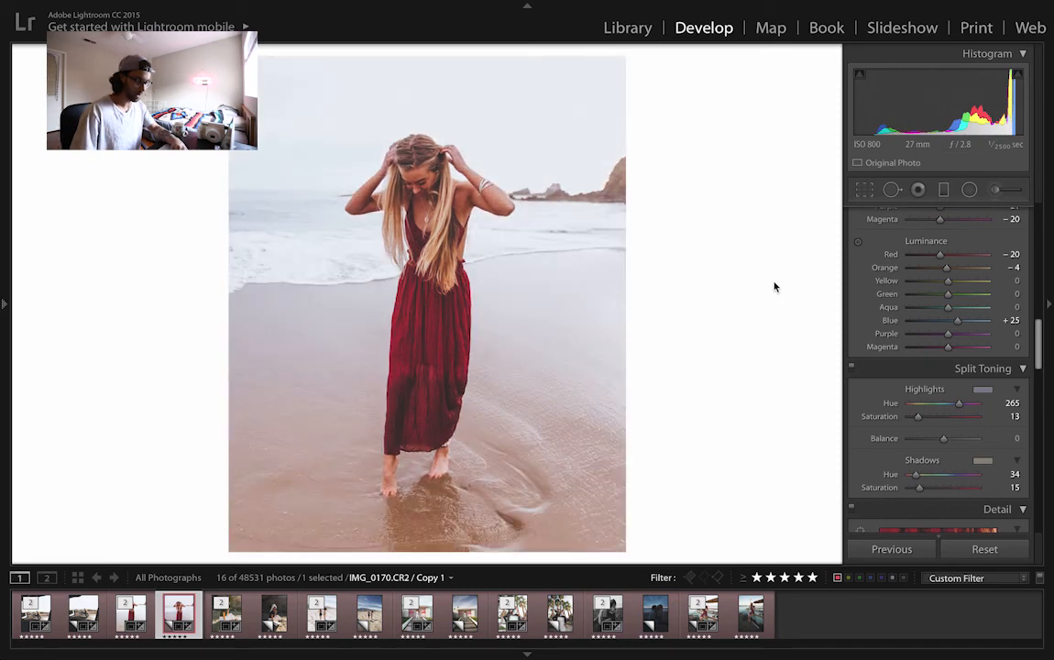
key("backslash")
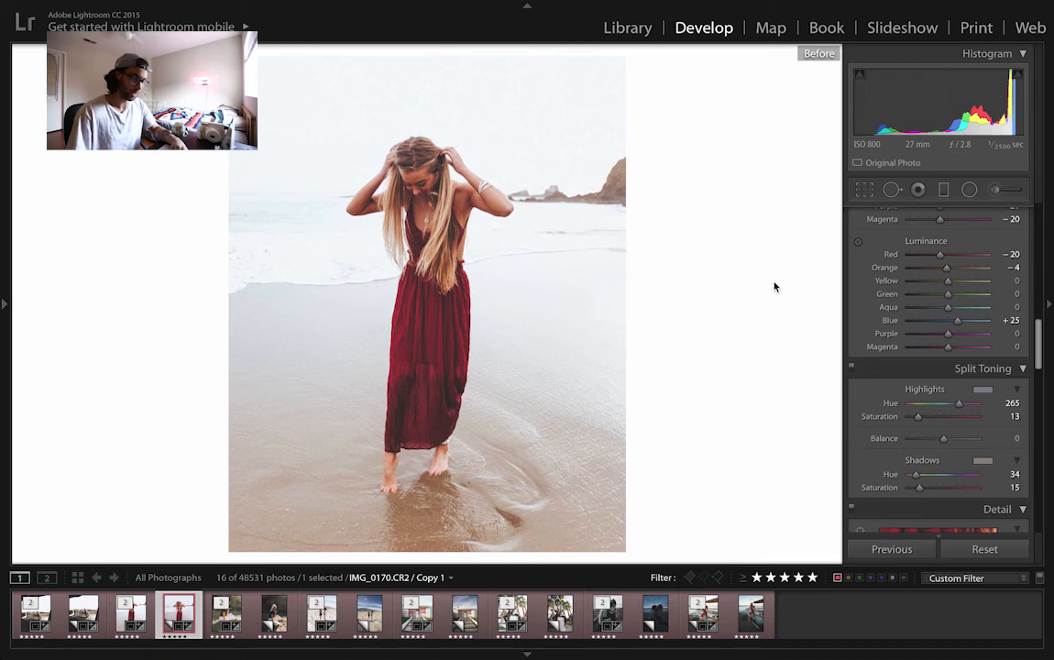
key("backslash")
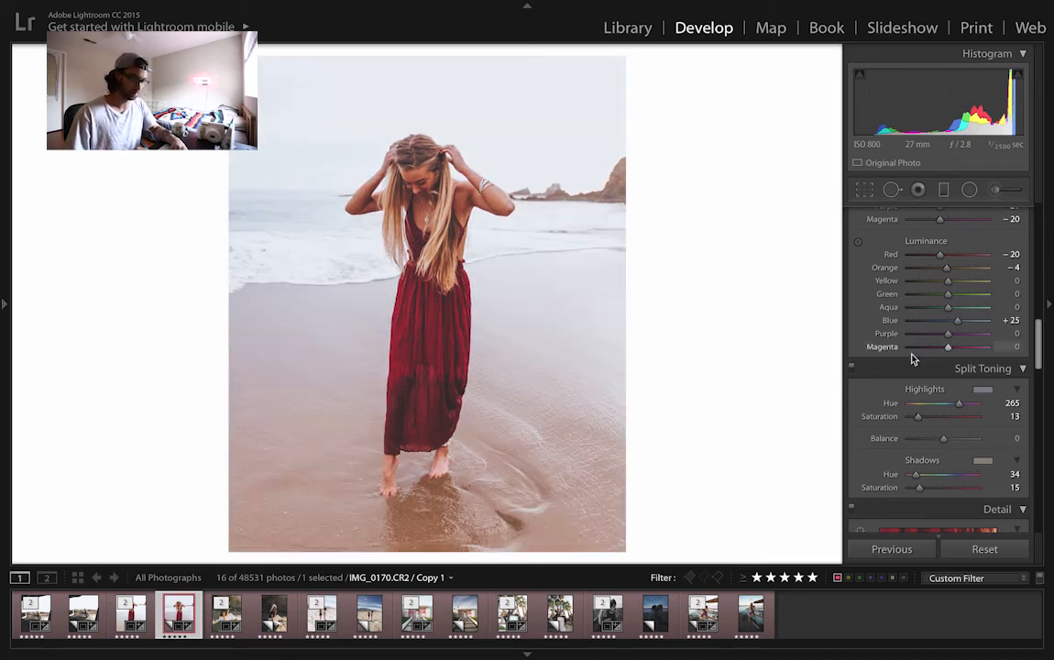
Set Exposure to +0.25, Highlights to -25 and Shadows to +59, and compare the beach photo before and after
scroll(912, 357, "up", 4)
scroll(911, 357, "up", 10)
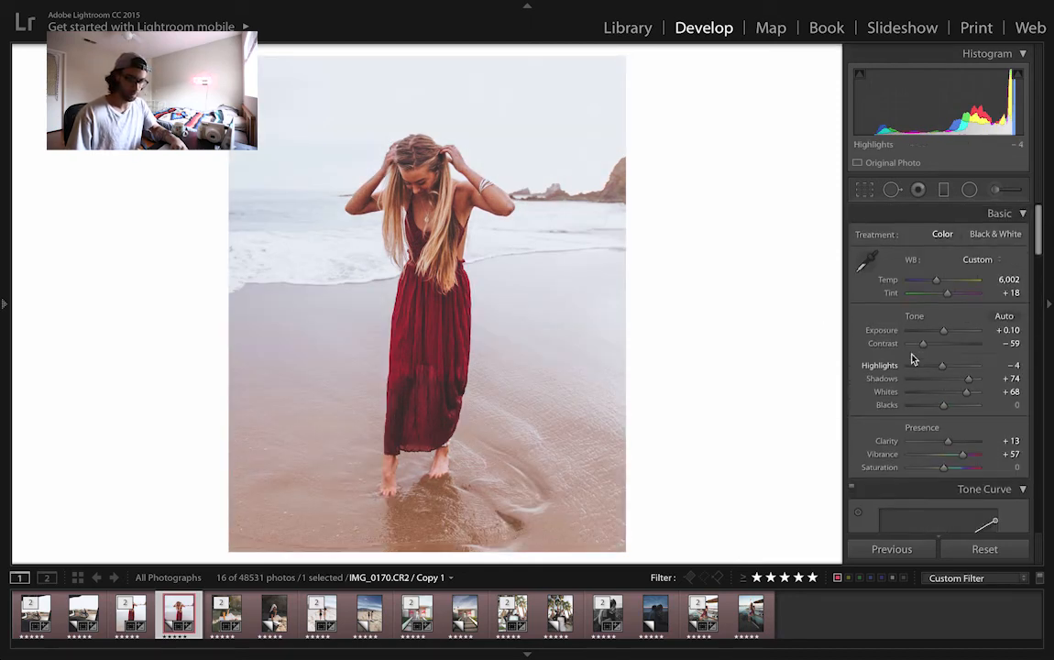
left_click_drag(945, 333, 947, 332)
left_click_drag(962, 383, 936, 369)
key("backslash")
key("backslash")
Set the beach photo's Tint to +10 and check the result against the before view
left_click_drag(949, 297, 945, 295)
key("backslash")
key("backslash")
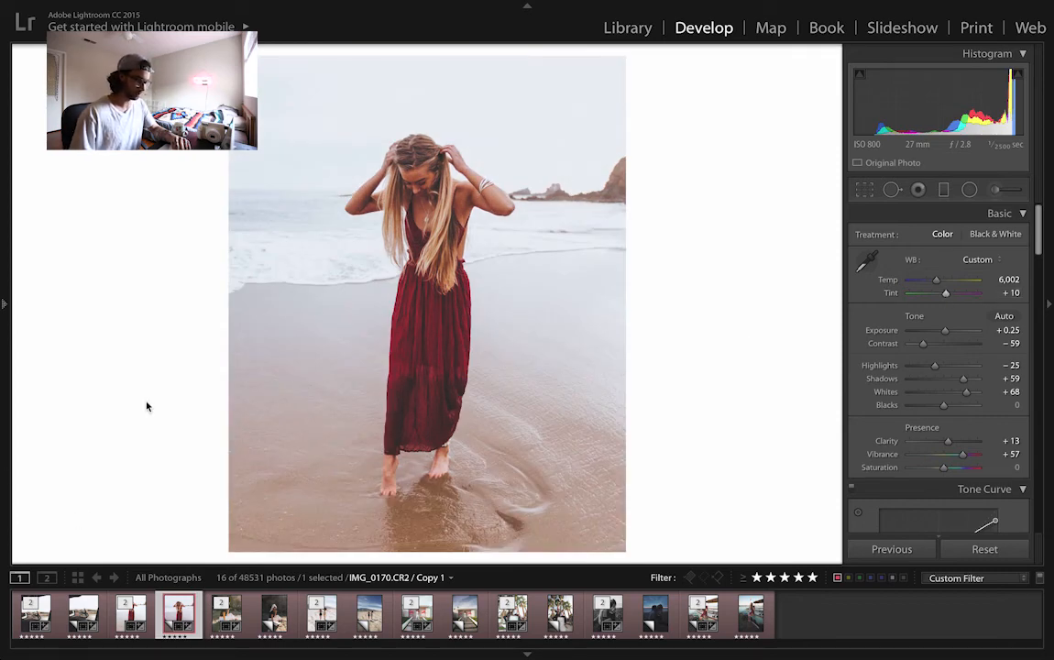
Apply preset number 2 of the photographer-named series to IMG_0489.CR2 / Copy 1 and compare it with the edited original
key("Right")
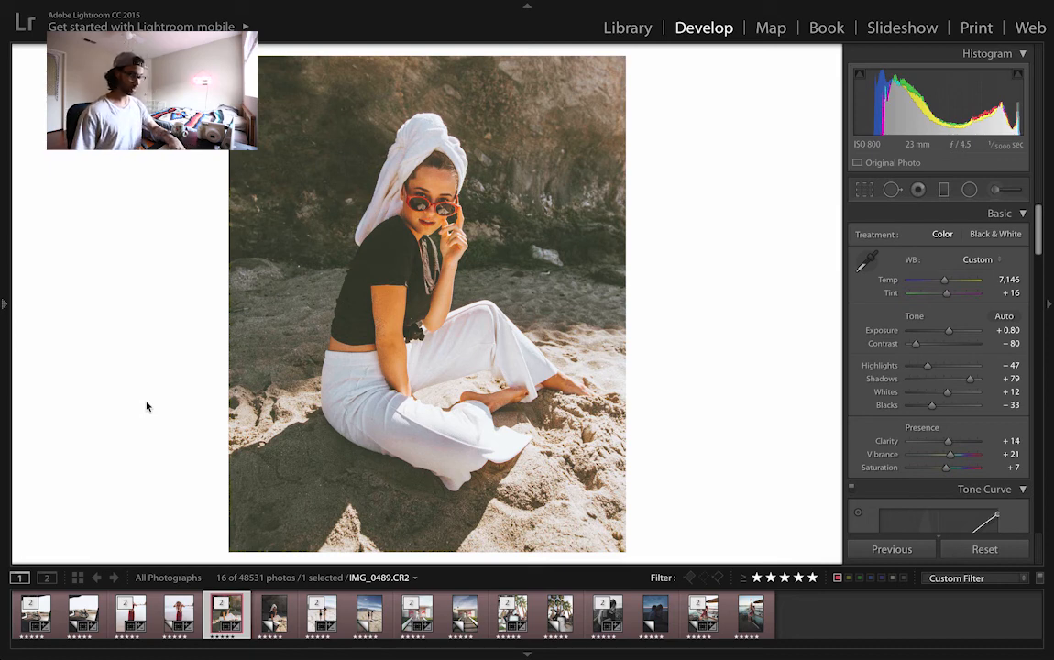
key("Right")
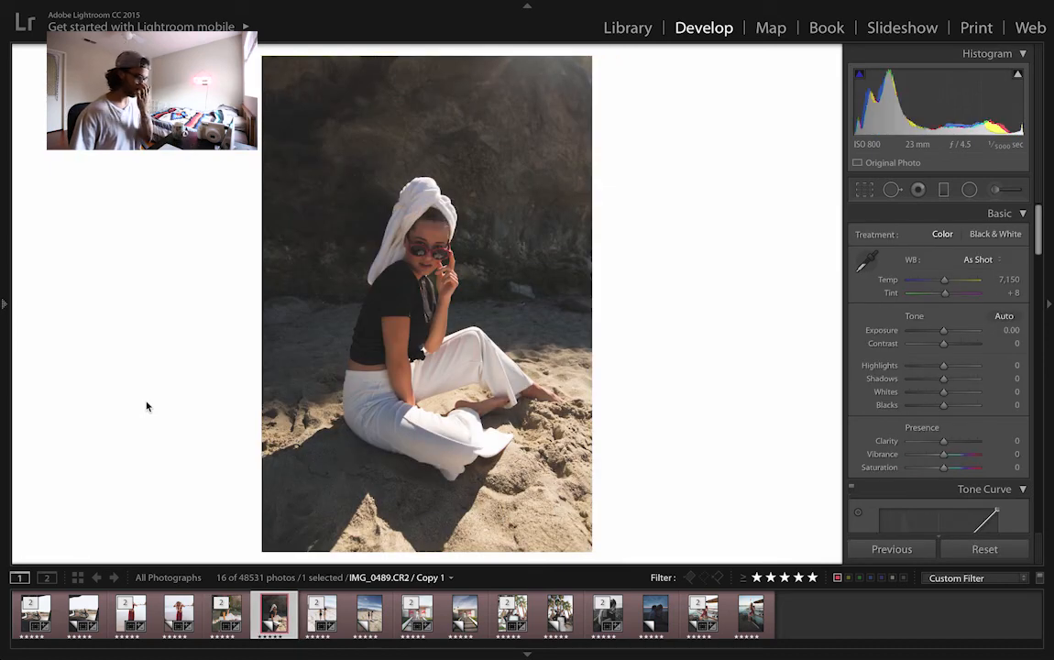
mouse_move(3, 319)
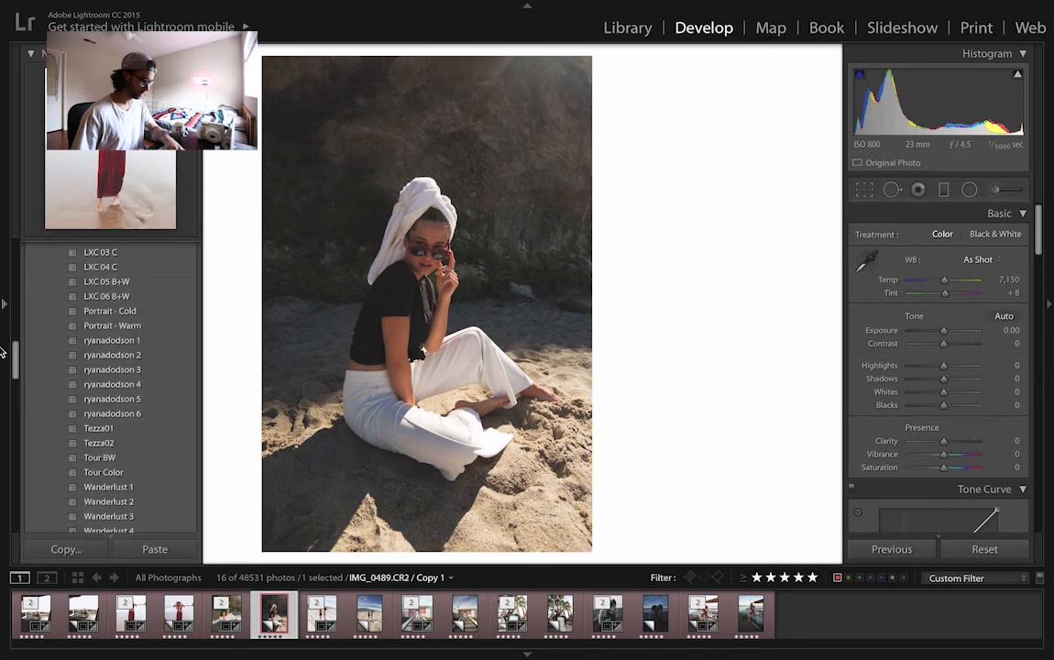
left_click(138, 355)
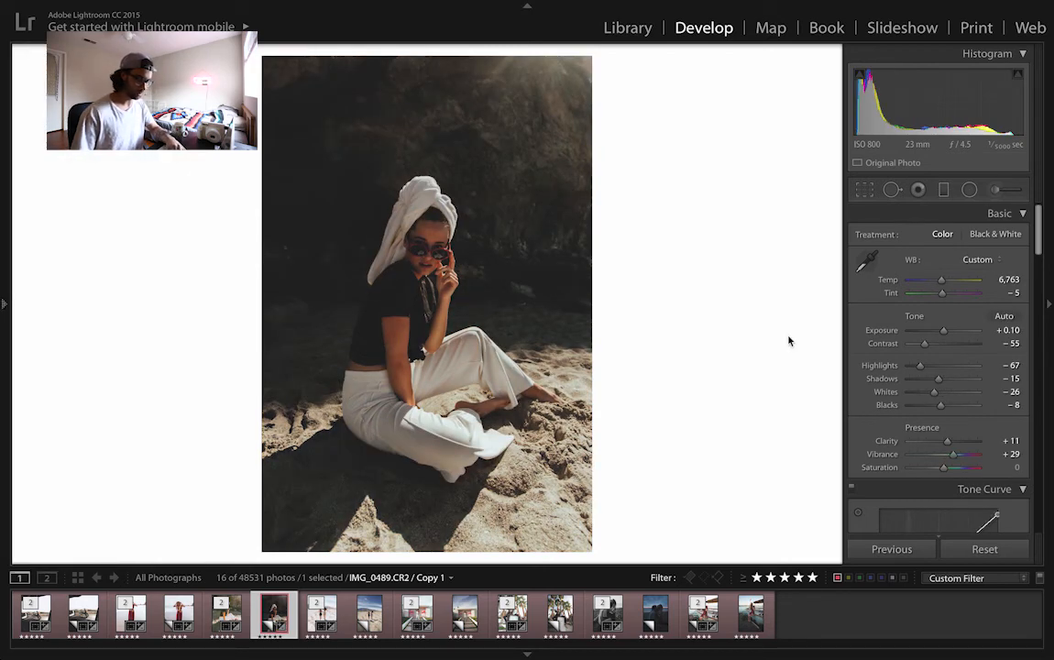
key("Left")
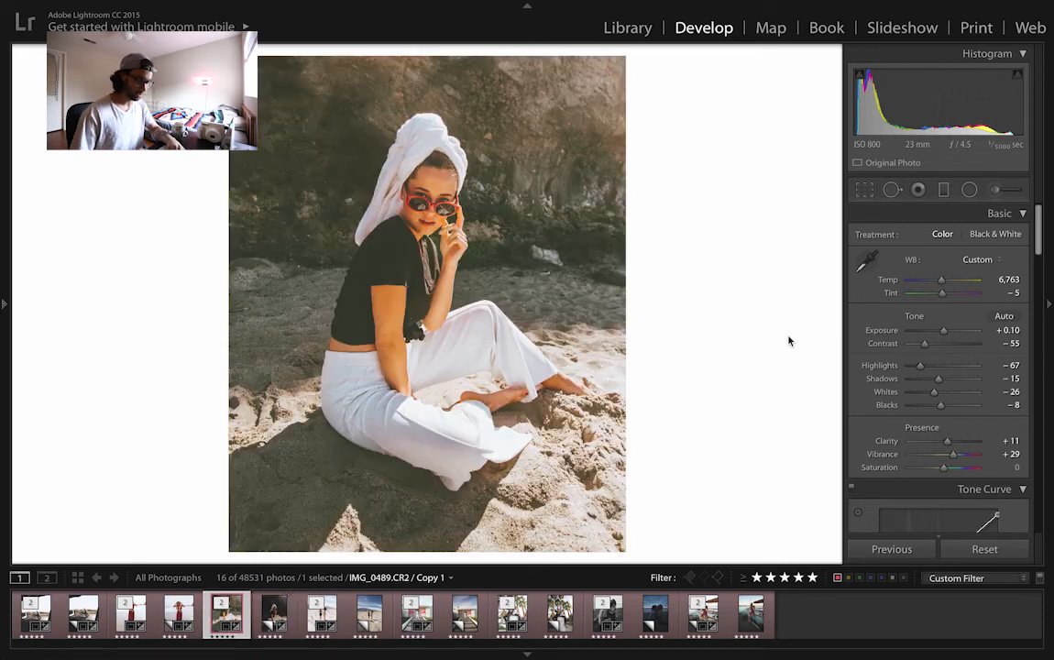
key("Right")
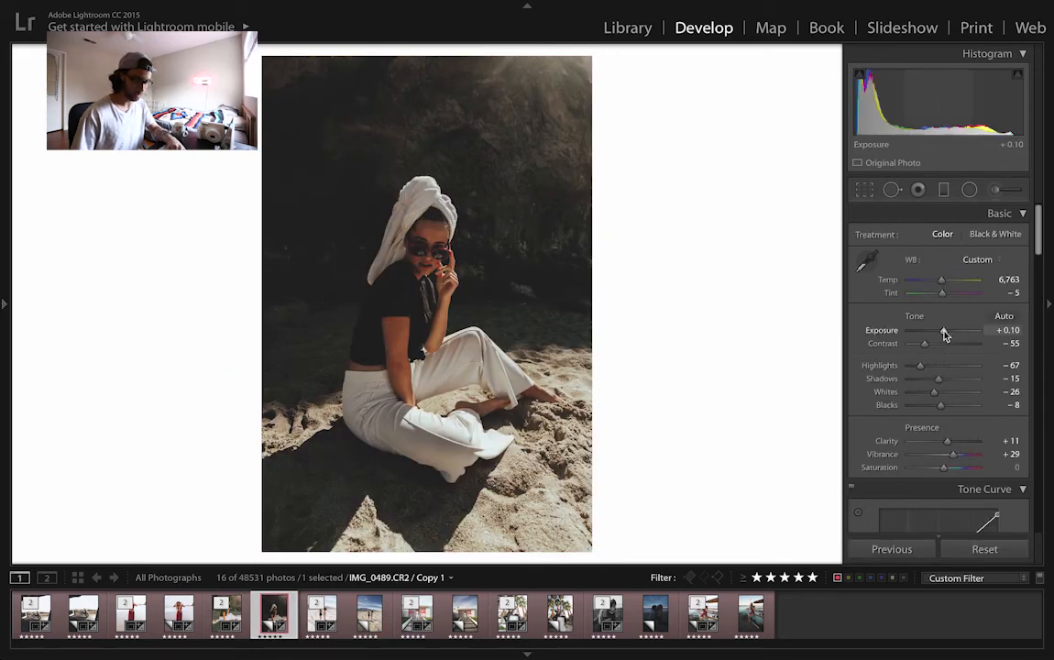
Set the towel portrait copy's Exposure to +1.10 and warm its Temp to 9,695
left_click_drag(943, 334, 951, 336)
left_click_drag(948, 283, 953, 284)
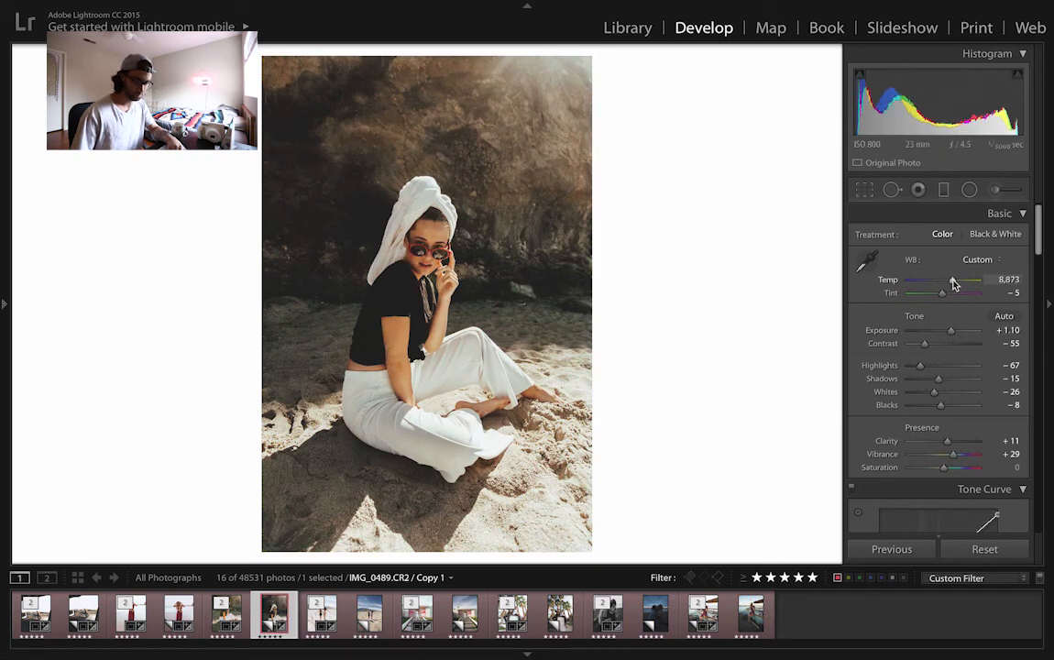
left_click_drag(957, 285, 957, 285)
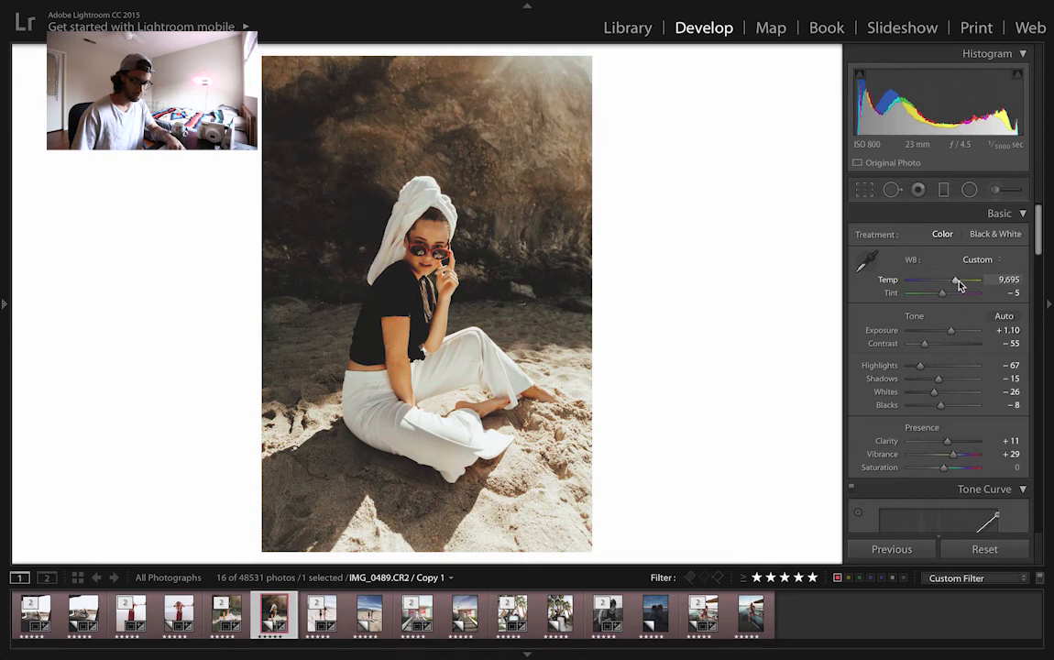
Set the towel portrait's Shadows to +56 and Whites to +38
left_click(962, 383)
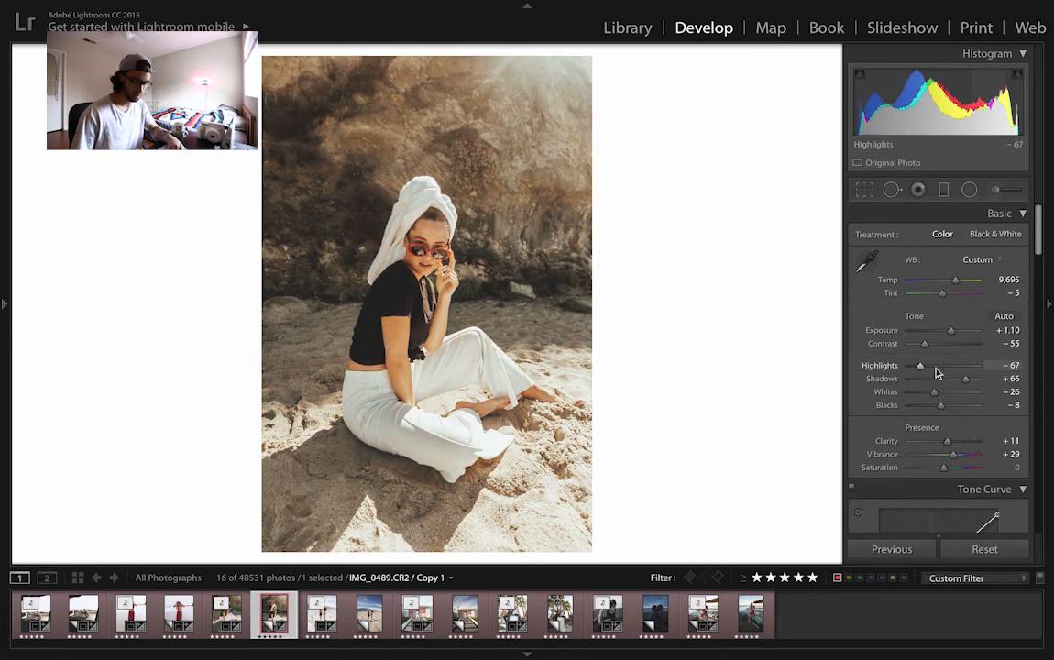
left_click(953, 392)
left_click(955, 394)
left_click(963, 378)
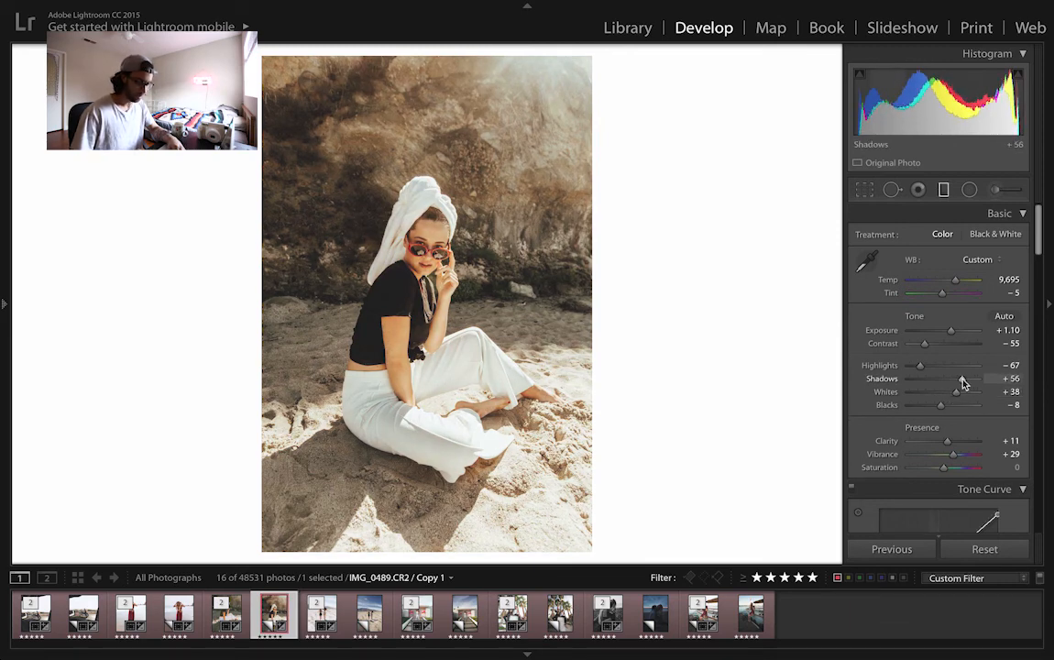
Draw a slanted graduated filter over the sand in the photo's lower-left corner and move it into place
key("m")
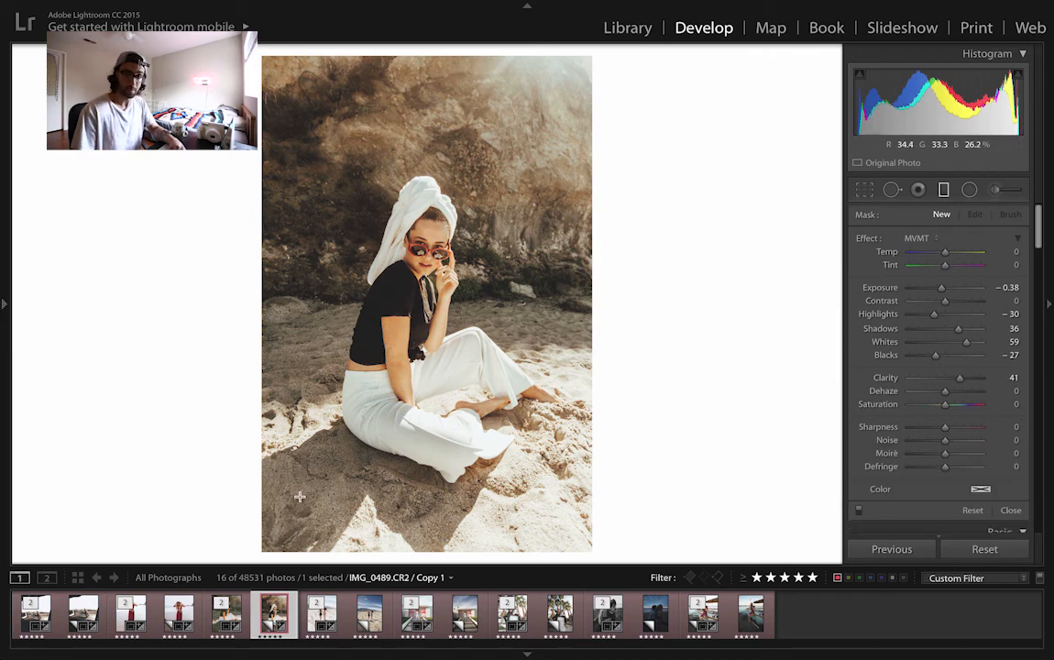
left_click_drag(299, 495, 379, 245)
left_click_drag(339, 371, 323, 471)
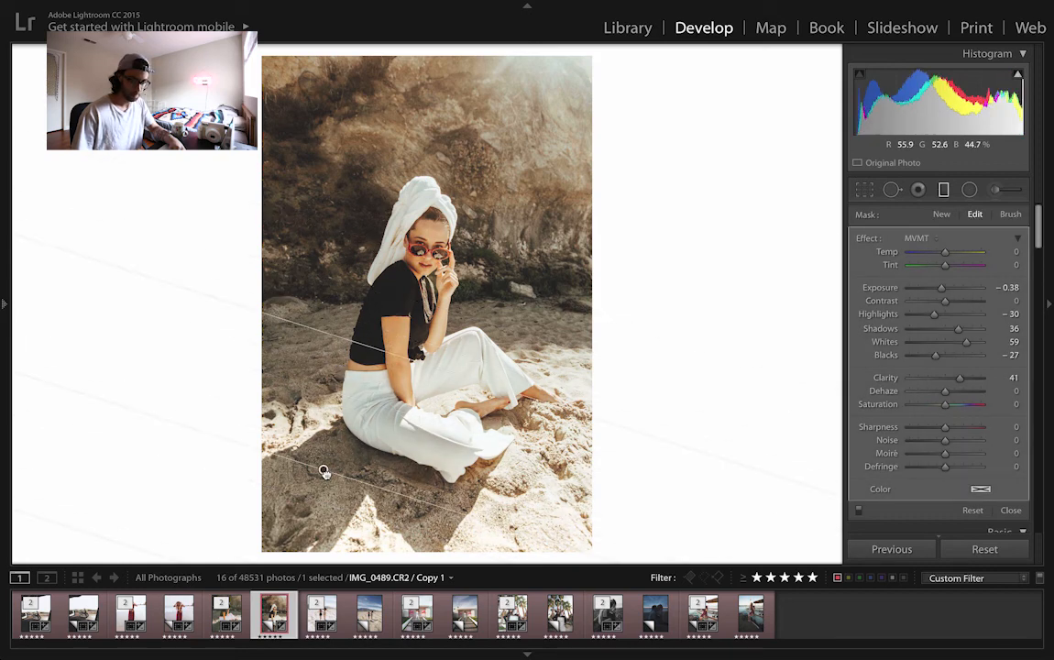
Switch the graduated filter's effect to Exposure and set its value to -1.25
left_click(914, 238)
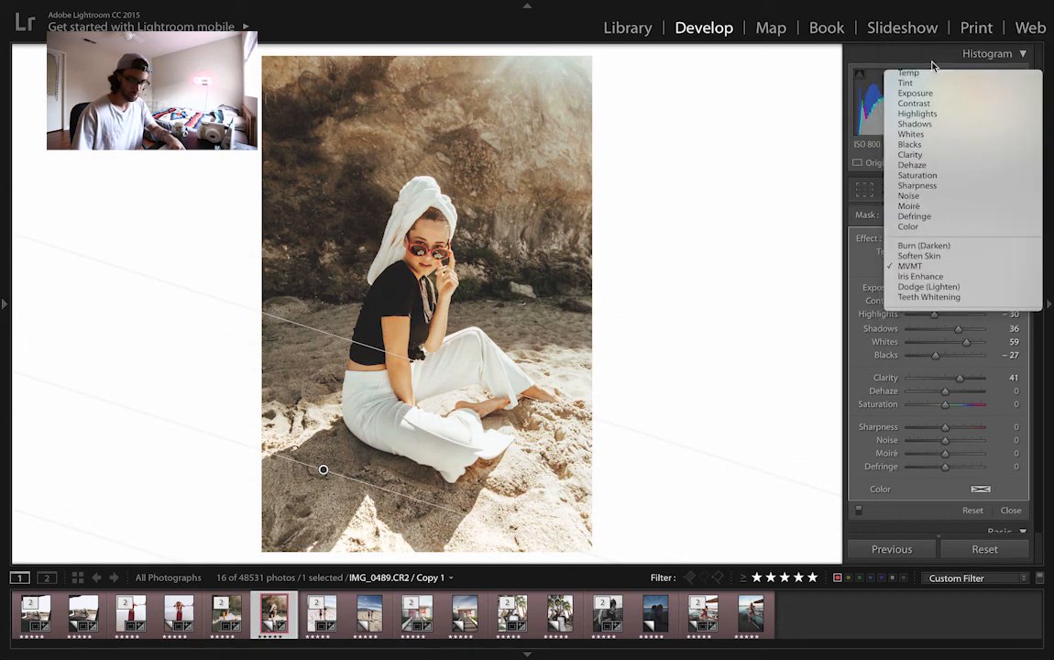
left_click(914, 93)
left_click_drag(944, 291, 934, 290)
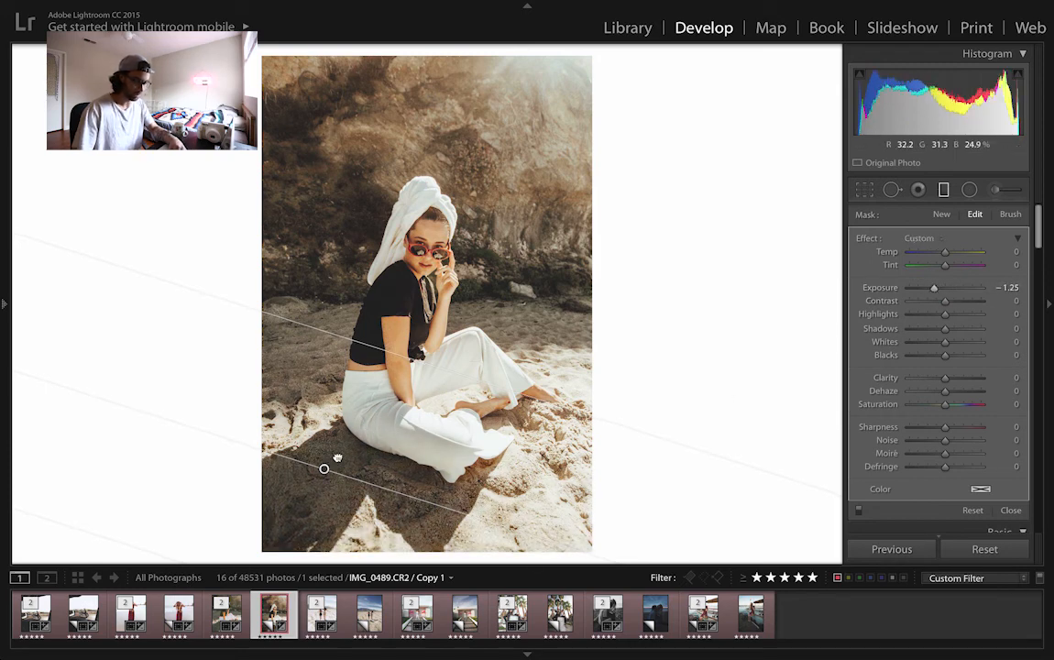
Delete the graduated filter, undo the deletion and leave the filter tool
key("Delete")
key("ctrl+z")
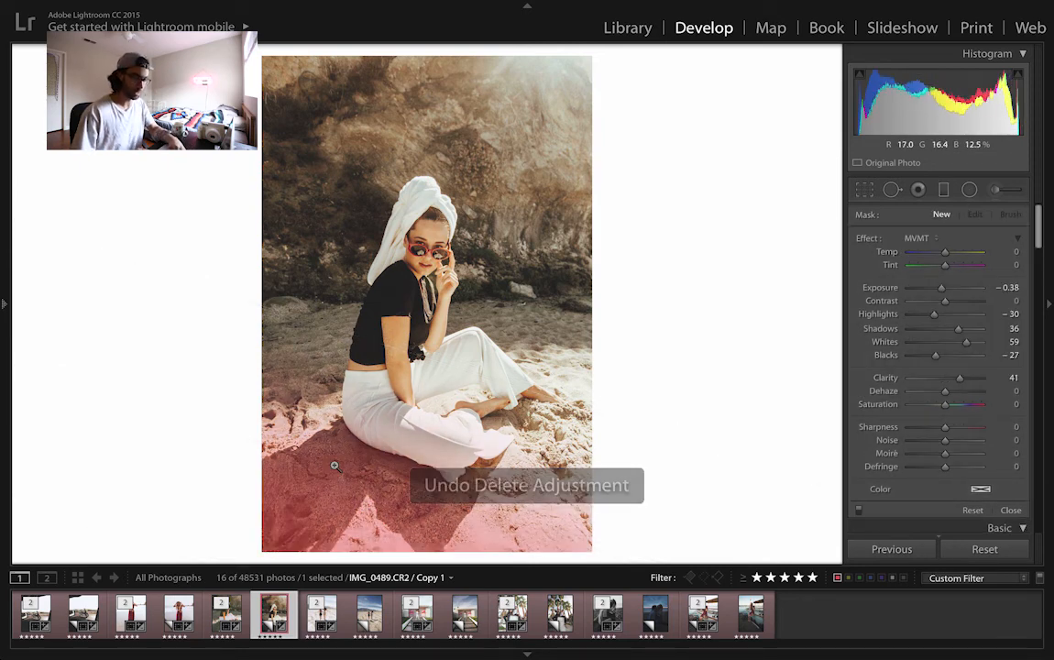
key("m")
Crop the towel portrait to 4 x 5 / 8 x 10 and shift the photo slightly upward inside the frame
key("r")
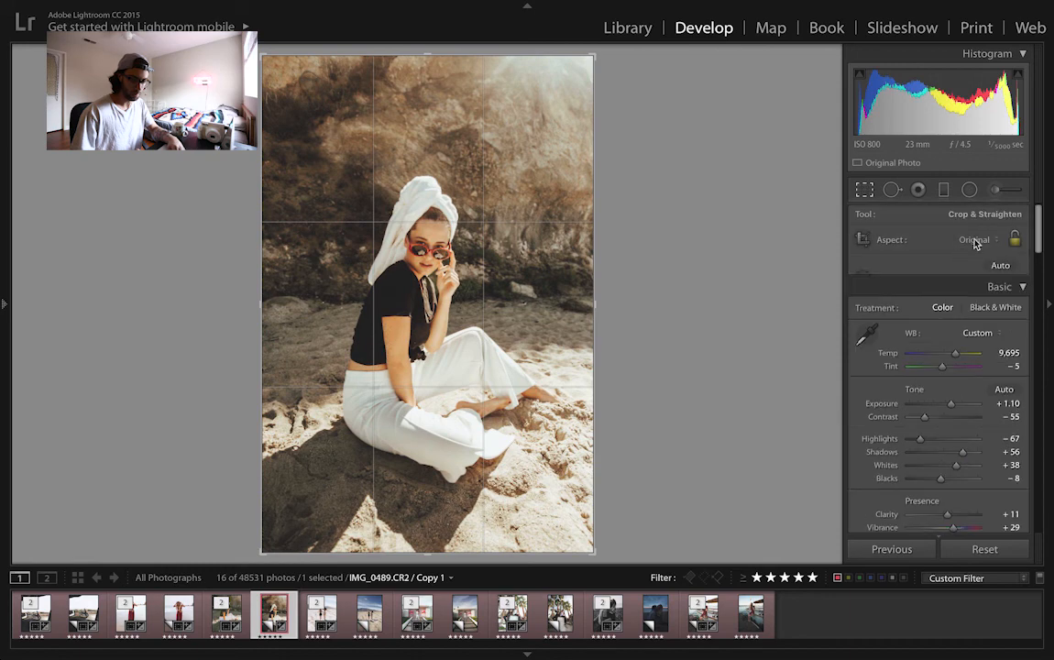
left_click(962, 242)
left_click(964, 274)
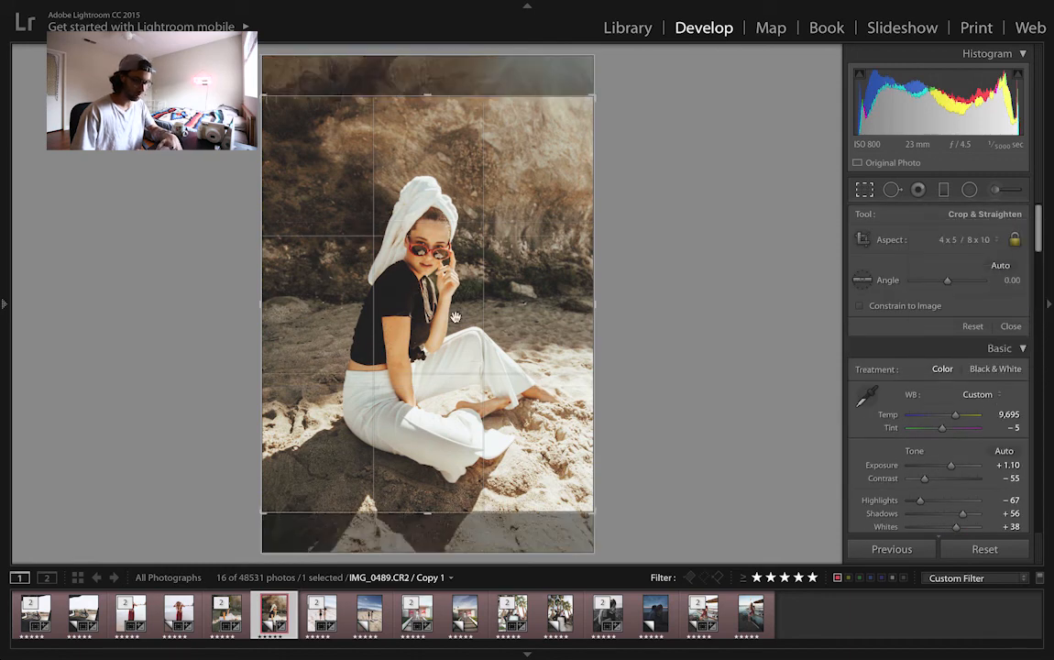
left_click_drag(455, 317, 454, 295)
key("Return")
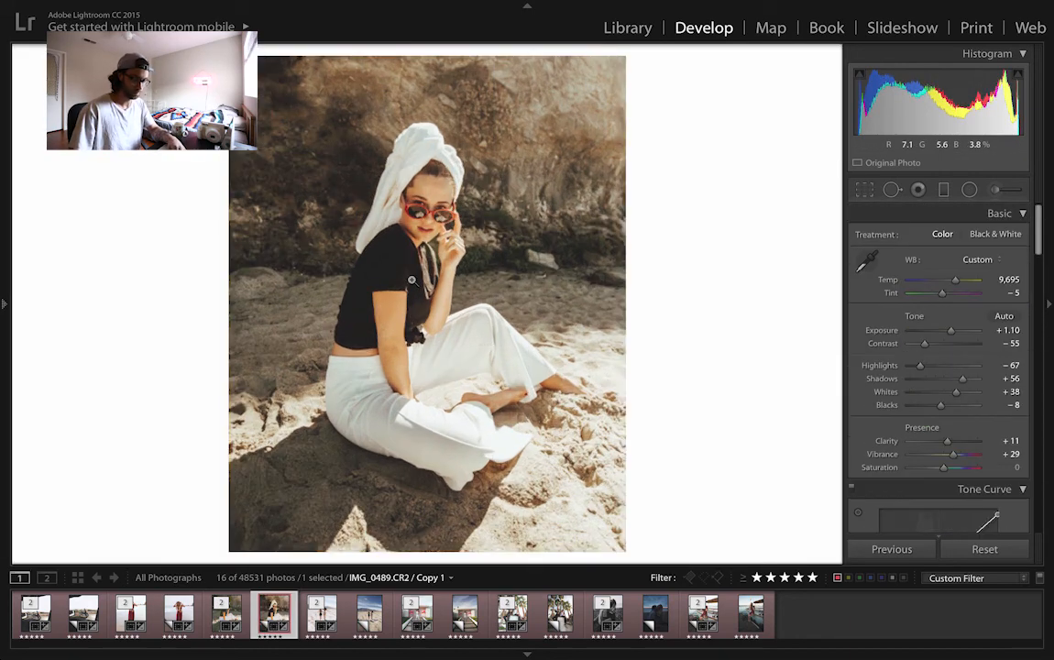
Compare the cropped copy with the earlier edit of IMG_0489.CR2 and set its Temp to 8,550
key("Left")
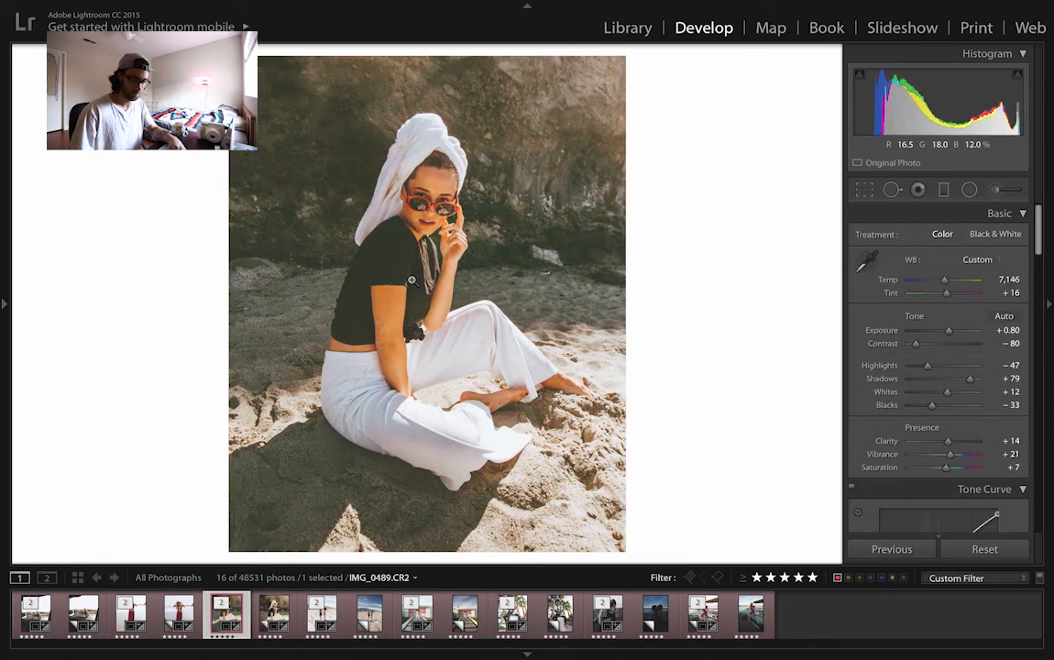
key("Right")
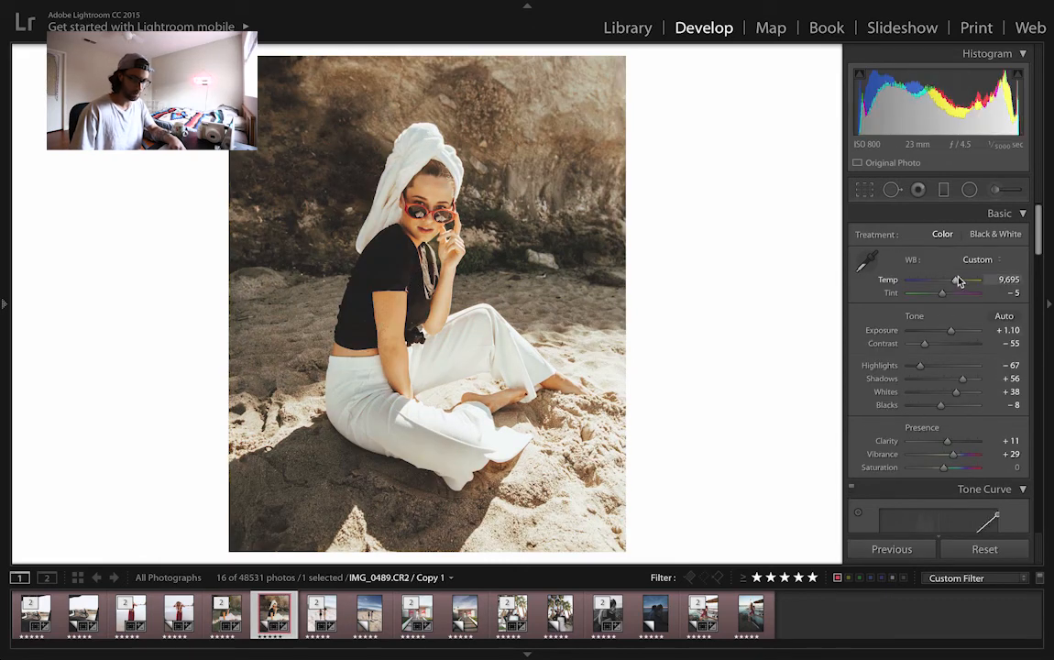
left_click_drag(955, 284, 950, 285)
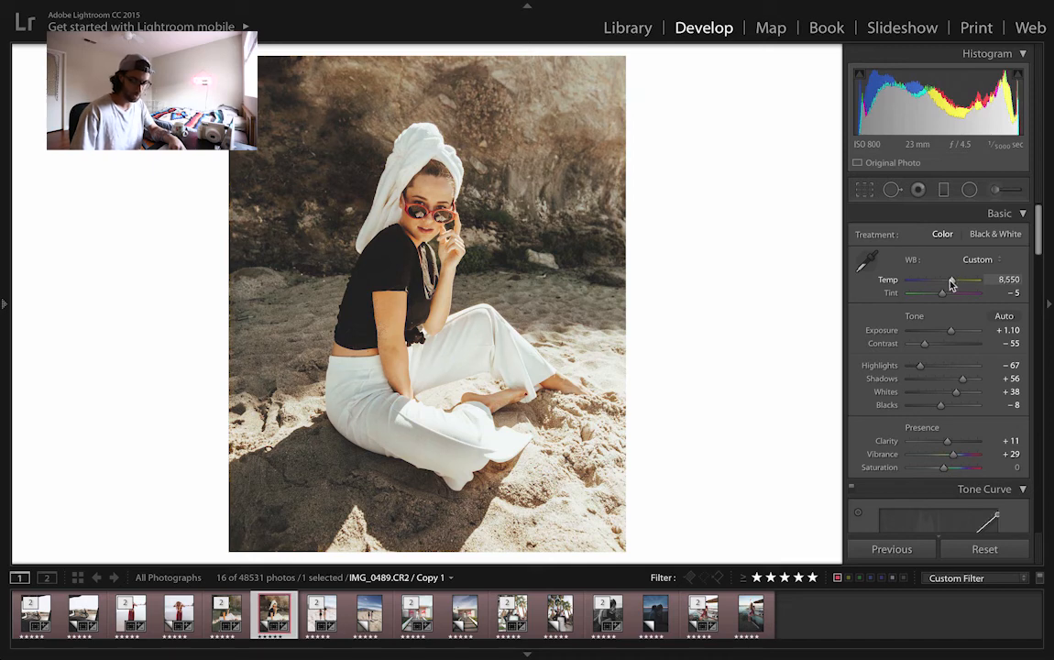
Reset the HSL Orange saturation to 0 and set the Red saturation to +54
scroll(948, 469, "down", 8)
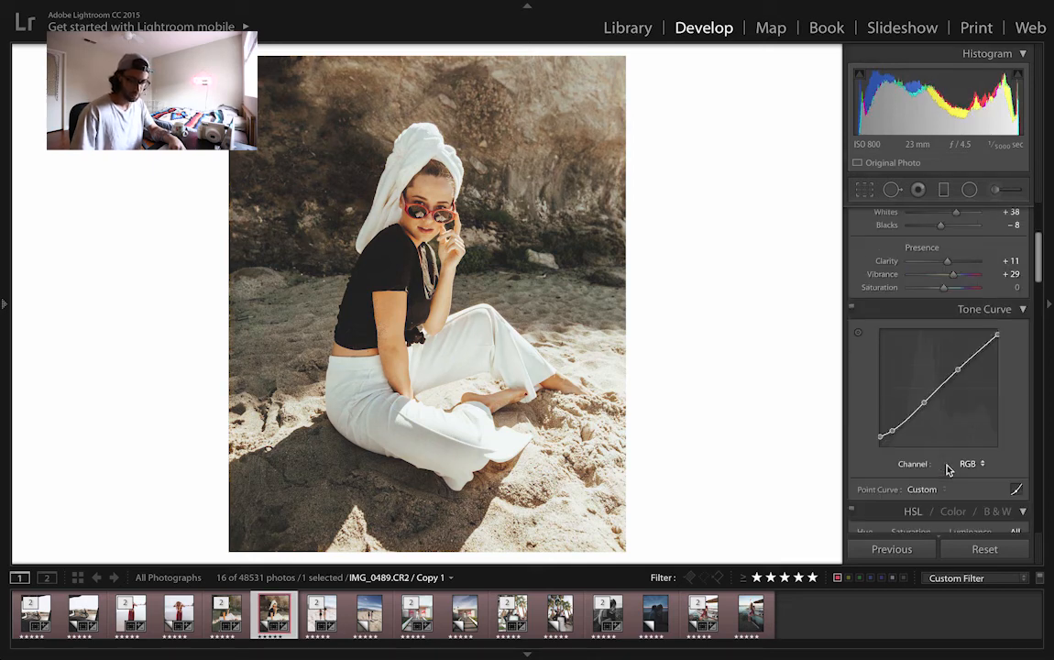
scroll(949, 470, "down", 2)
left_click(947, 386)
double_click(947, 386)
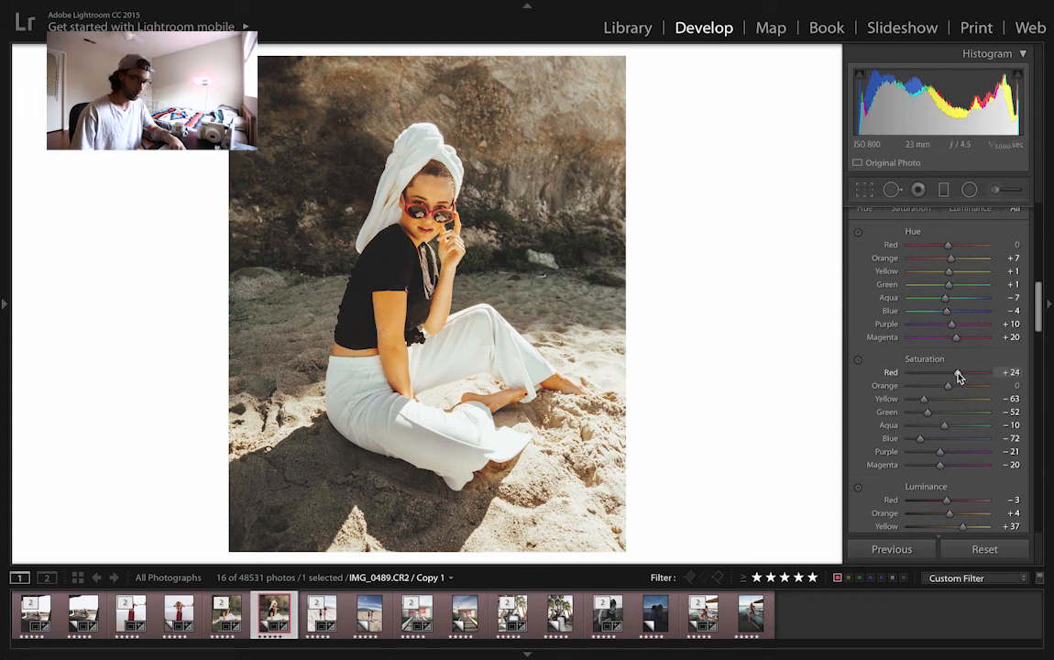
left_click_drag(957, 372, 896, 373)
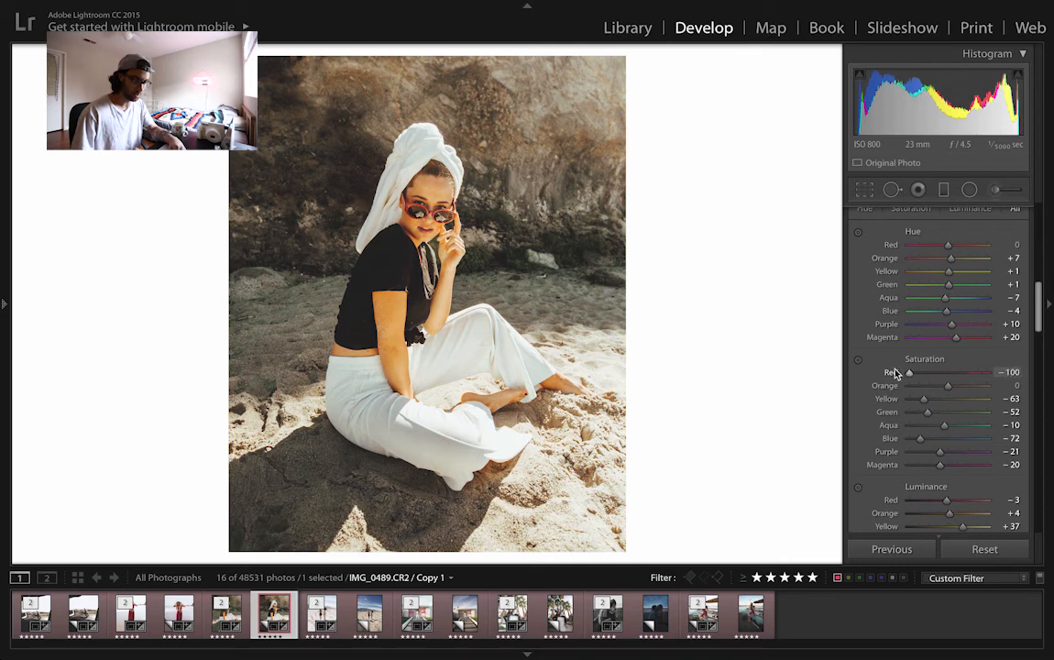
mouse_move(971, 374)
left_mouse_down()
mouse_move(995, 381)
mouse_move(970, 375)
left_mouse_up()
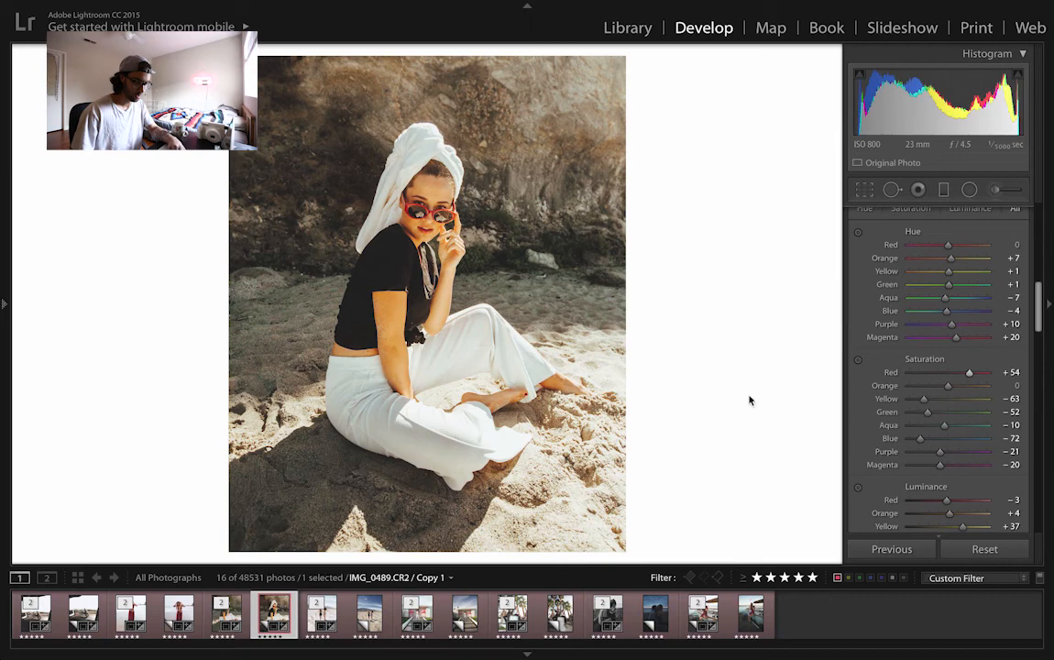
Shift the towel portrait slightly upward within its 4 x 5 crop and compare its split toning with the earlier edit of IMG_0489.CR2
key("r")
key("r")
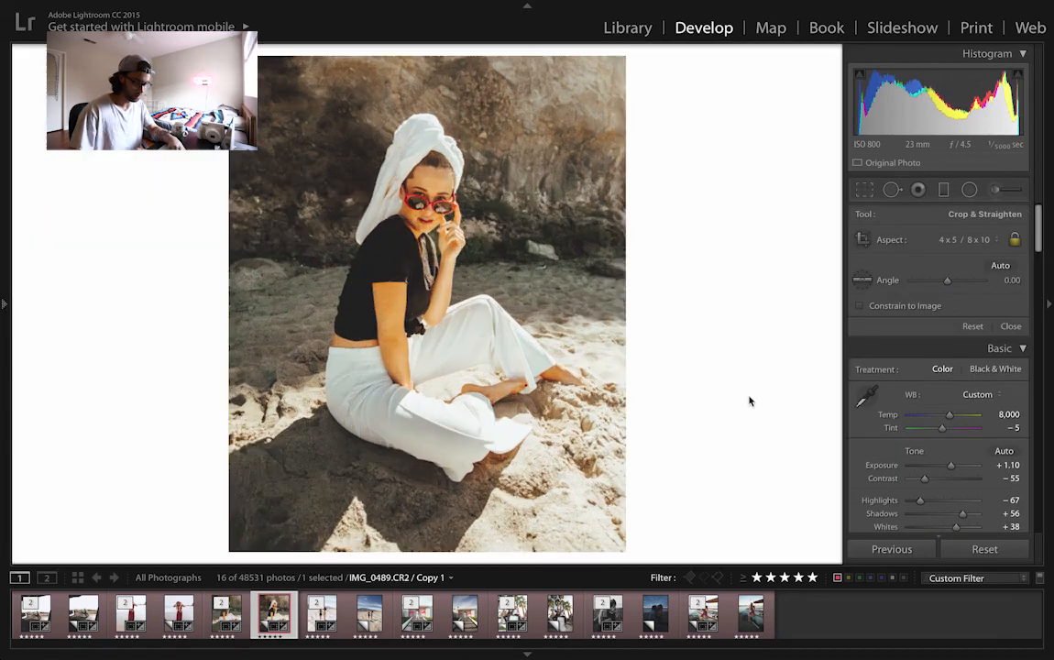
scroll(980, 437, "down", 5)
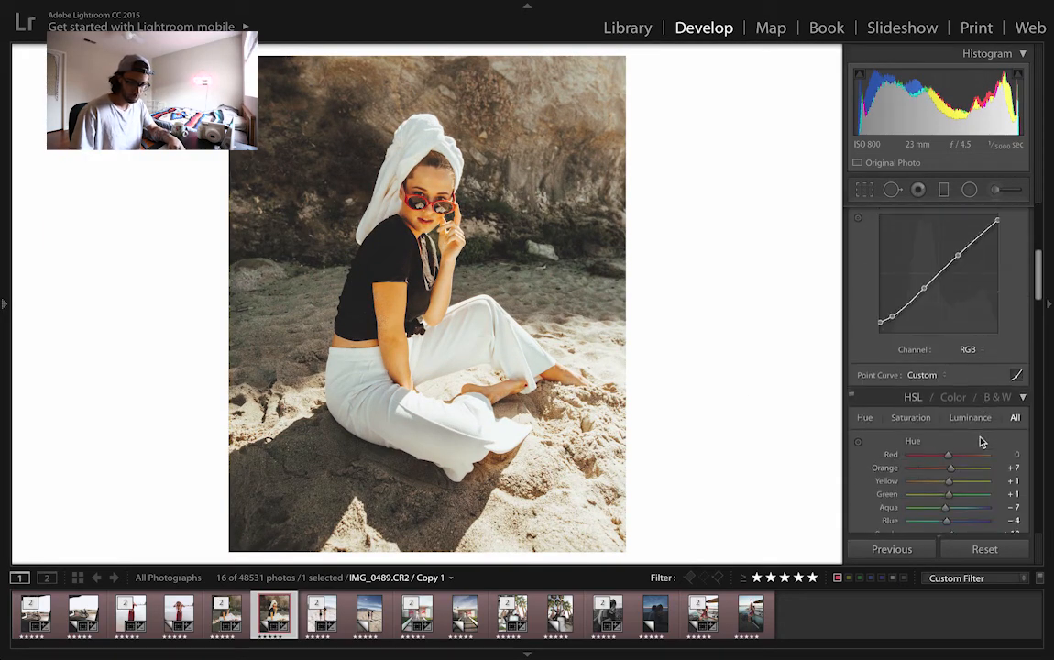
scroll(981, 442, "down", 5)
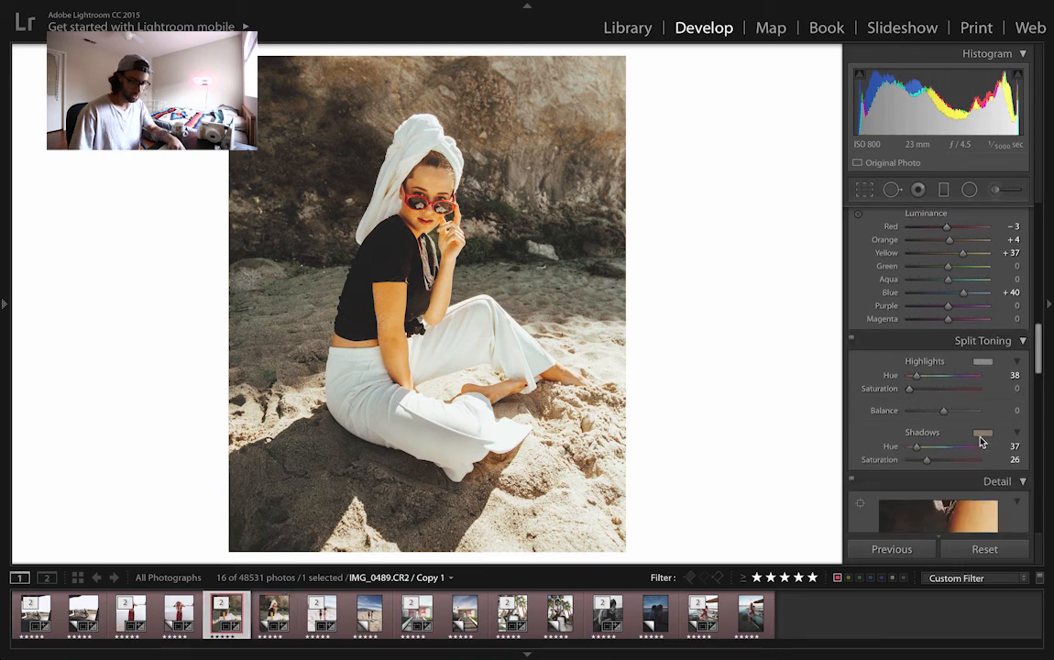
key("Left")
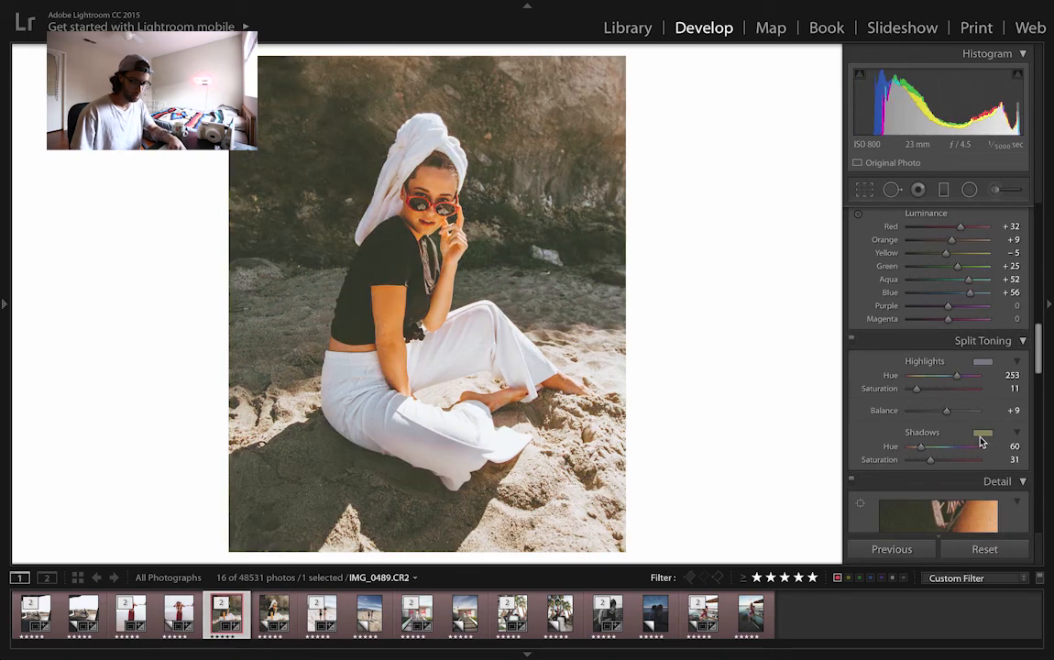
key("Right")
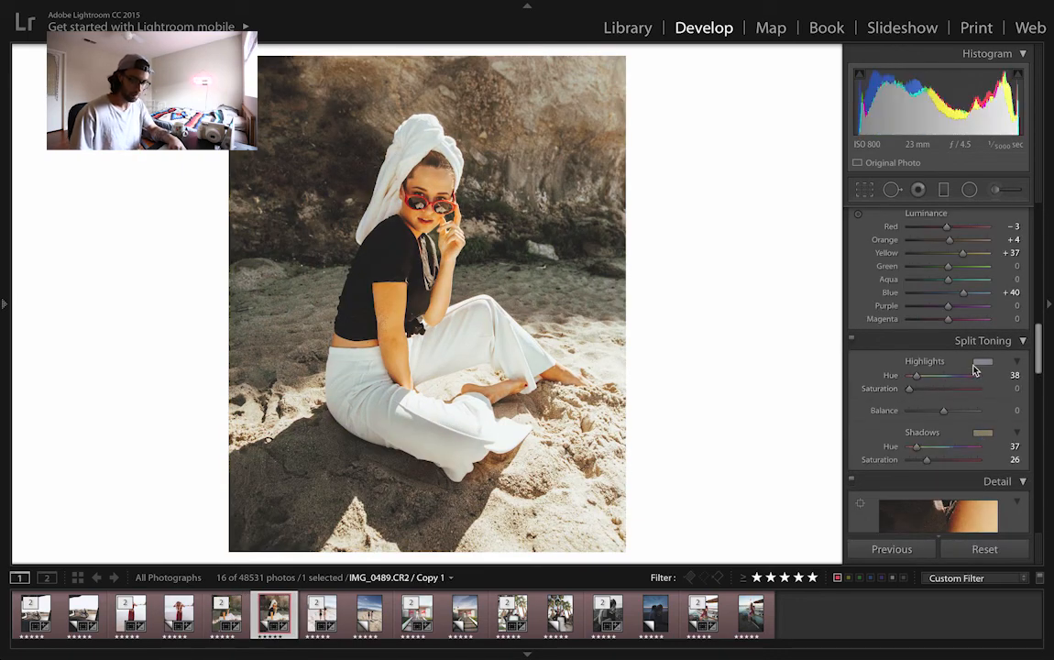
Tone the split toning highlights purple with hue 268 and saturation 19, and set the Balance to −5
left_click(982, 361)
mouse_move(893, 400)
left_mouse_down()
mouse_move(882, 400)
mouse_move(879, 416)
left_mouse_up()
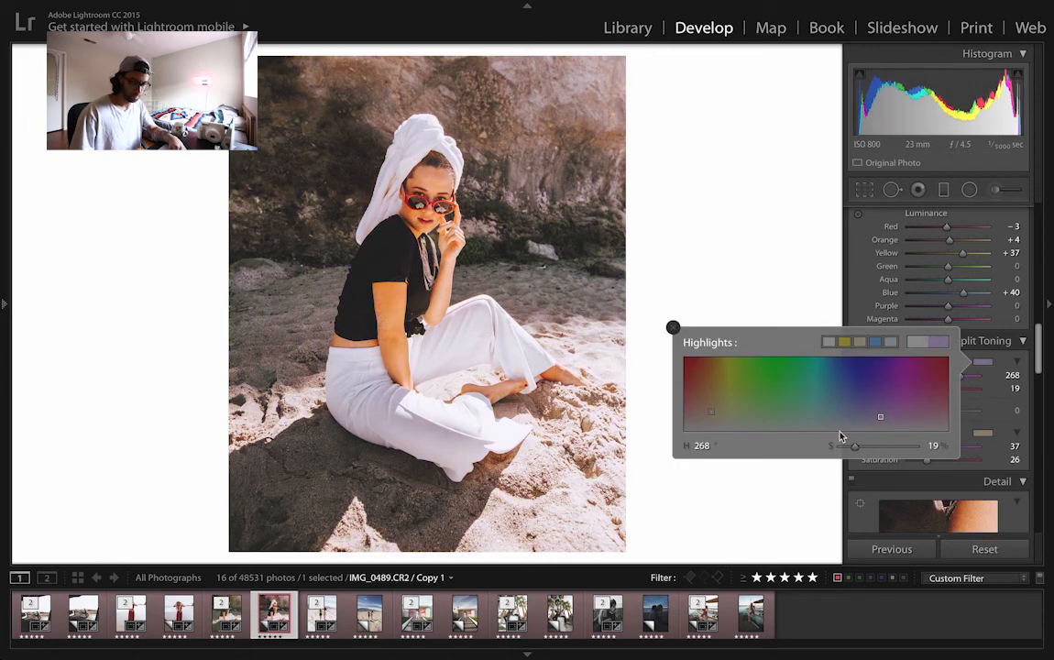
left_click(796, 280)
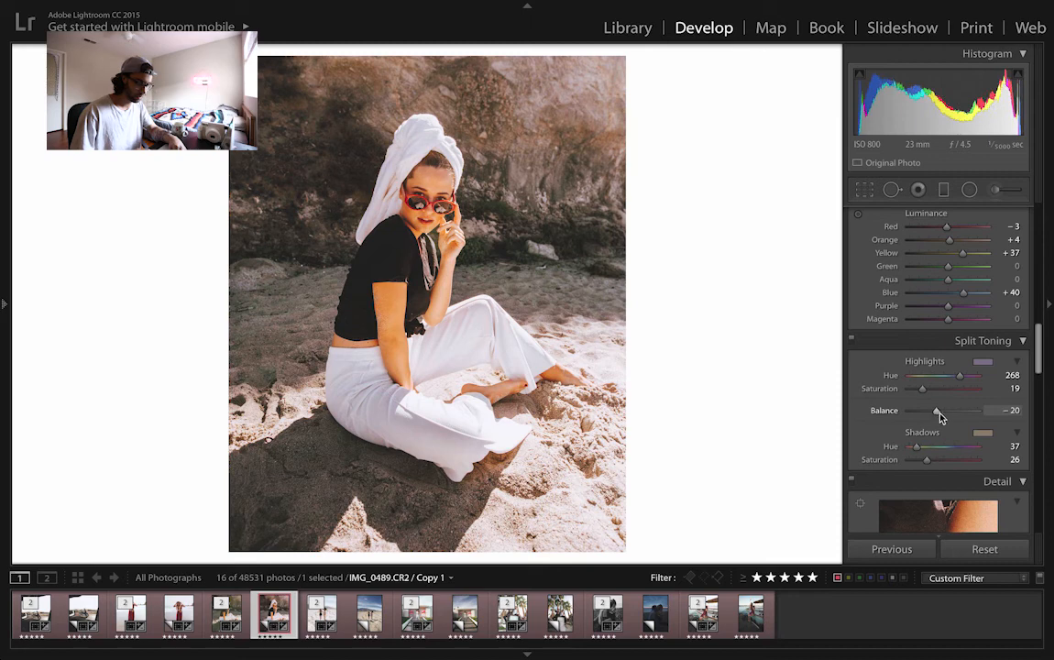
Remove a lower shadow point from the RGB tone curve and raise the curve's darkest end to fade the blacks
scroll(942, 417, "up", 10)
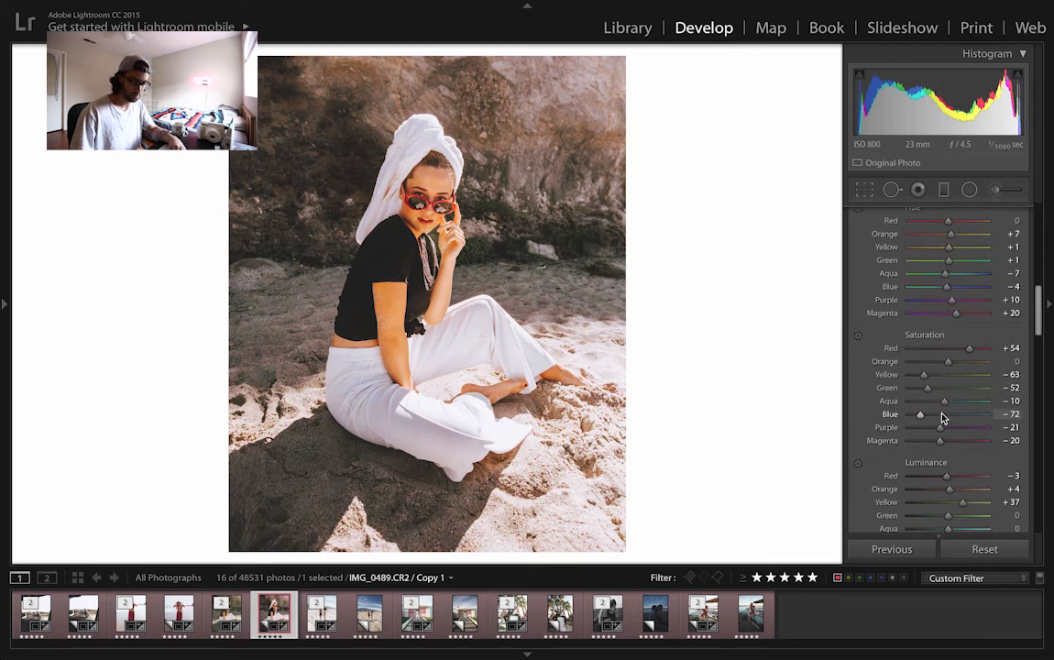
double_click(881, 331)
left_click_drag(887, 325, 887, 320)
Set the HSL Orange luminance to −7 and compare the photo with its Before view
scroll(1031, 389, "down", 3)
scroll(1031, 390, "down", 6)
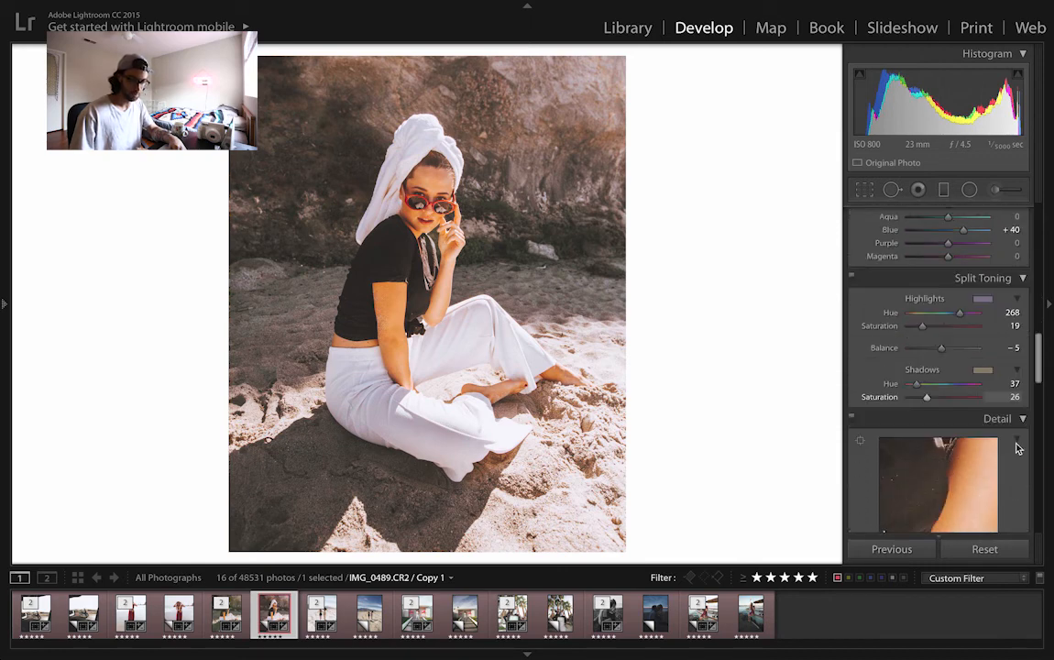
scroll(1016, 444, "up", 3)
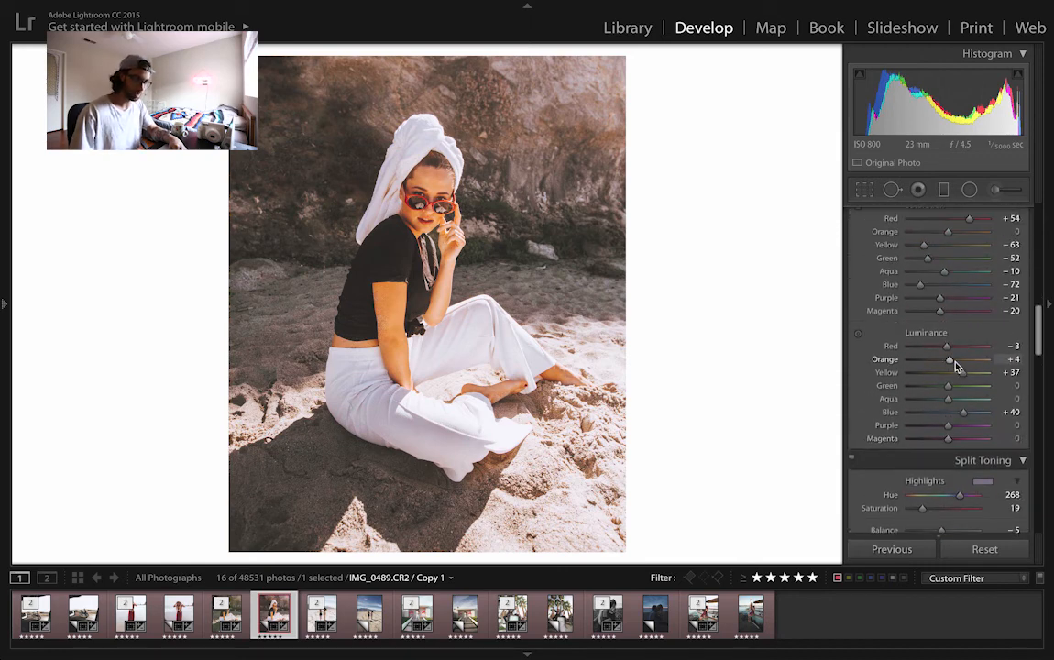
mouse_move(950, 364)
left_mouse_down()
mouse_move(959, 361)
mouse_move(926, 360)
mouse_move(946, 364)
left_mouse_up()
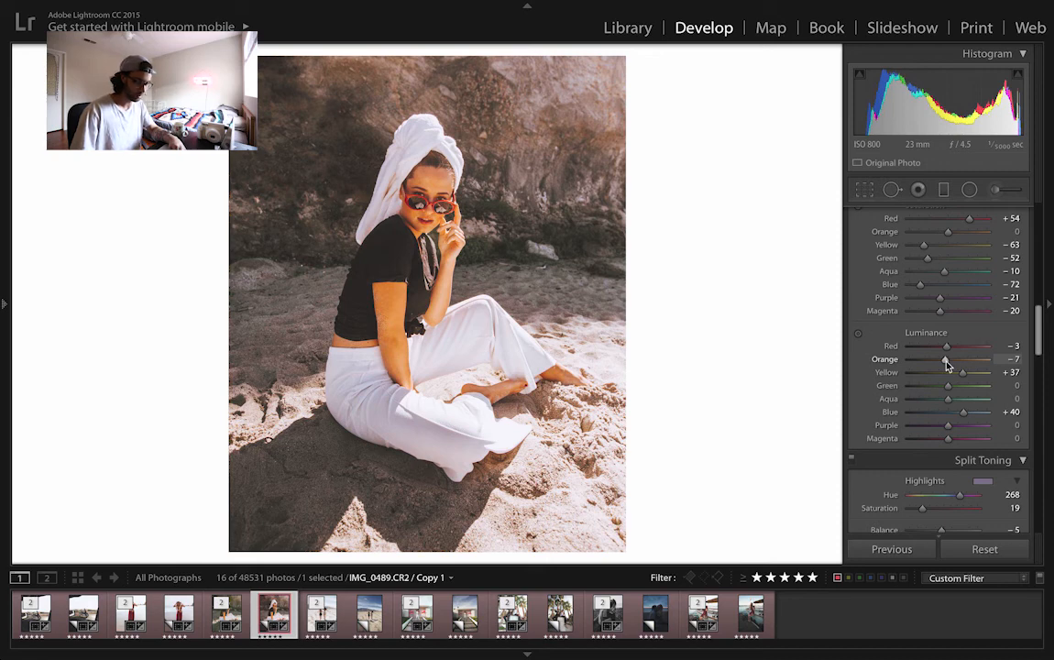
key("backslash")
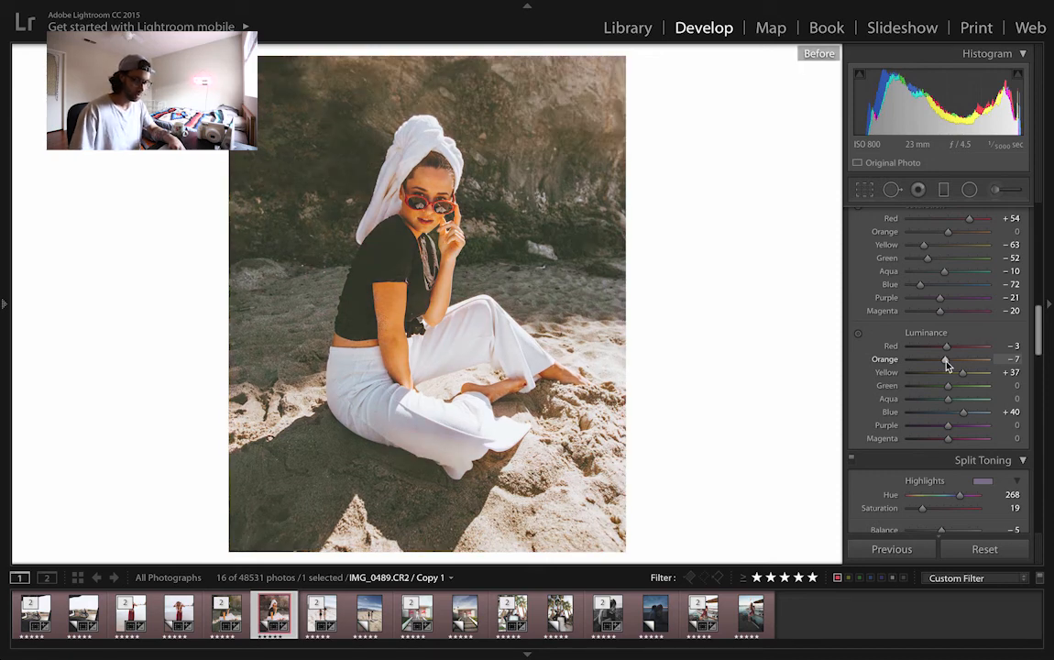
key("backslash")
Tone the split toning shadows yellow-green with hue 59 and saturation 34
scroll(947, 364, "down", 4)
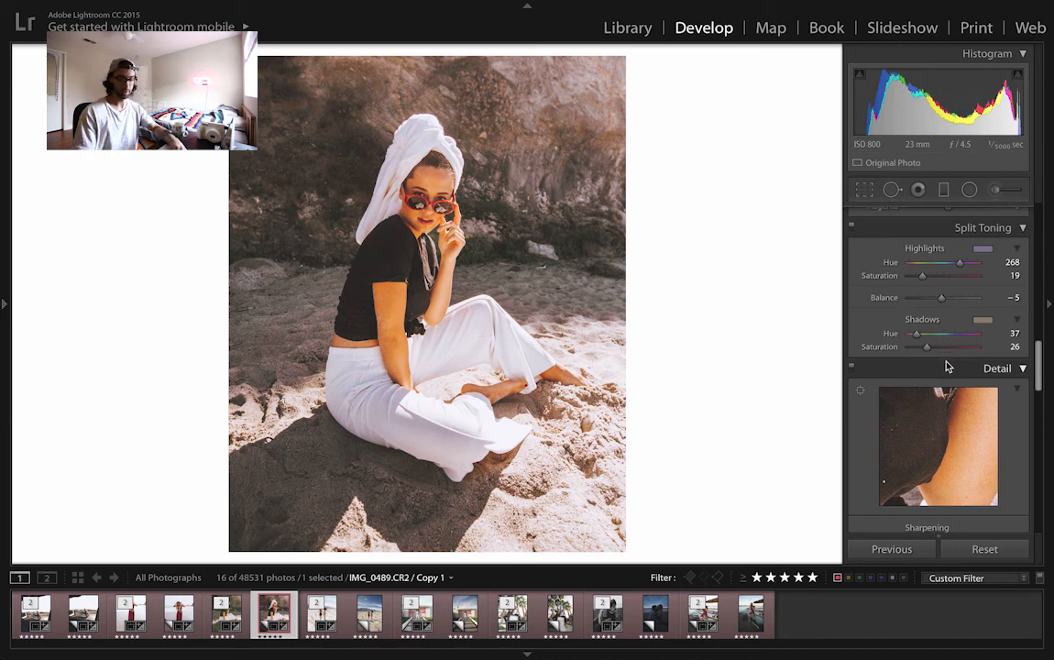
left_click(982, 318)
mouse_move(732, 368)
left_mouse_down()
mouse_move(737, 358)
mouse_move(727, 363)
left_mouse_up()
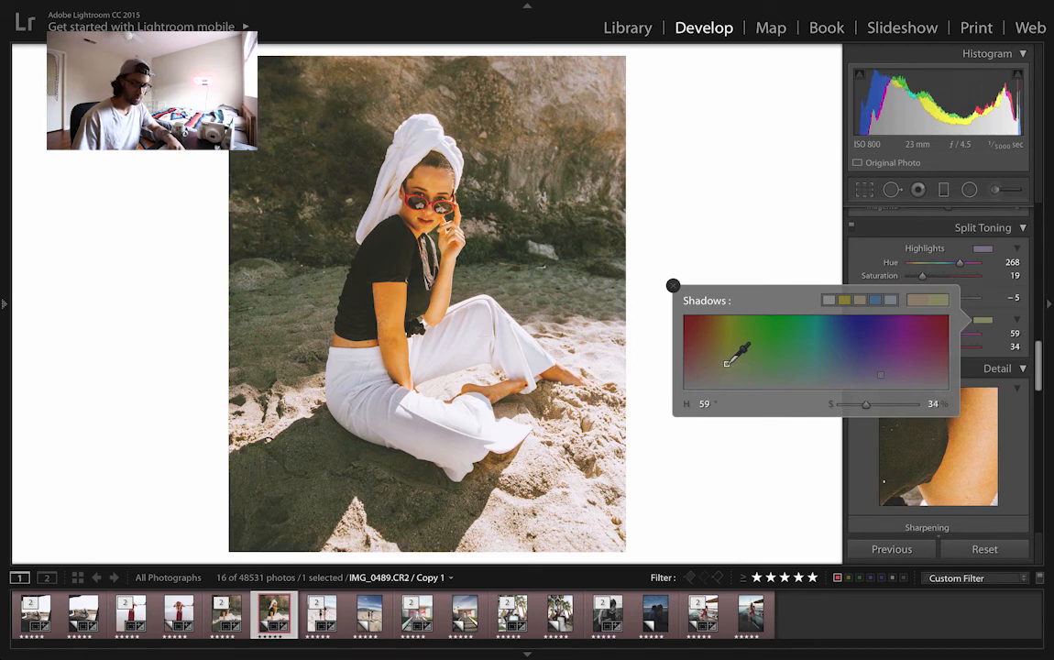
left_click(673, 285)
Set the HSL Orange saturation to −3
scroll(917, 332, "up", 5)
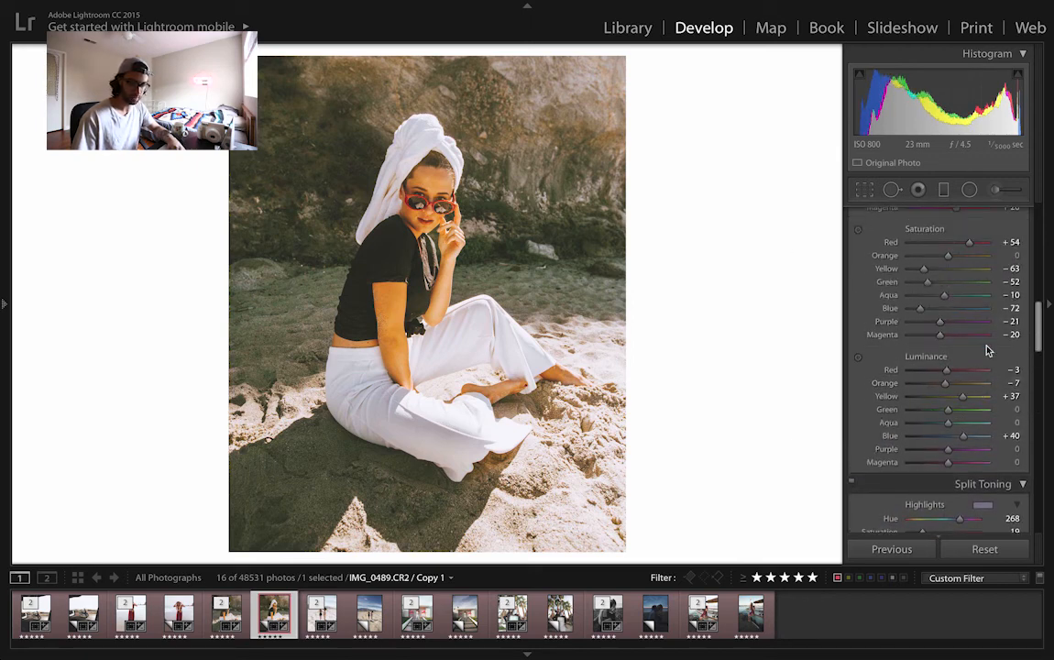
scroll(987, 344, "up", 2)
left_click_drag(948, 318, 946, 319)
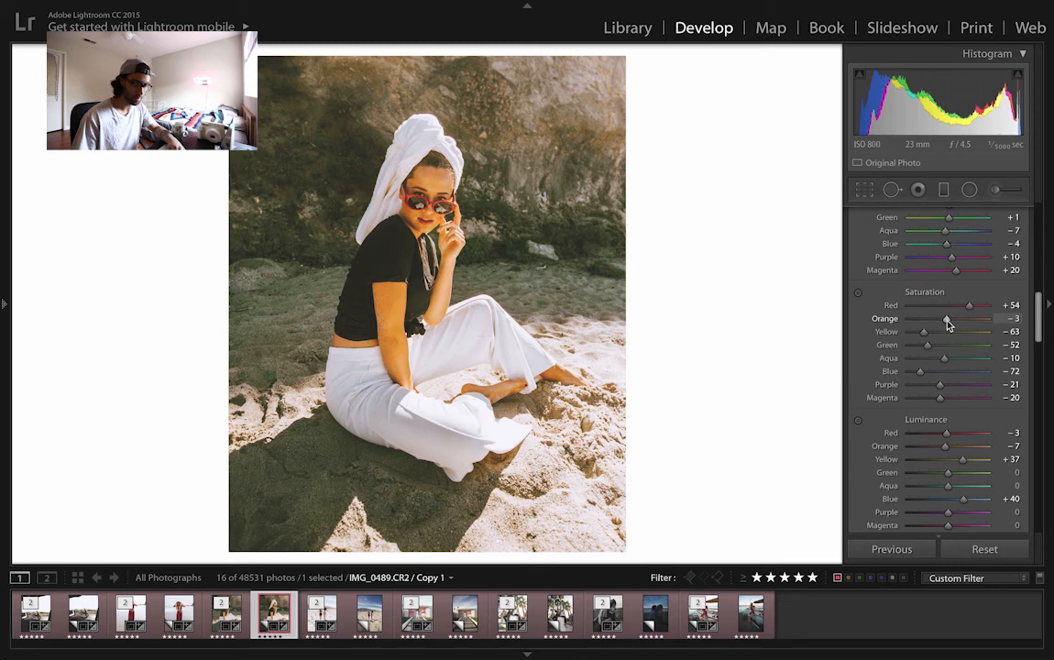
Cool the Temp to 6,646, set Whites to +47 and compare the photo with its Before view
scroll(953, 367, "up", 10)
scroll(954, 287, "down", 1)
left_click_drag(951, 284, 943, 285)
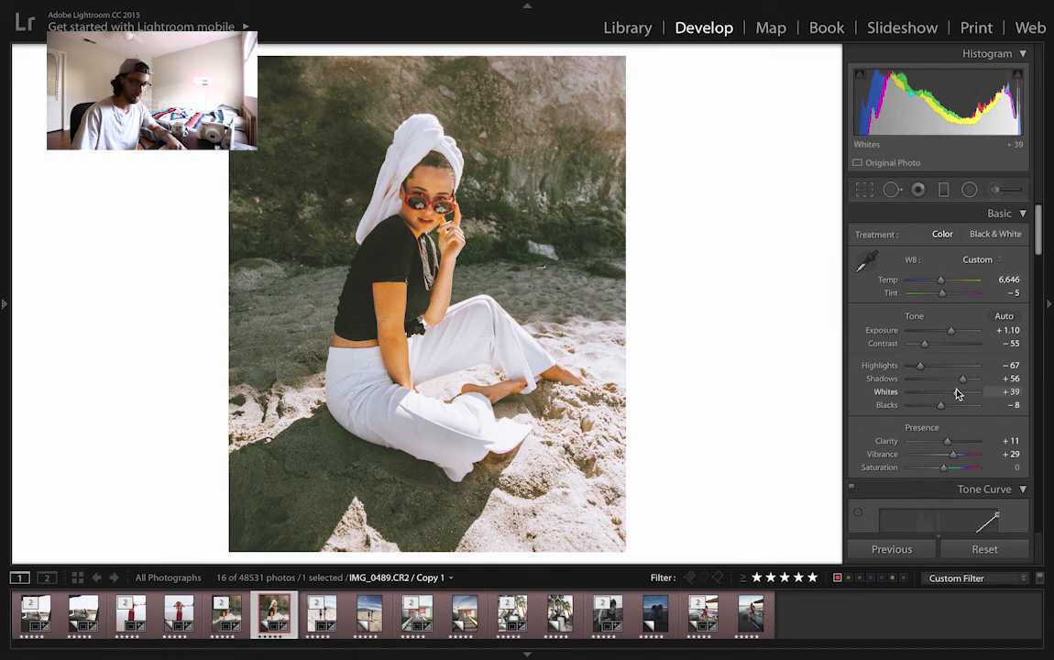
left_click_drag(956, 394, 960, 394)
key("backslash")
key("backslash")
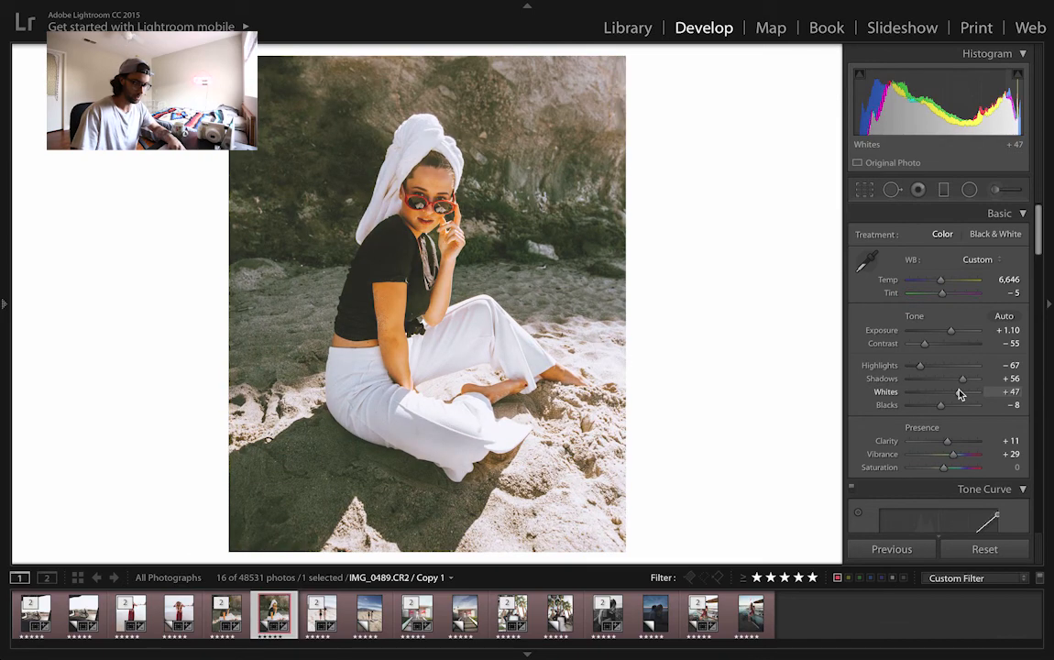
Raise the lowest point of the RGB tone curve further for more faded blacks, checking against the Before view
key("backslash")
scroll(957, 392, "down", 5)
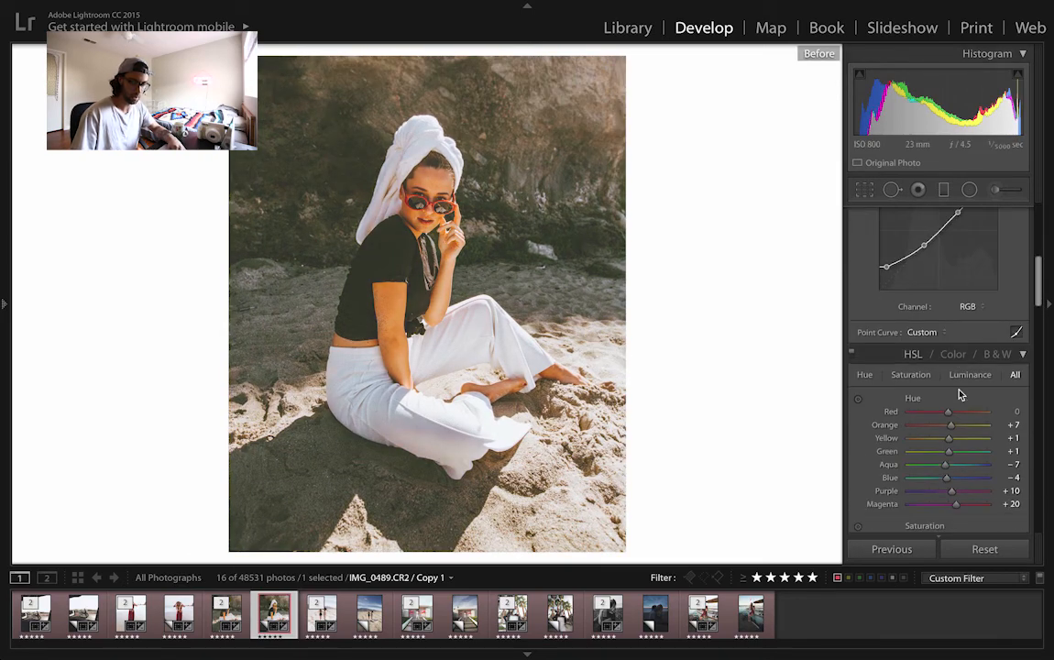
key("backslash")
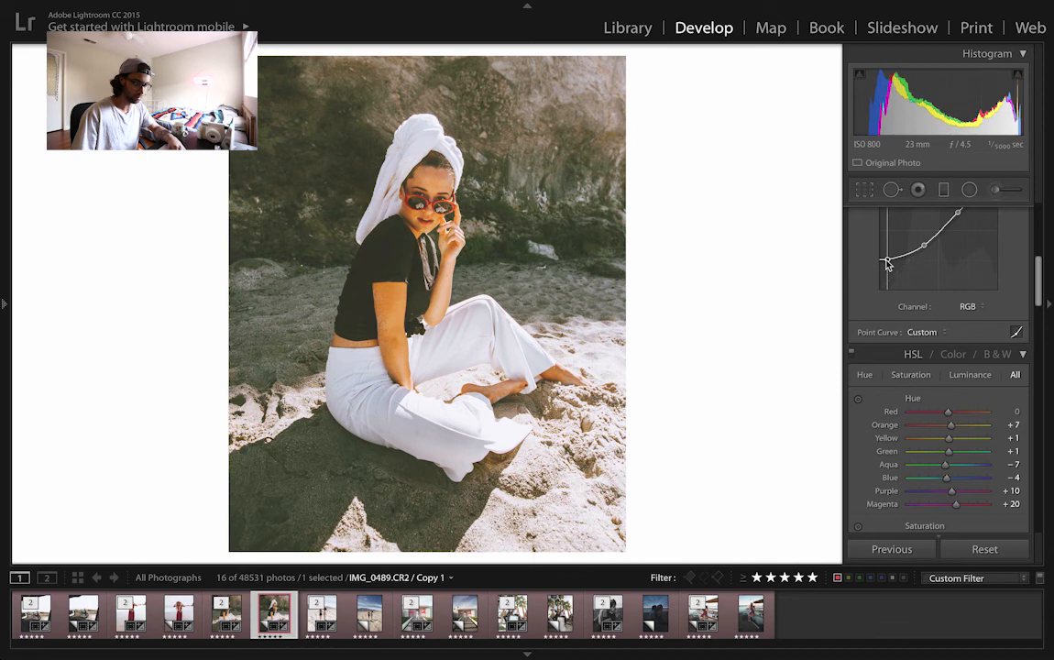
left_click_drag(887, 263, 885, 261)
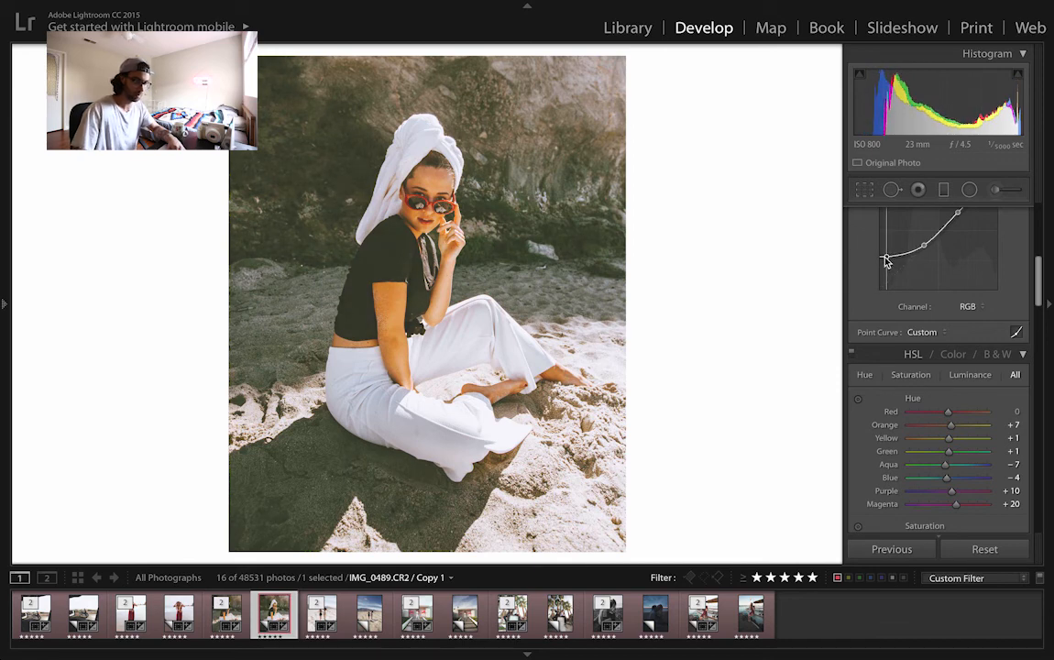
key("backslash")
key("backslash")
Set the split toning Balance to −26 and Highlights saturation to 17, comparing the result with the Before view
scroll(917, 298, "down", 5)
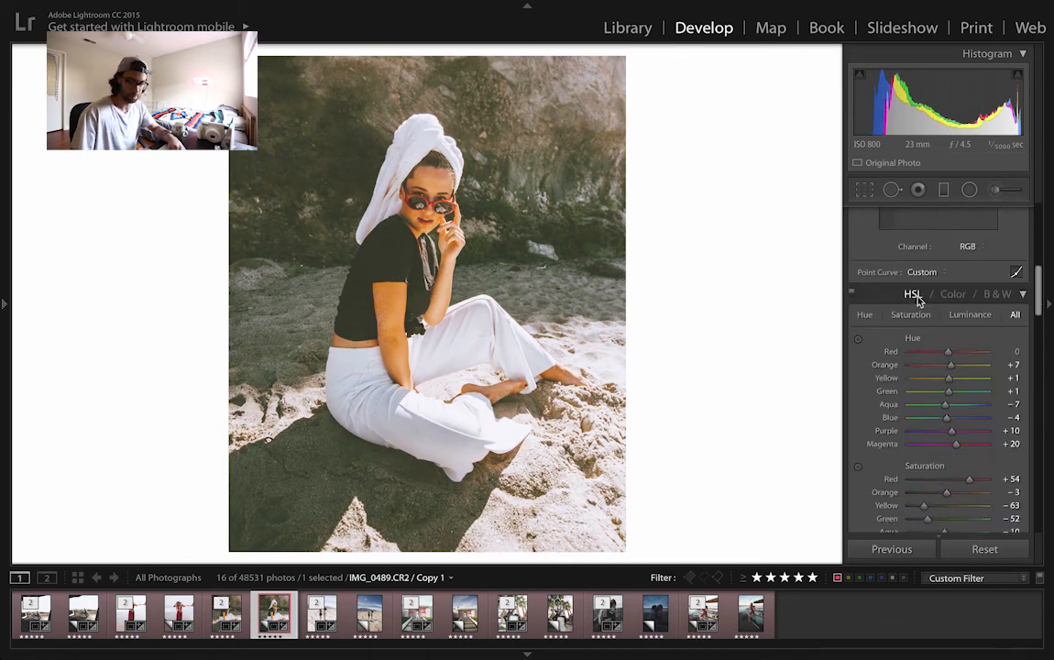
scroll(919, 301, "down", 4)
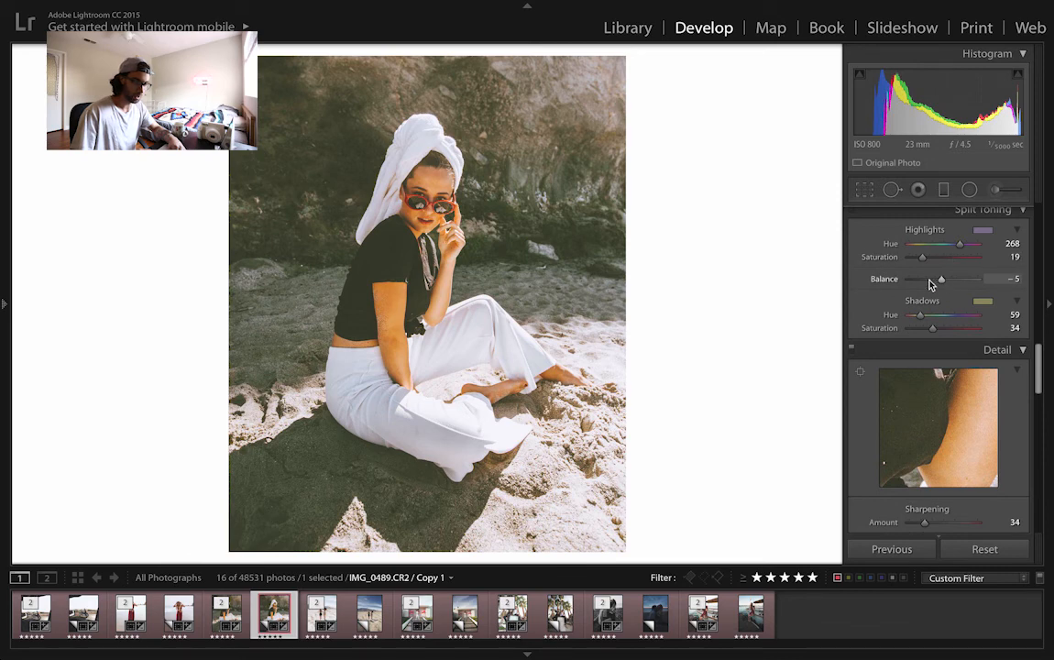
left_click_drag(931, 284, 934, 284)
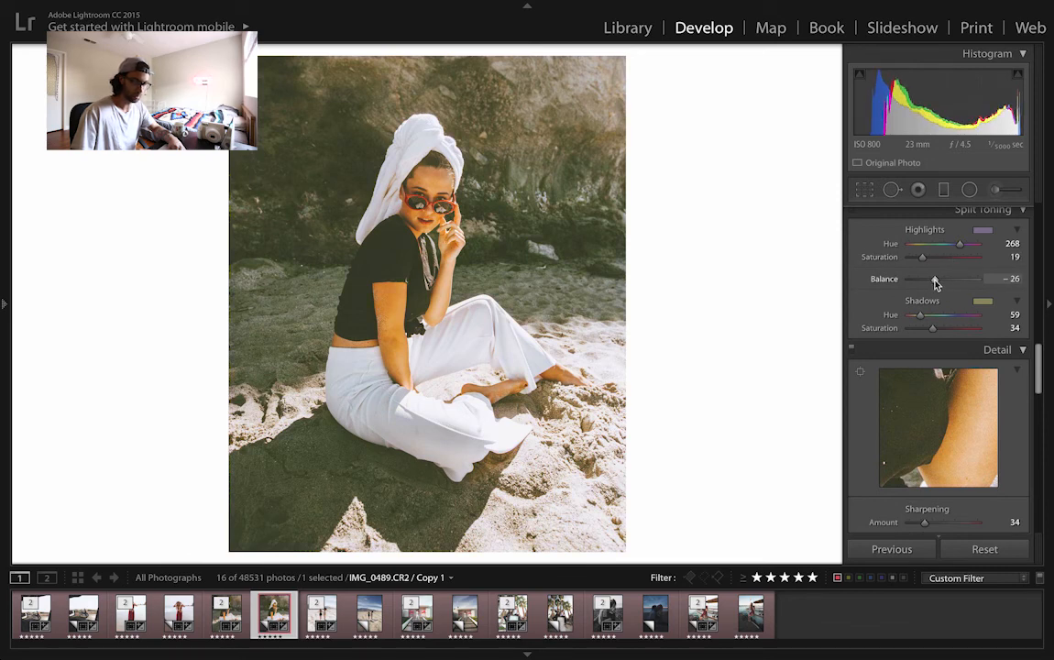
left_click_drag(919, 260, 920, 261)
key("backslash")
key("backslash")
key("backslash")
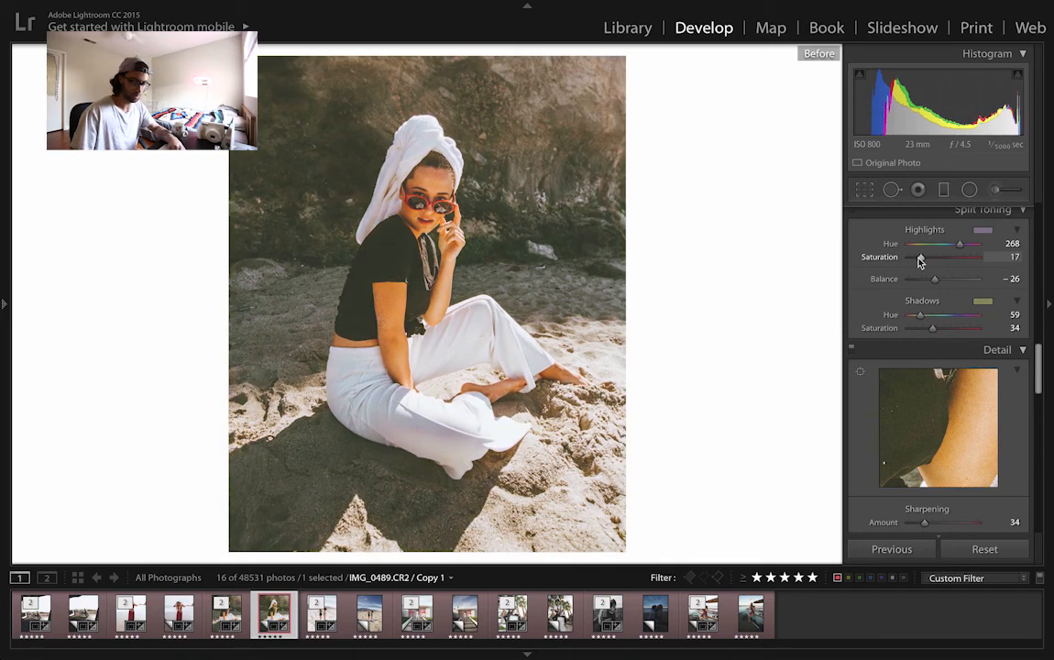
Set the Tint to +11 and the Vibrance to +23
scroll(953, 275, "up", 15)
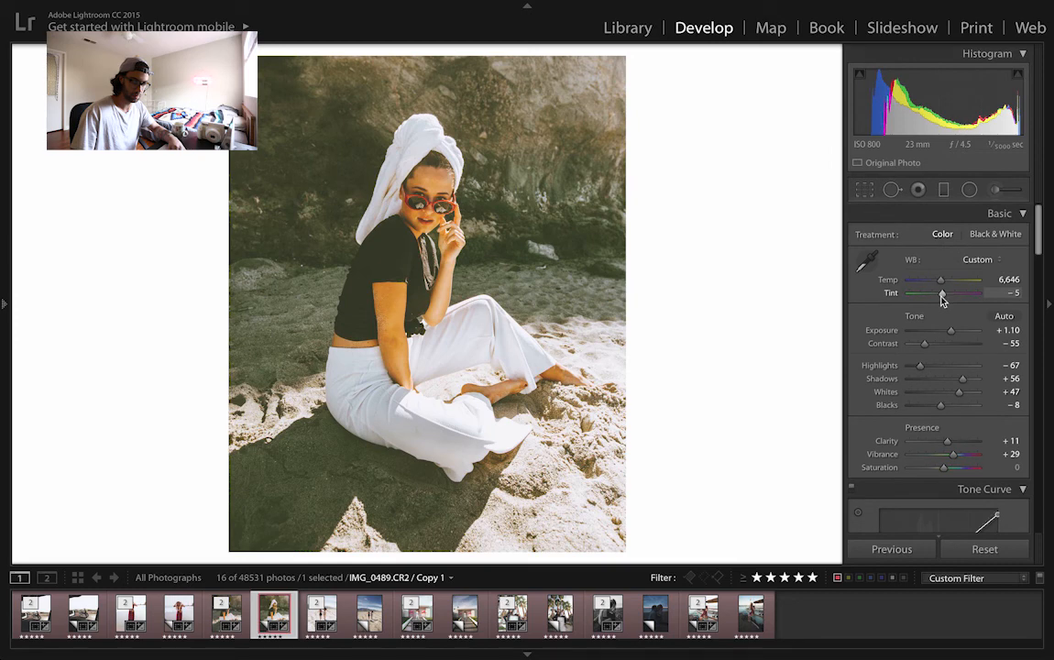
left_click_drag(944, 296, 946, 297)
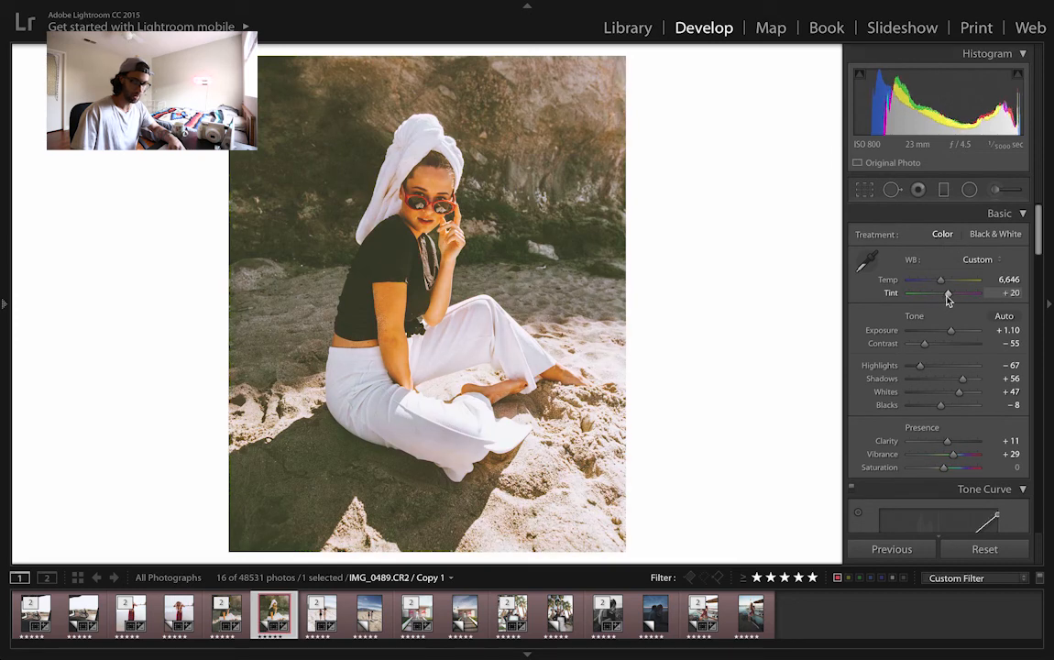
left_click(951, 455)
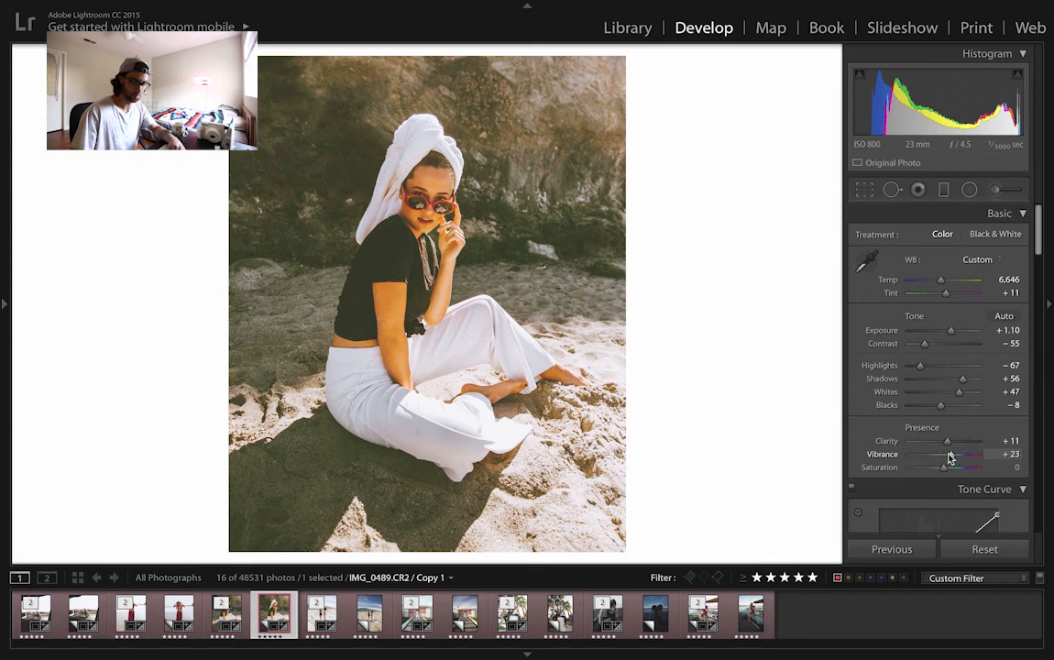
Try the tone settings Blacks −13 and Contrast −100
left_click(953, 406)
left_click_drag(954, 407, 939, 407)
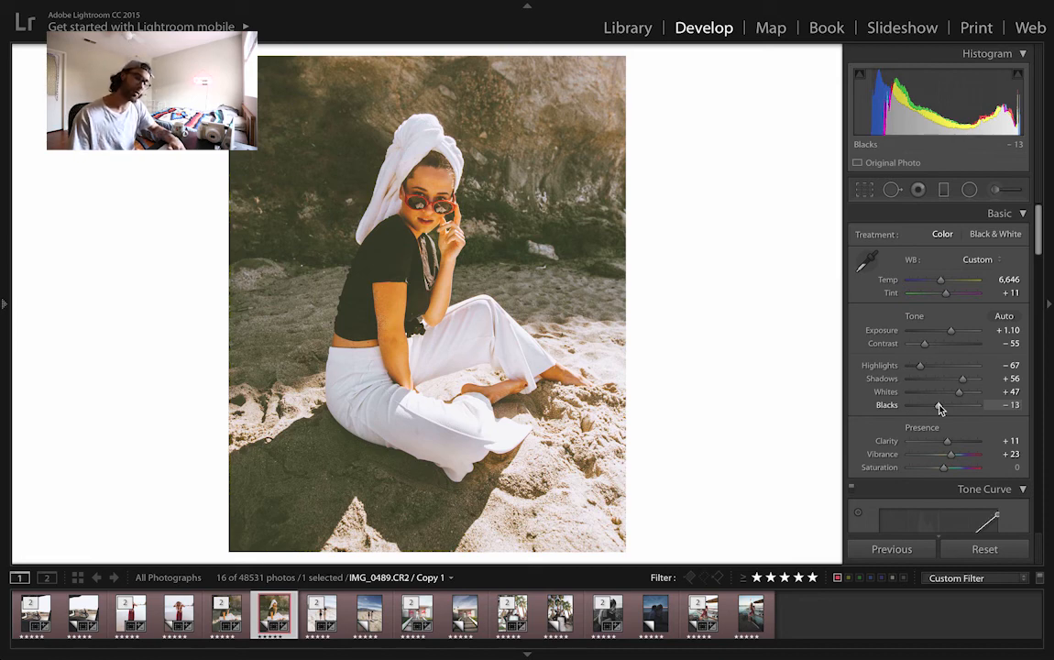
left_click(910, 346)
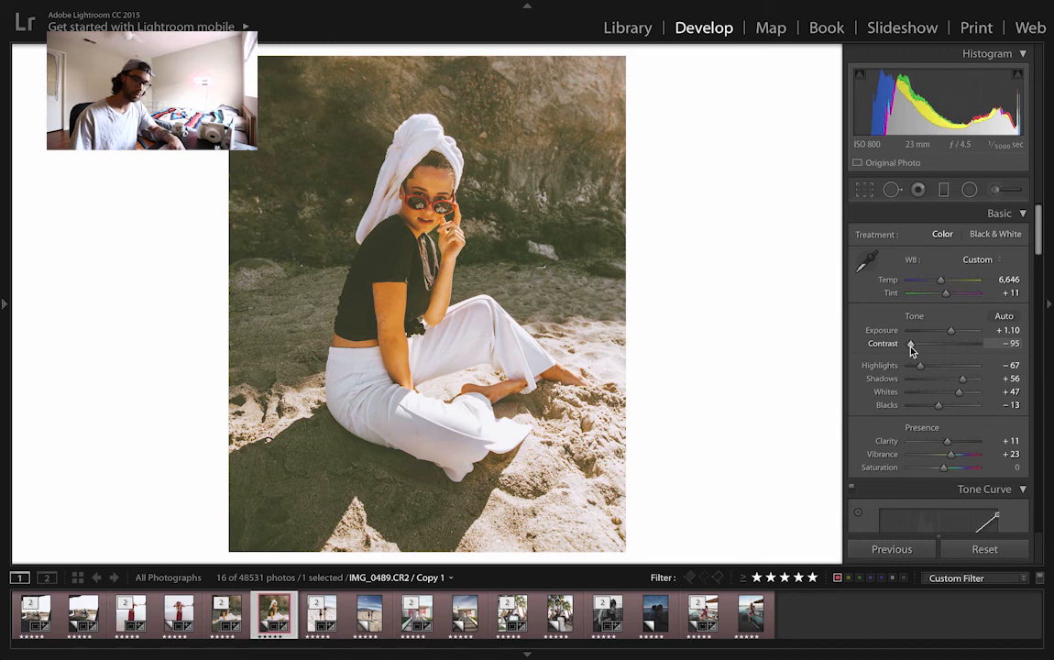
left_click_drag(909, 346, 908, 346)
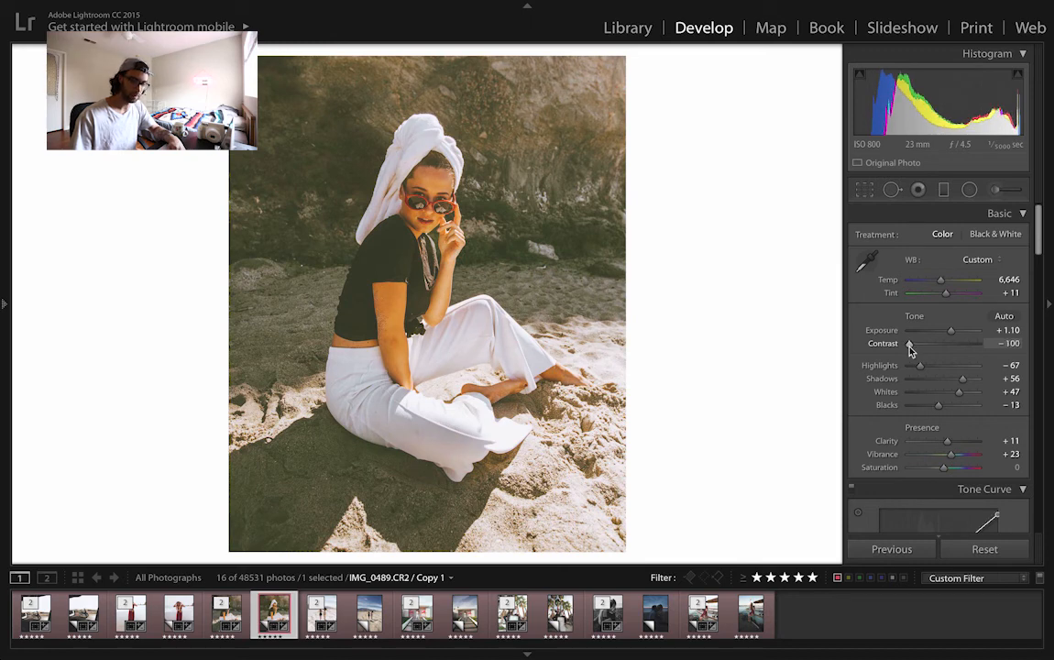
Soften the tones by setting Blacks to +42, Shadows to +70 and Contrast to −81
left_click(952, 406)
left_click_drag(952, 407, 958, 407)
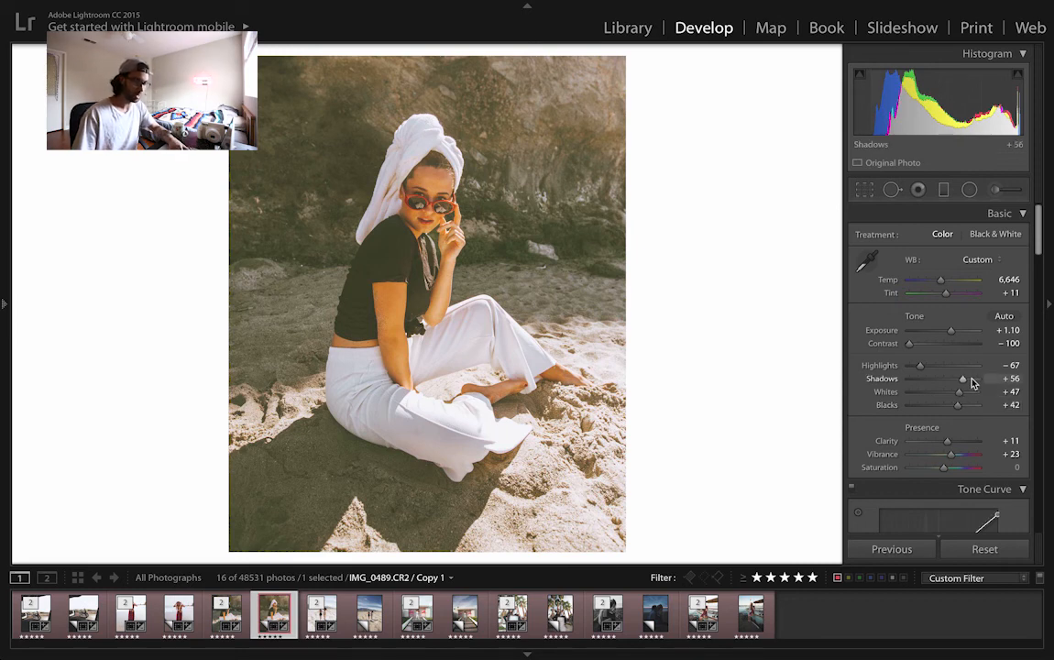
left_click_drag(973, 383, 968, 383)
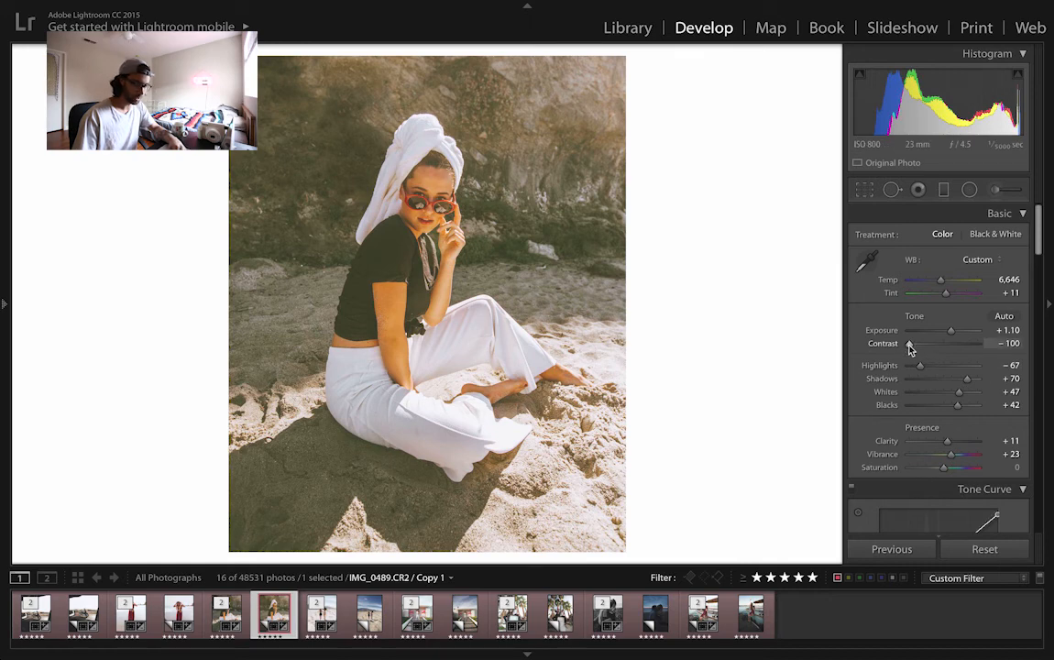
mouse_move(919, 345)
left_mouse_down()
mouse_move(929, 348)
mouse_move(902, 348)
left_mouse_up()
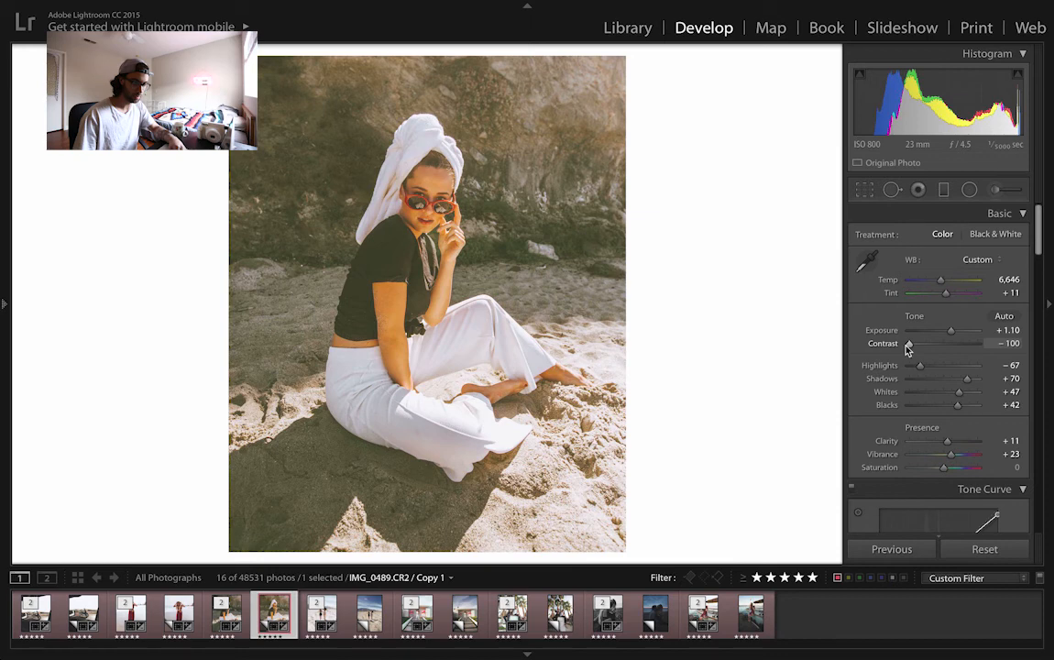
left_click_drag(913, 349, 916, 349)
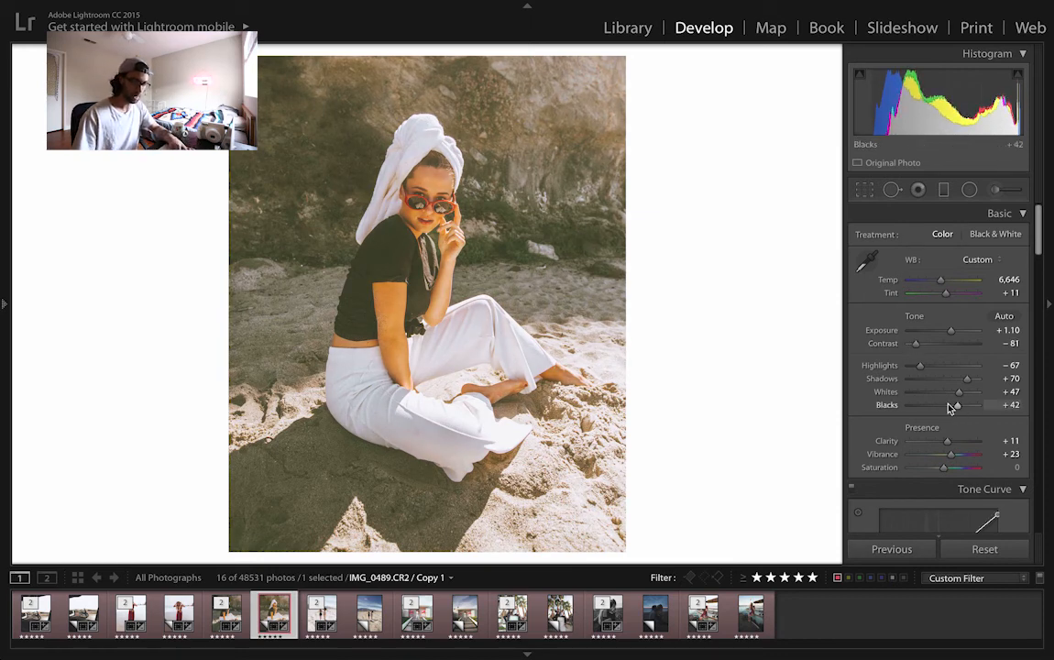
Set the Blacks to +34 and the Temp to 6,166, checking the portrait against the Before view
left_click_drag(954, 405, 955, 409)
key("backslash")
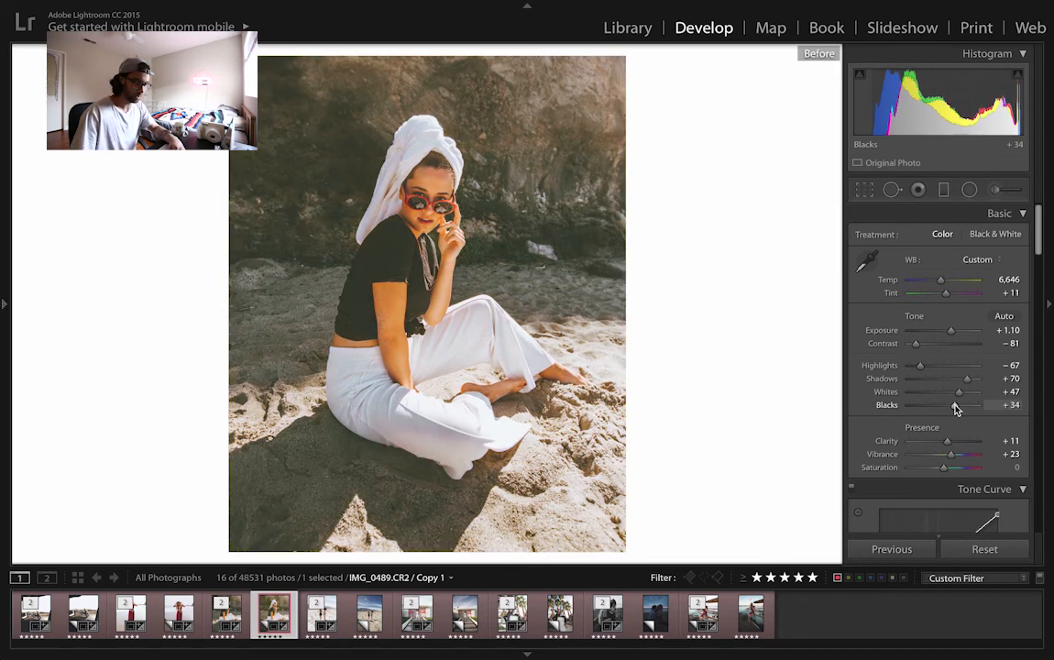
key("backslash")
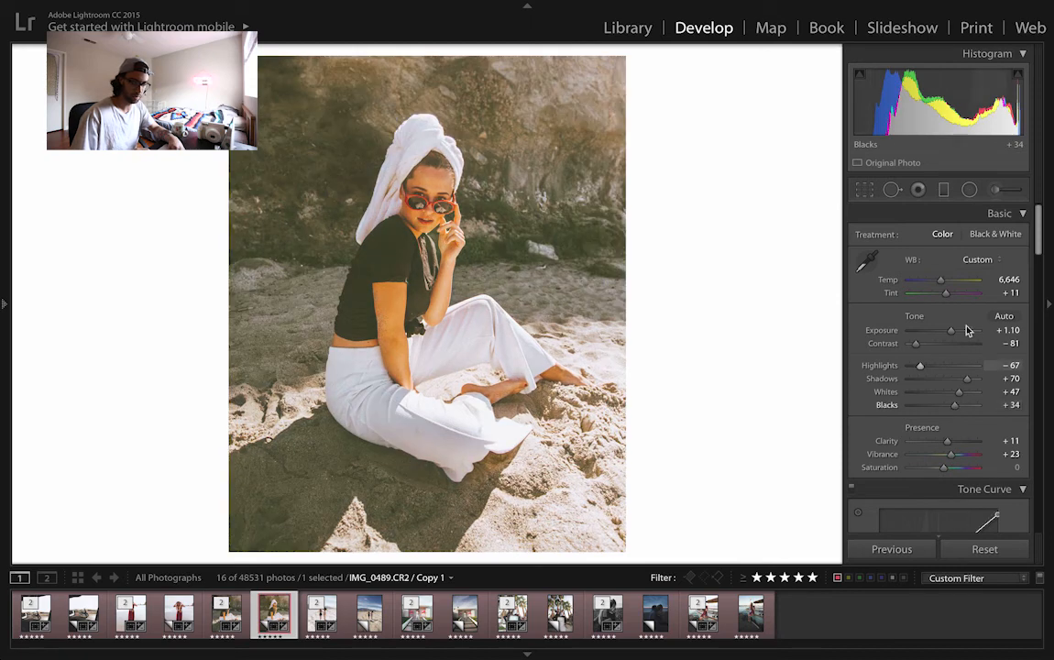
left_click_drag(939, 282, 937, 282)
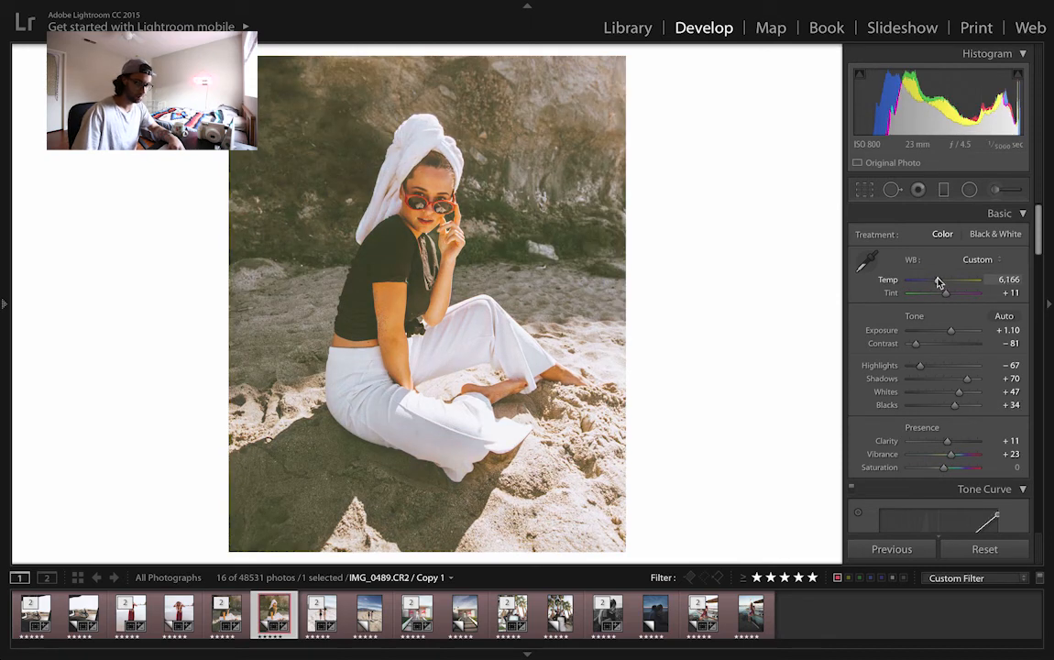
key("backslash")
key("backslash")
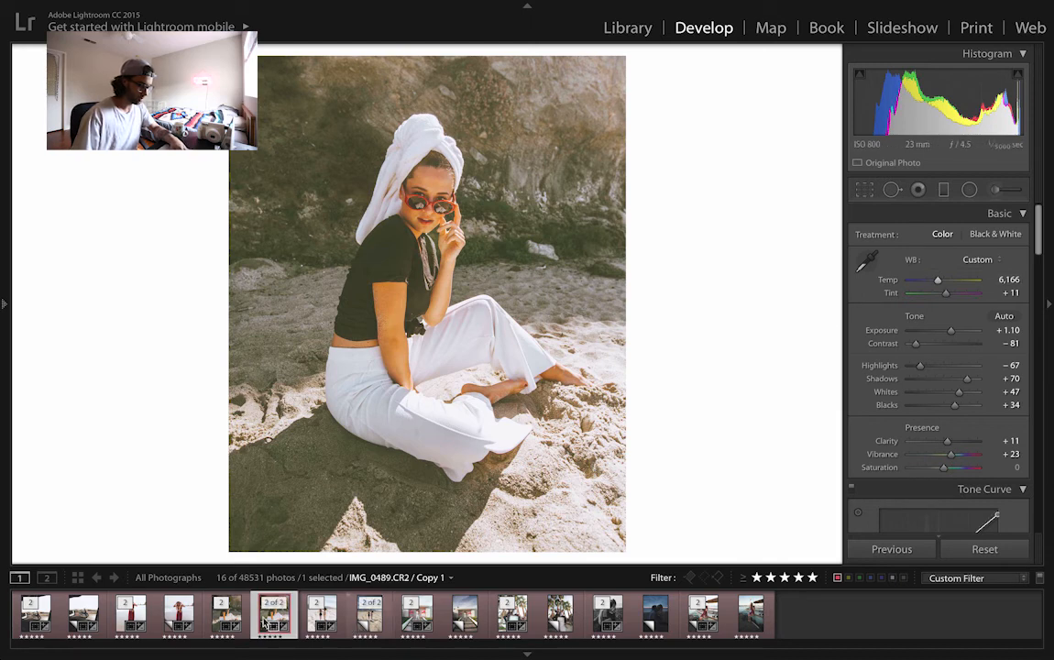
Switch to the unedited virtual copy of IMG_0171.CR2 and apply the ryanadodson 5 preset, undoing and reapplying it once to compare
left_click(321, 618)
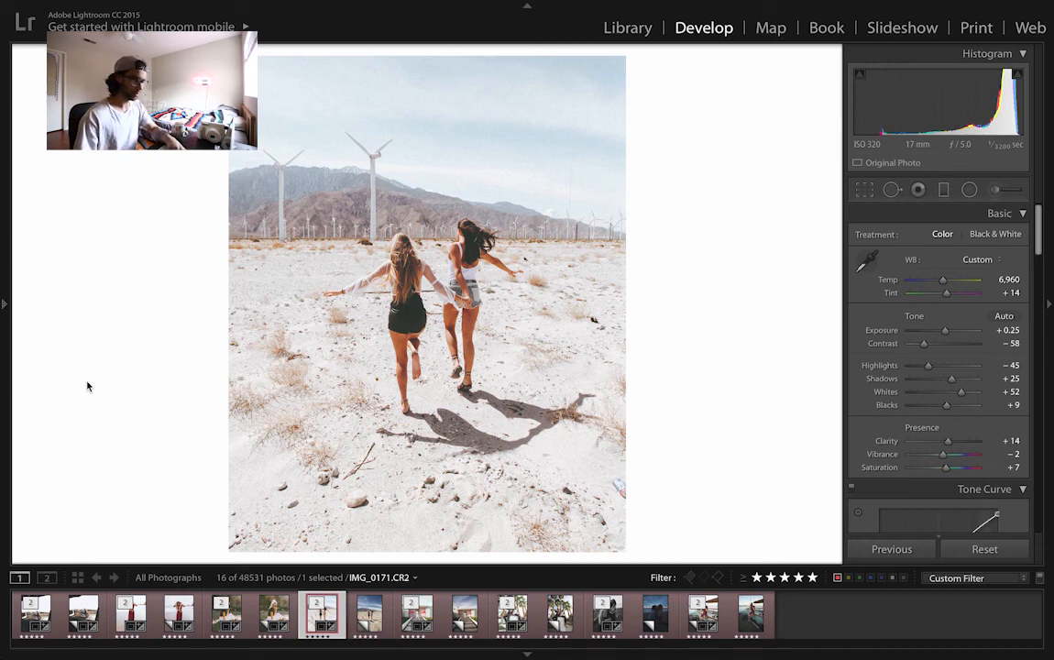
key("ctrl+apostrophe")
key("ctrl+shift+r")
mouse_move(3, 323)
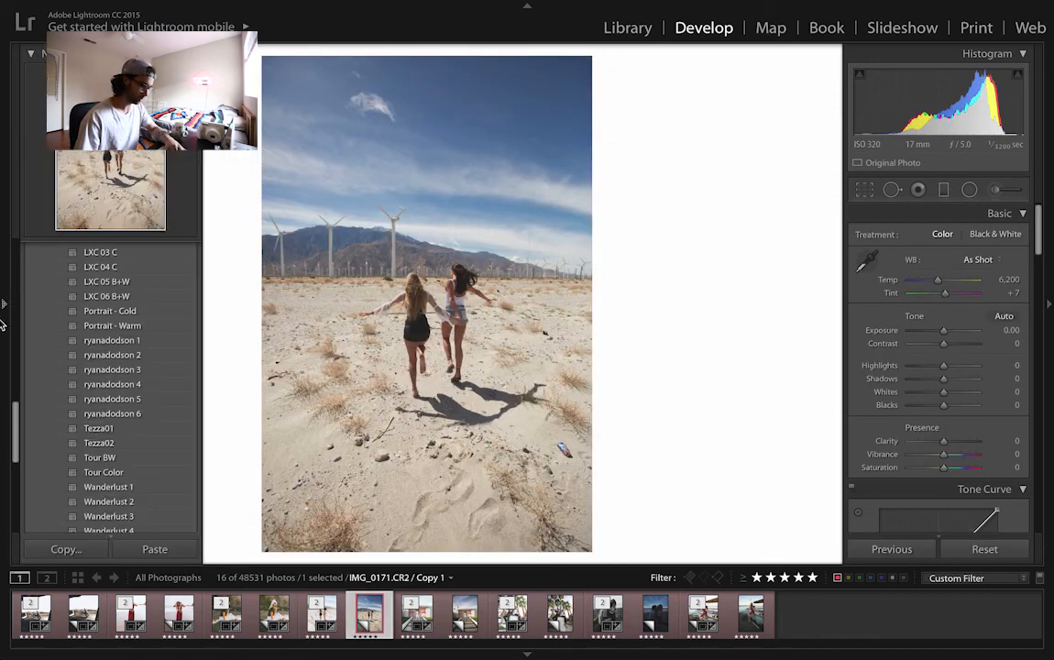
mouse_move(125, 404)
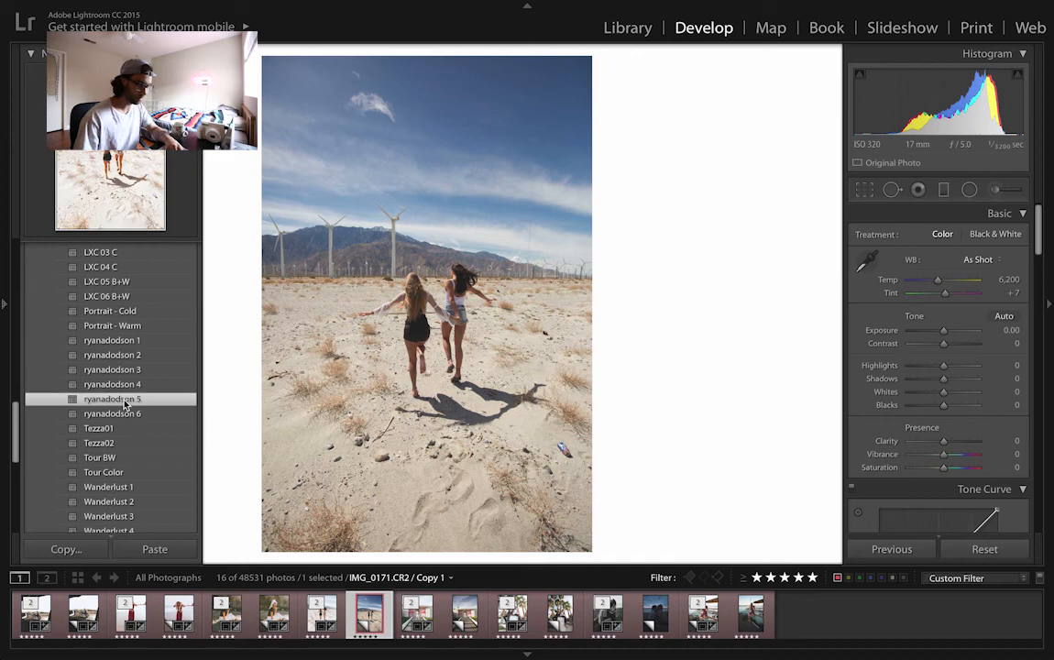
left_click(125, 401)
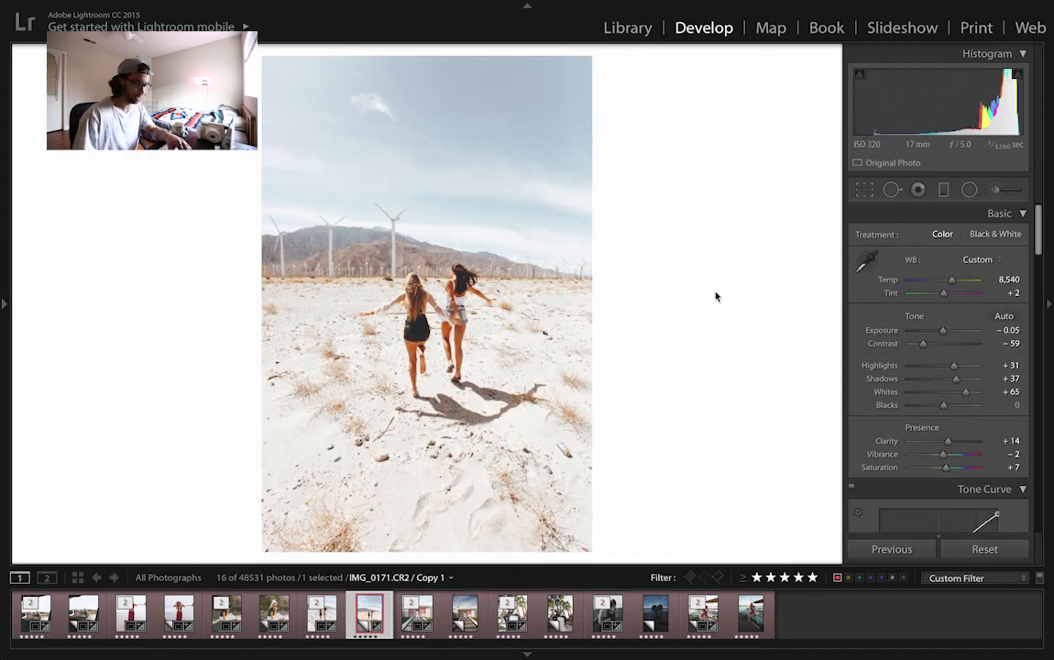
key("ctrl+z")
mouse_move(2, 303)
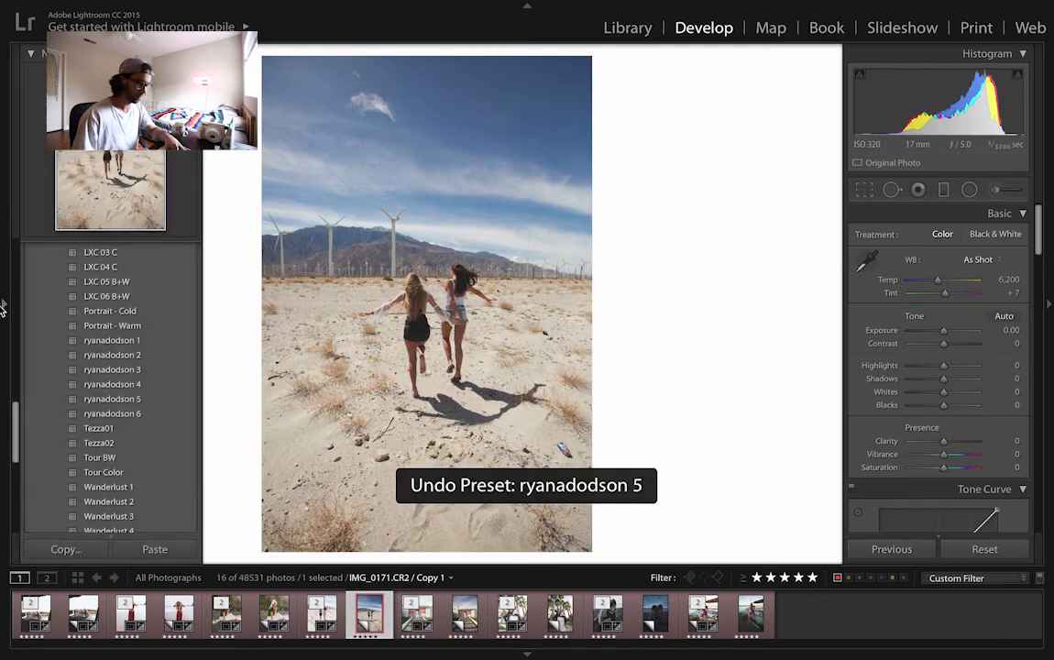
left_click(108, 400)
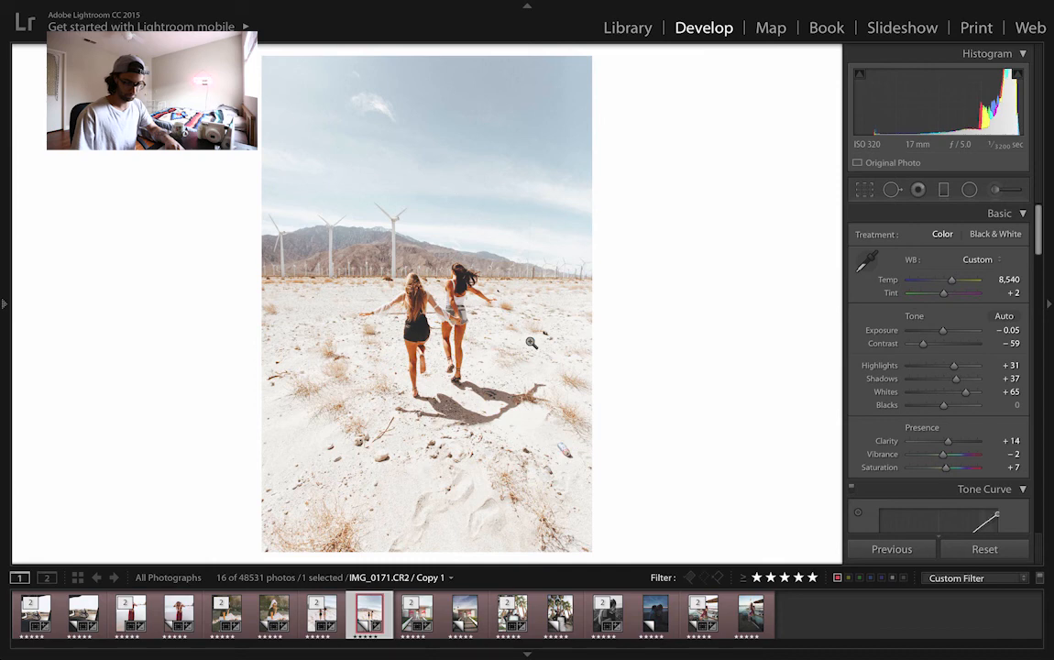
Crop the desert photo to the 4 x 5 / 8 x 10 aspect, trimming slightly from its left edge and refining the framing
key("r")
left_click(985, 234)
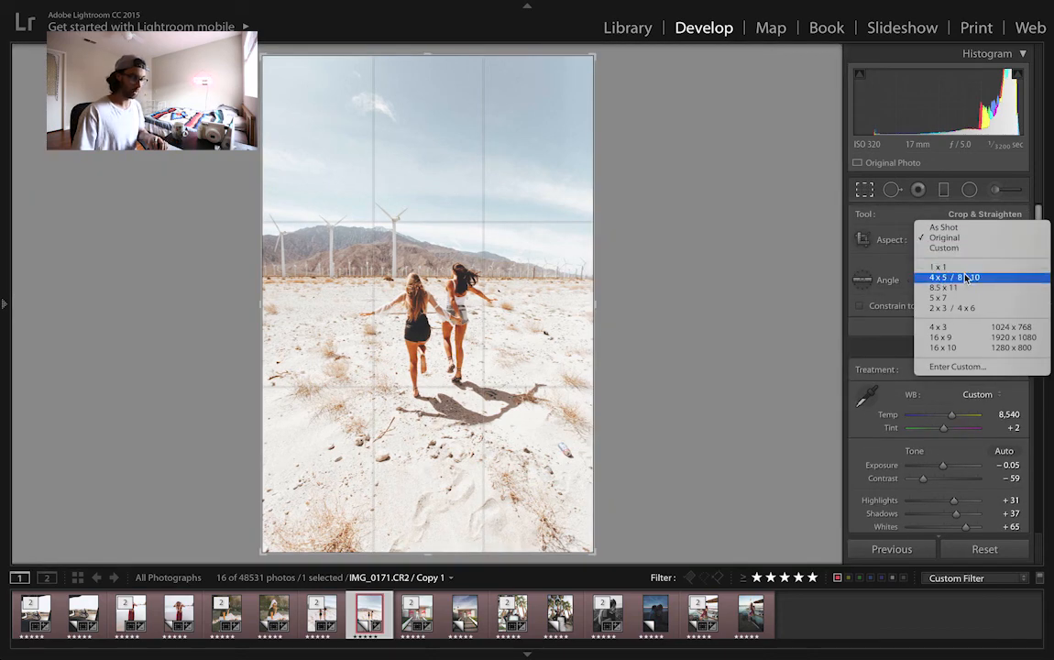
left_click(953, 275)
left_click_drag(264, 292, 271, 293)
key("Return")
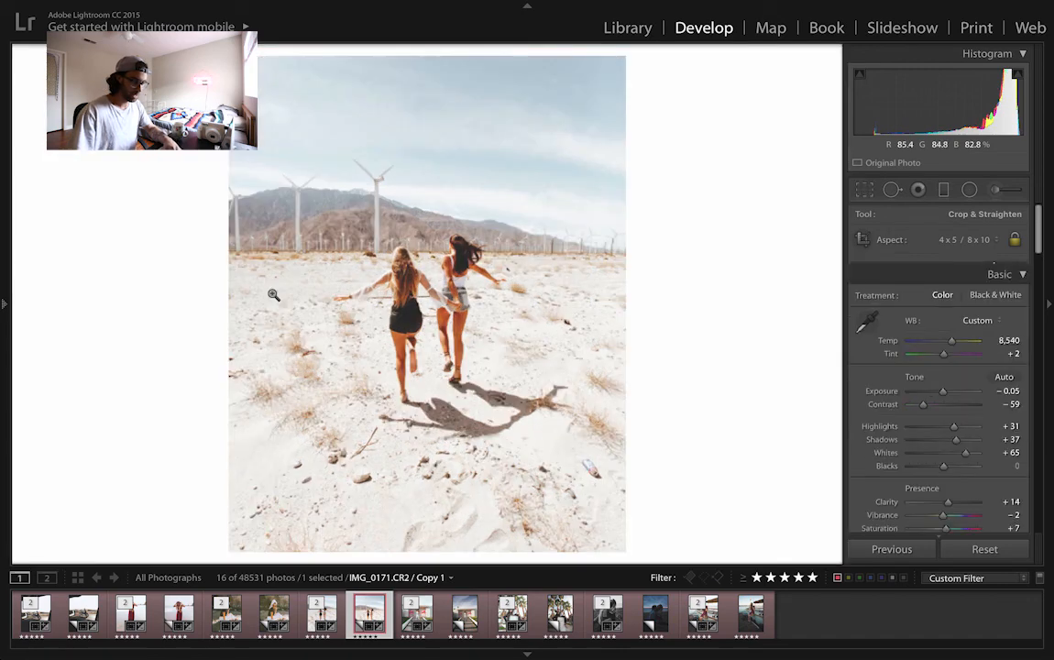
key("r")
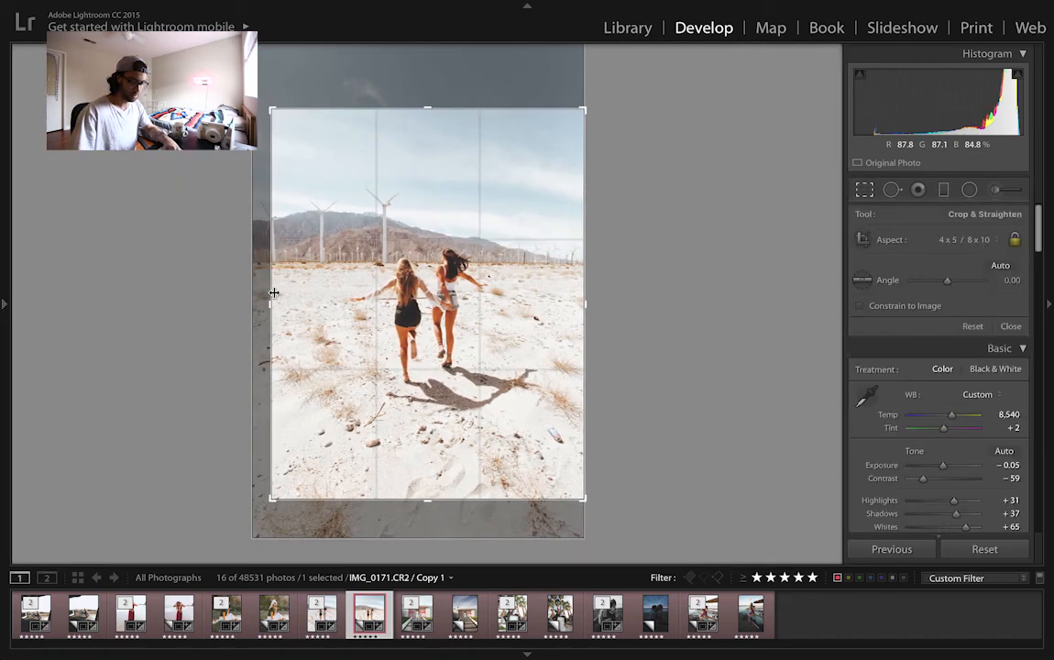
key("Return")
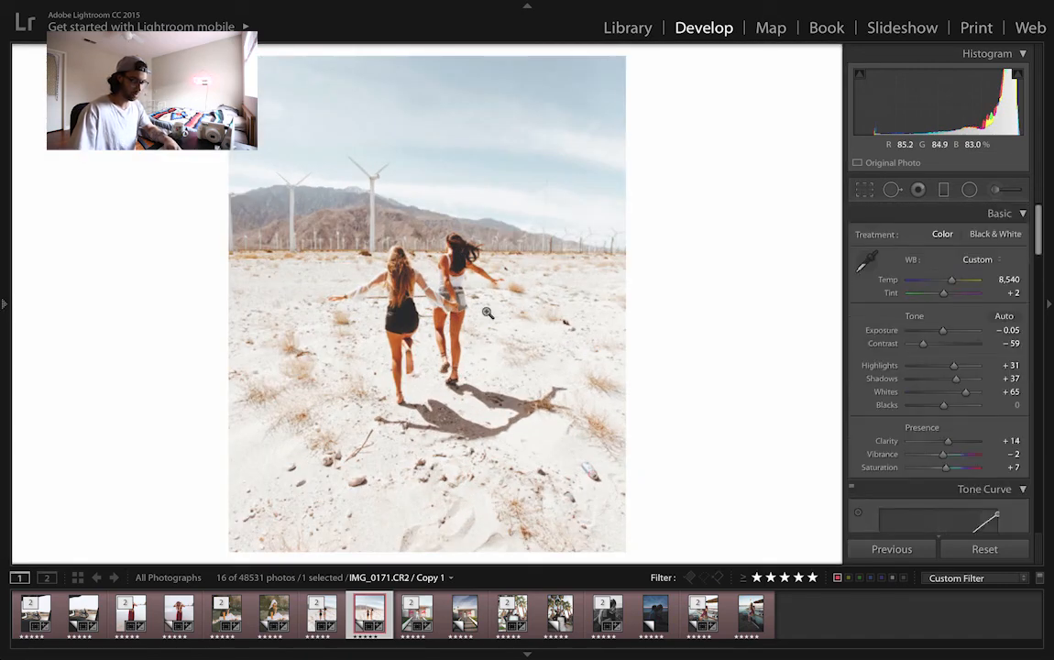
Compare the cropped desert photo with the Before view and cool its Temp to 7,550
key("backslash")
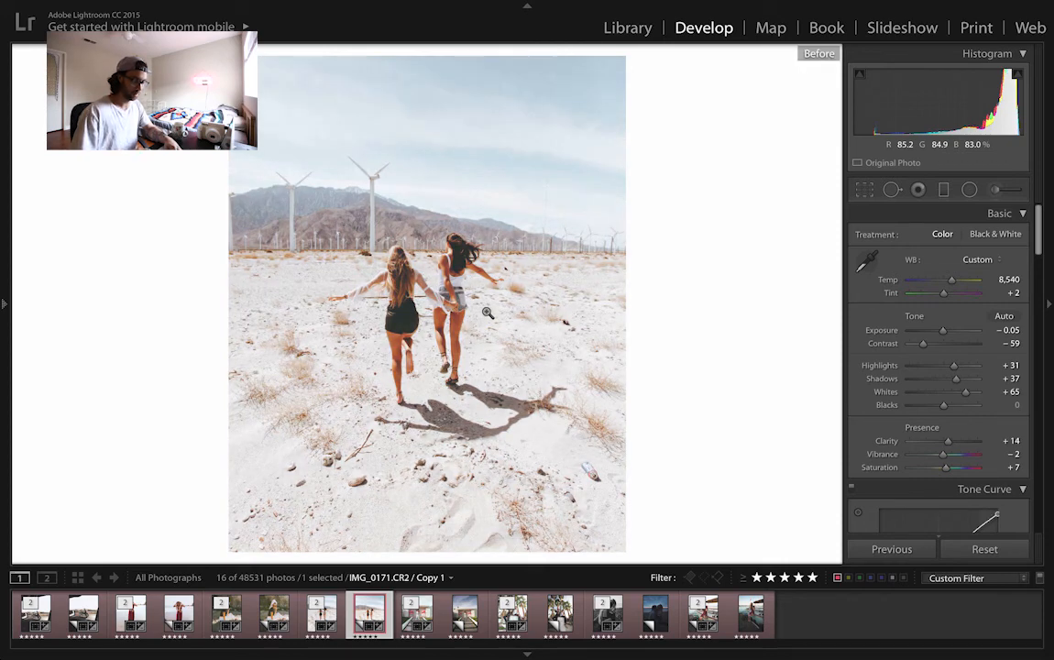
key("backslash")
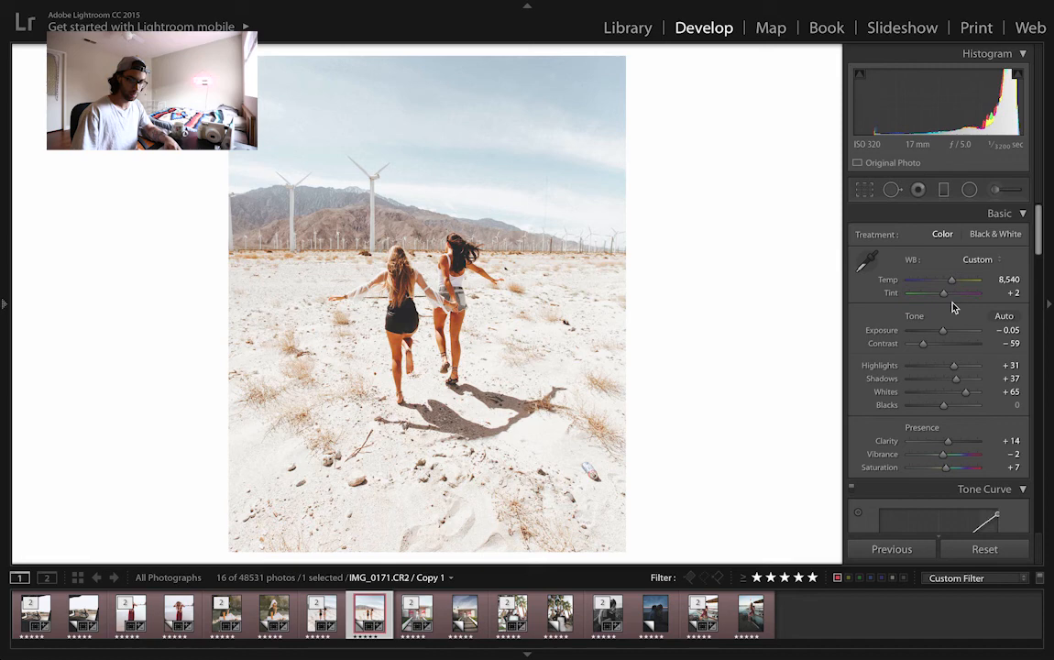
left_click_drag(953, 285, 948, 284)
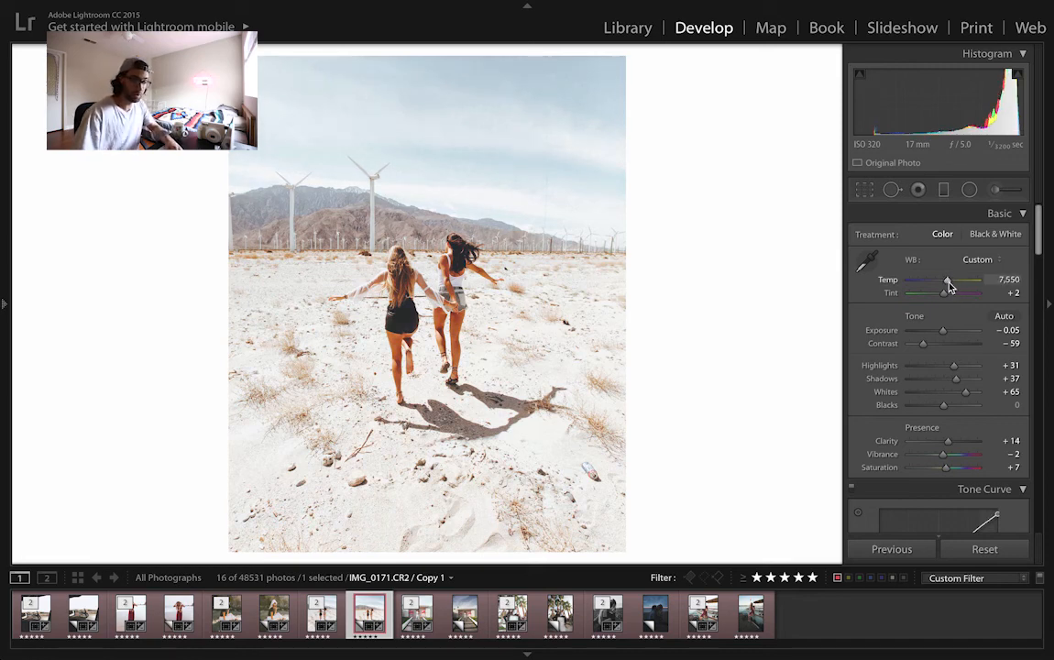
Try brushing the MVMT adjustment over the mountains behind the wind turbines with a size 27 brush
key("k")
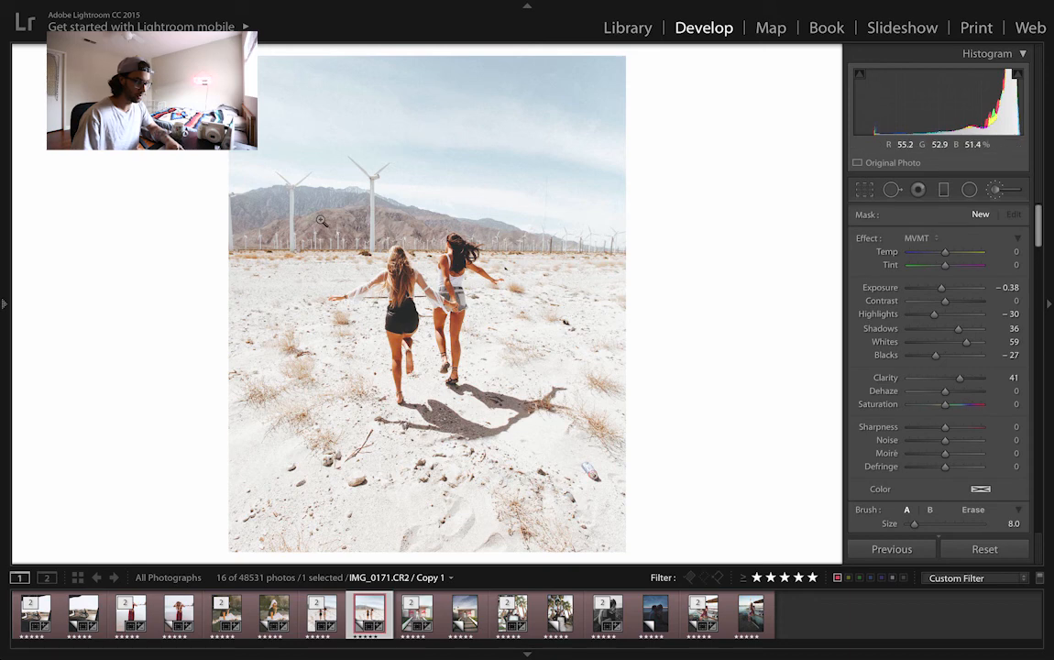
key("z")
scroll(498, 219, "up", 5)
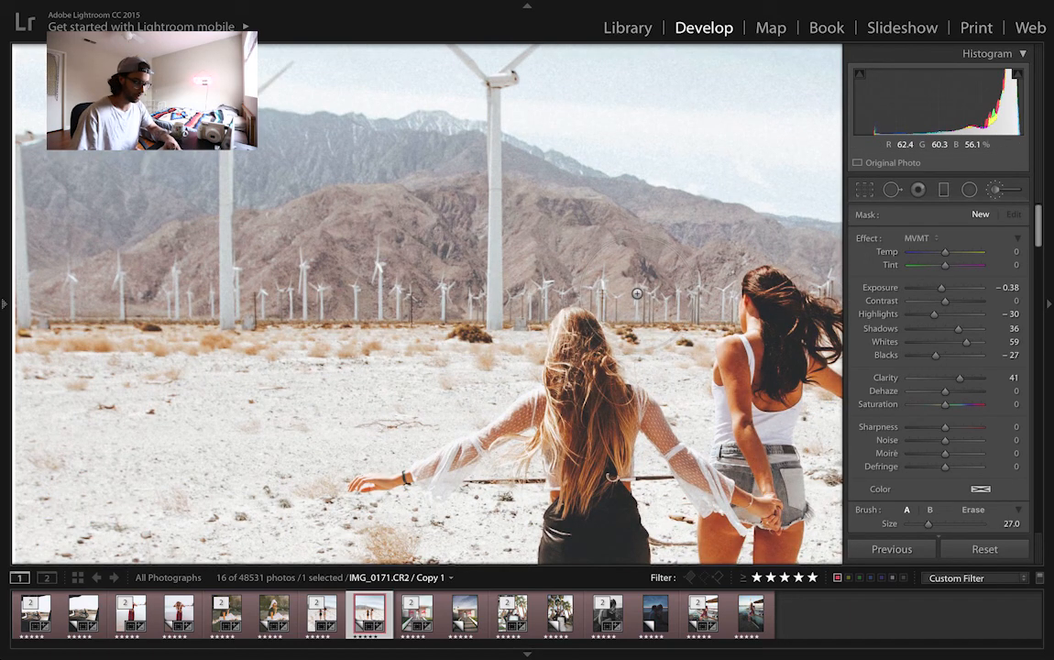
left_click(223, 296)
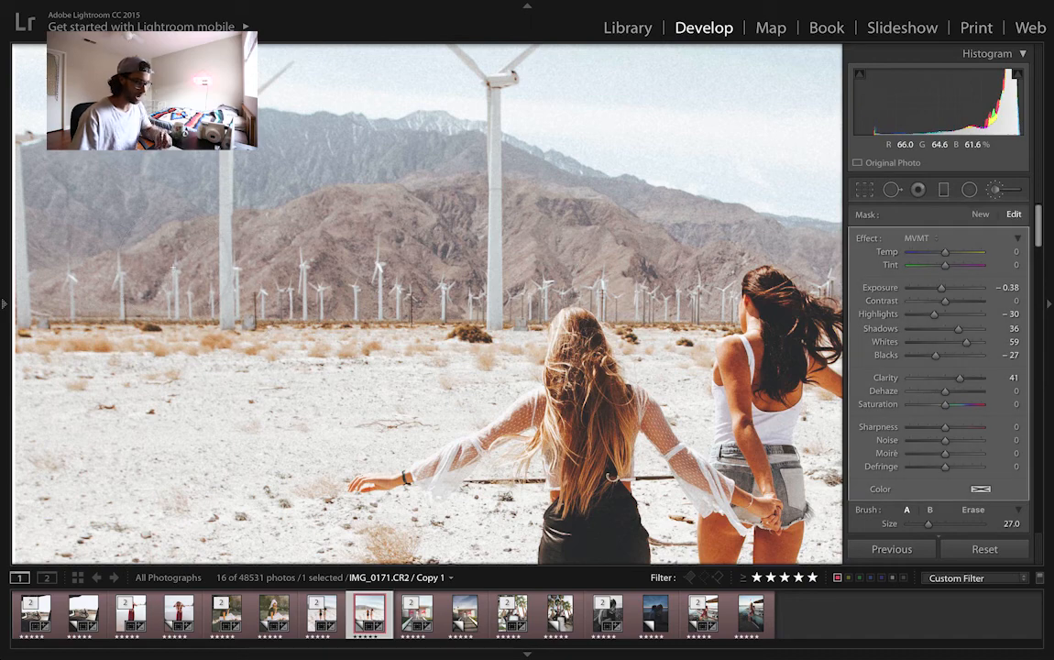
scroll(325, 259, "left", 4)
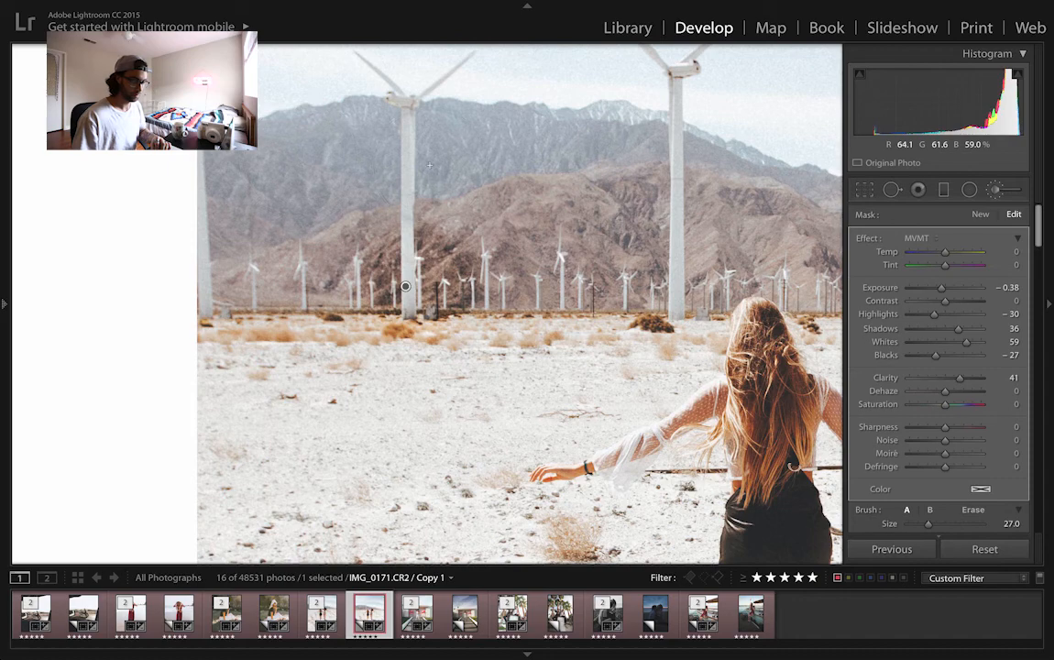
left_click_drag(596, 166, 639, 196)
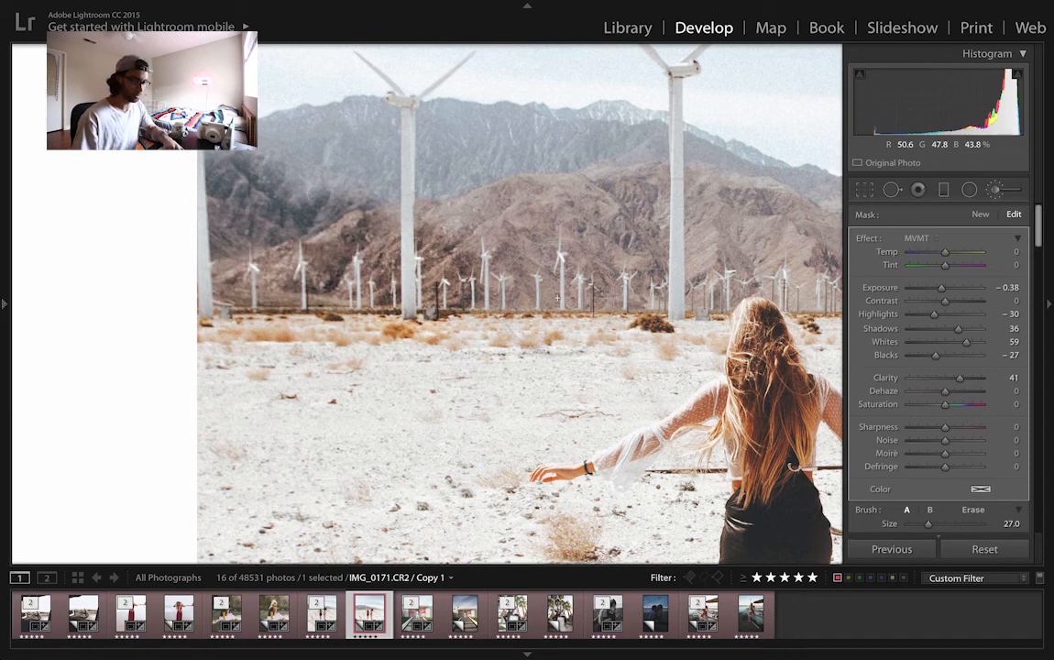
left_click(366, 161)
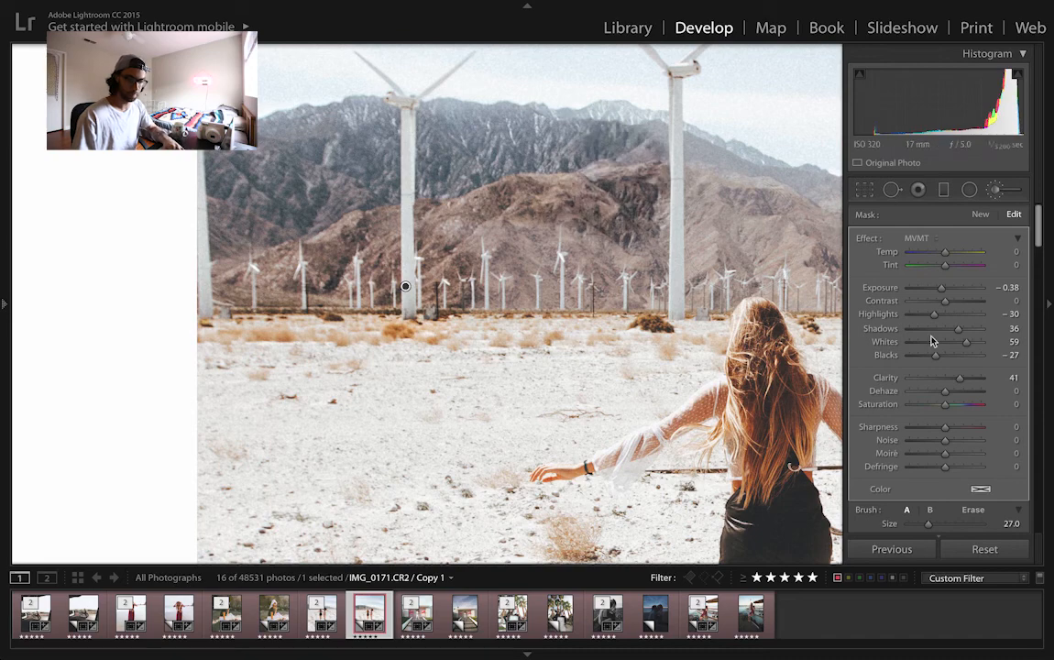
Switch the mountain brush effect to Clarity and try Clarity 59 with Highlights 53
left_click(928, 241)
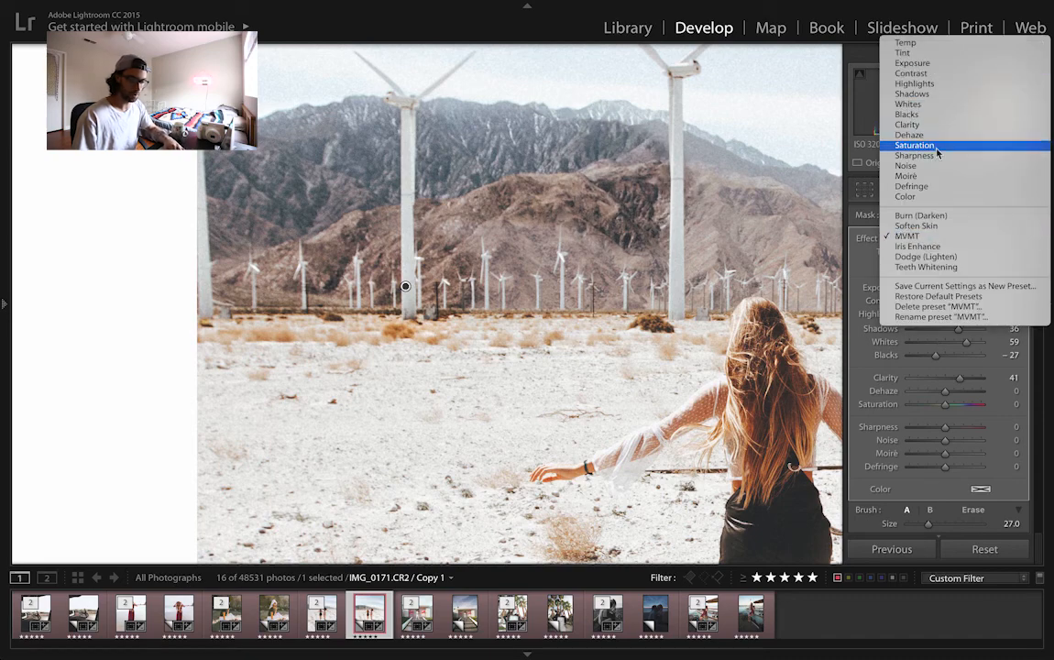
left_click(940, 125)
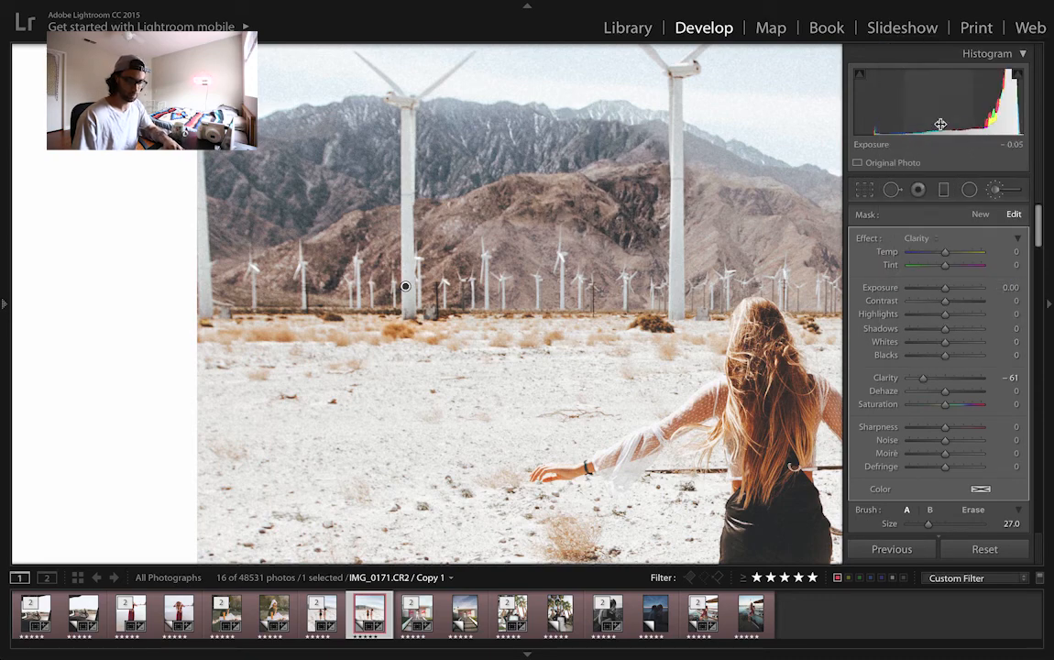
left_click_drag(921, 377, 966, 378)
left_click_drag(945, 314, 964, 316)
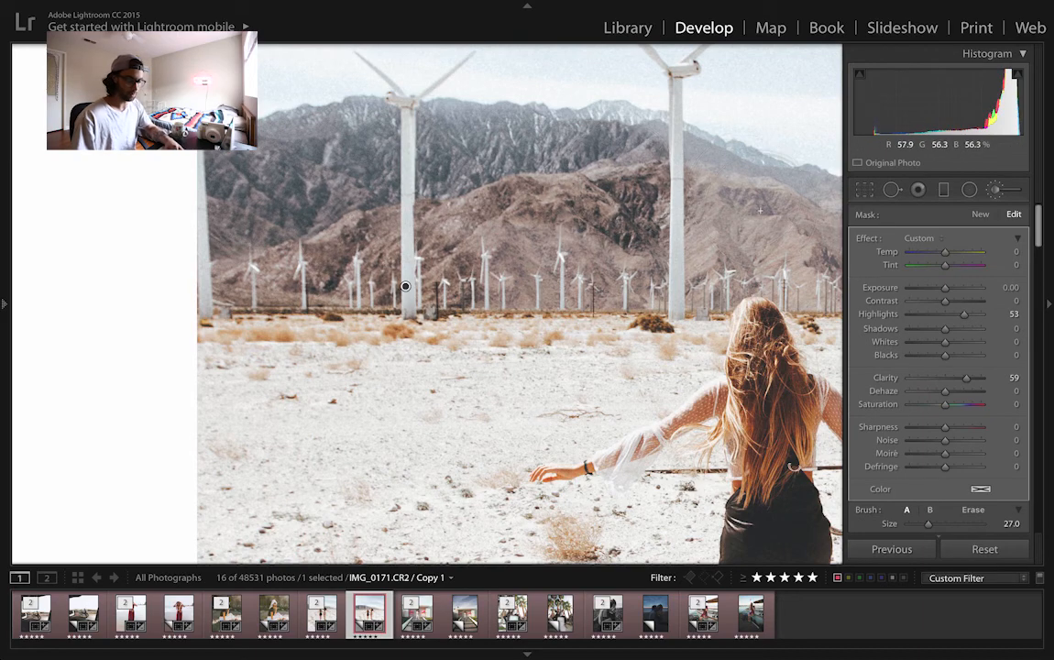
Extend the brush adjustment along the rest of the mountain range with a size 14 brush
left_click(607, 221)
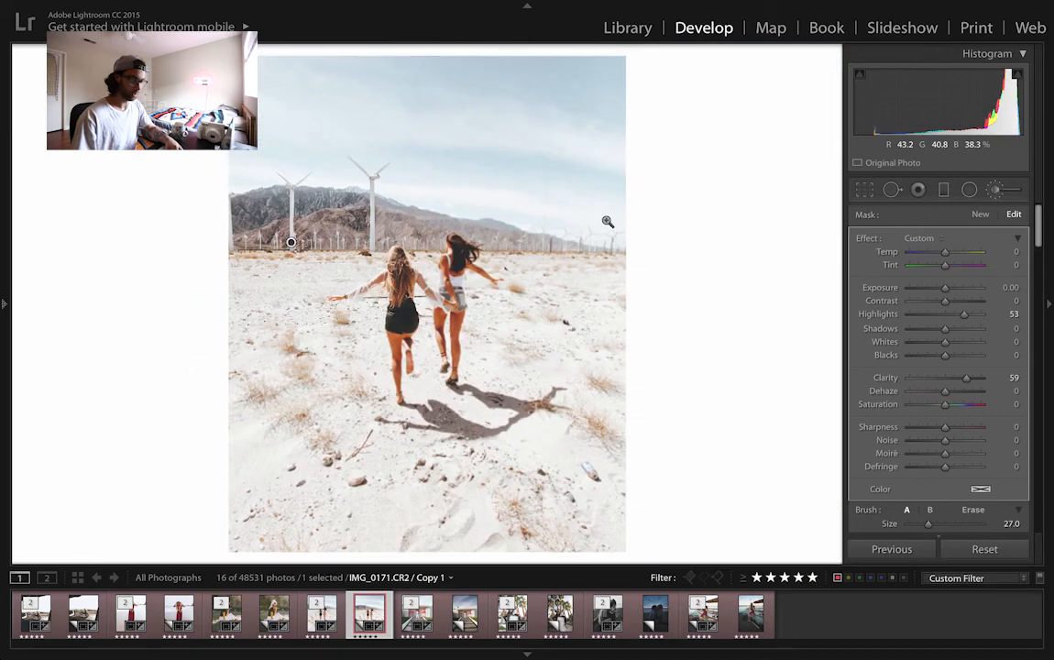
scroll(296, 207, "down", 5)
scroll(325, 229, "down", 1)
mouse_move(325, 229)
left_mouse_down()
mouse_move(478, 218)
mouse_move(595, 231)
left_mouse_up()
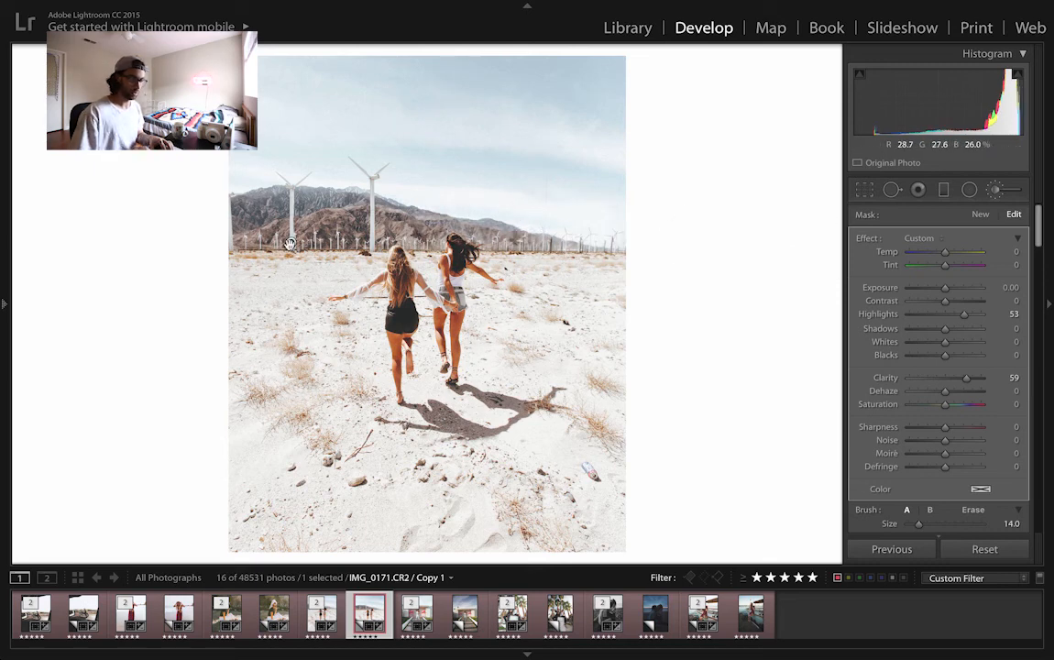
Compare the photo with and without the mountain brush adjustment, check its mask overlay and delete the adjustment
key("ctrl+z")
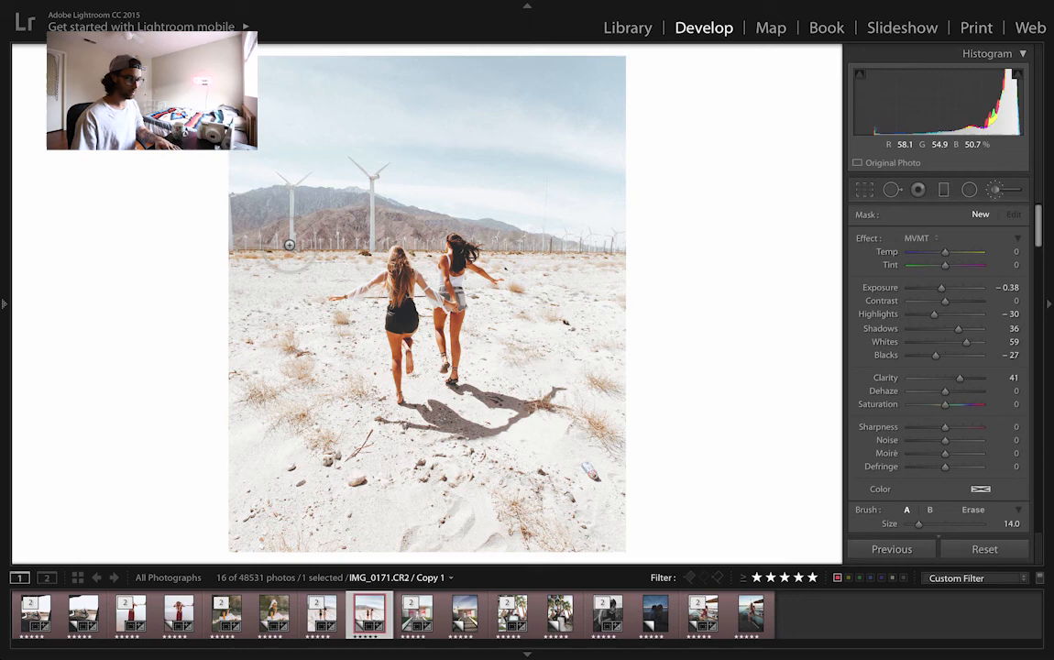
key("ctrl+z")
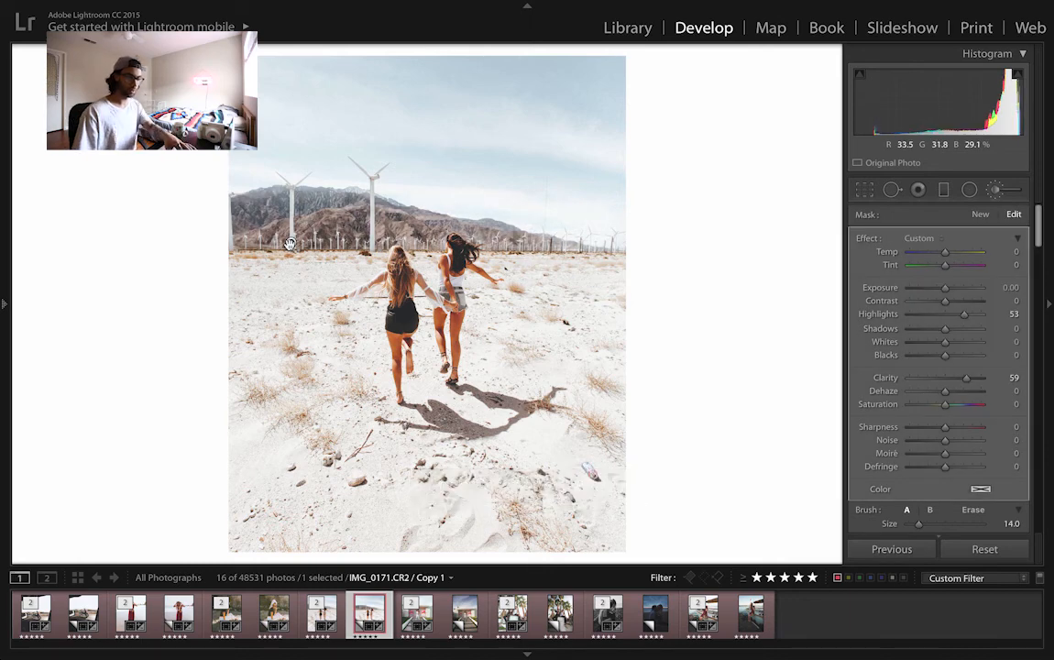
key("o")
key("o")
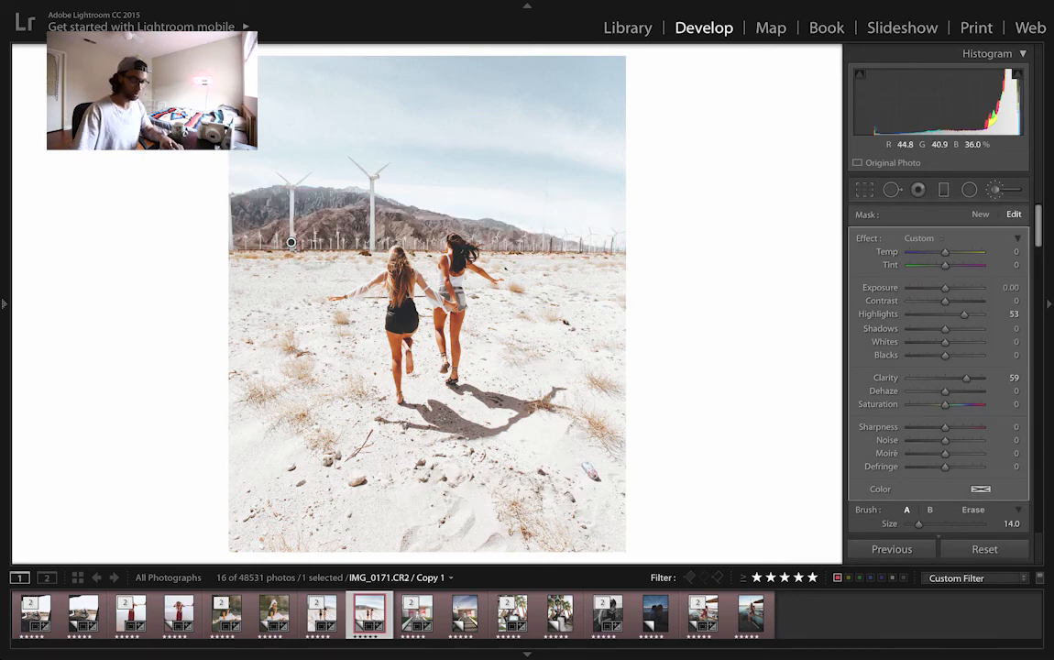
key("Delete")
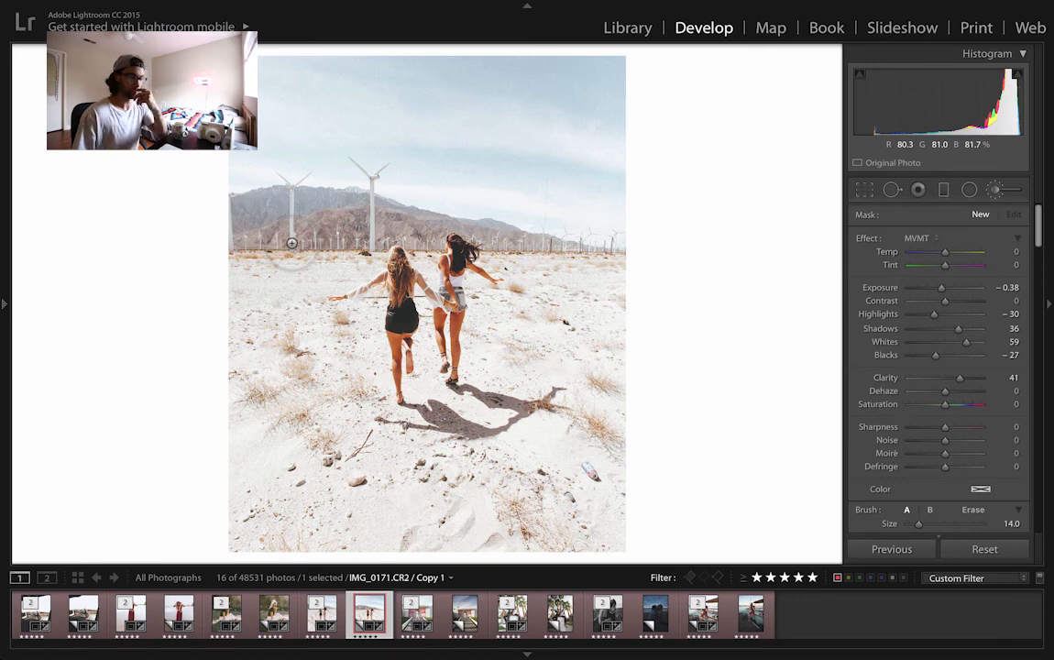
View the edited IMG_0595.CR2 house photo and move on to its unedited virtual copy
key("Right")
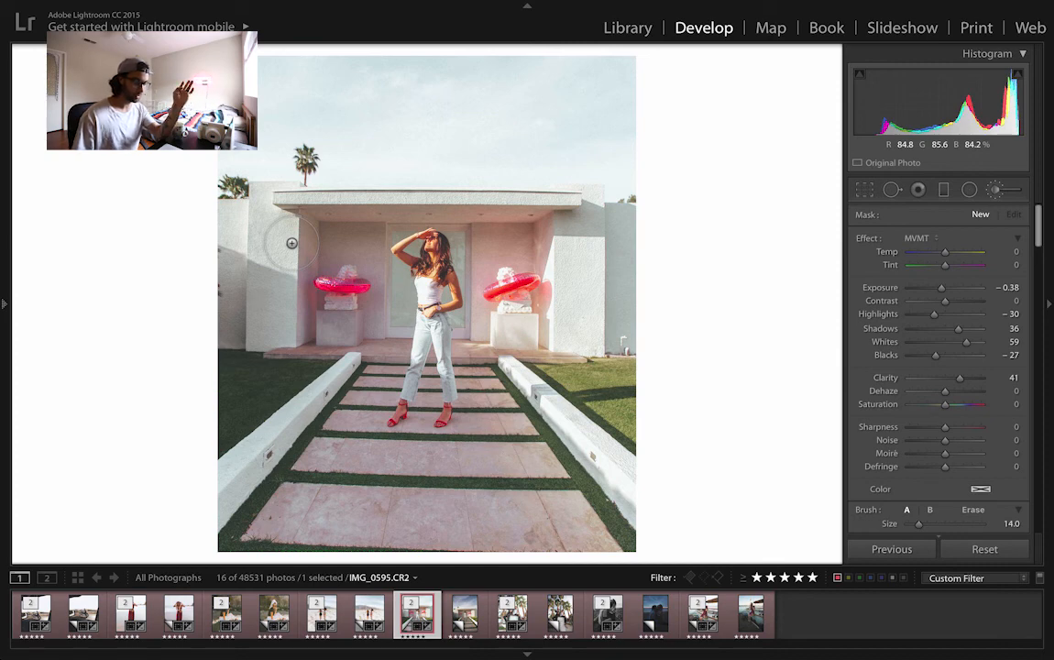
key("Right")
key("Left")
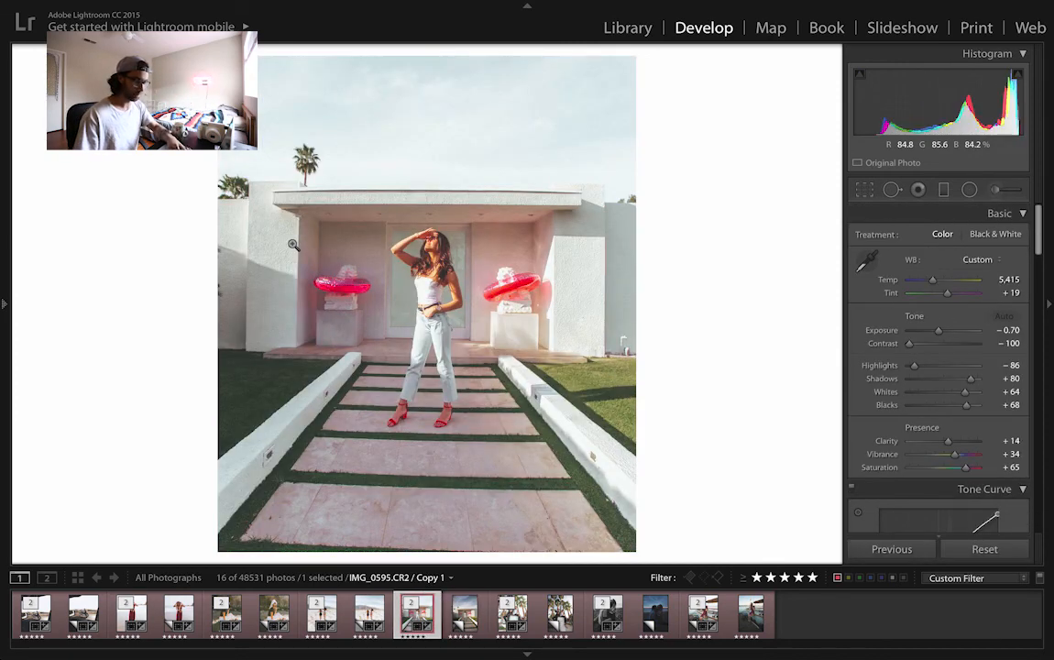
key("Right")
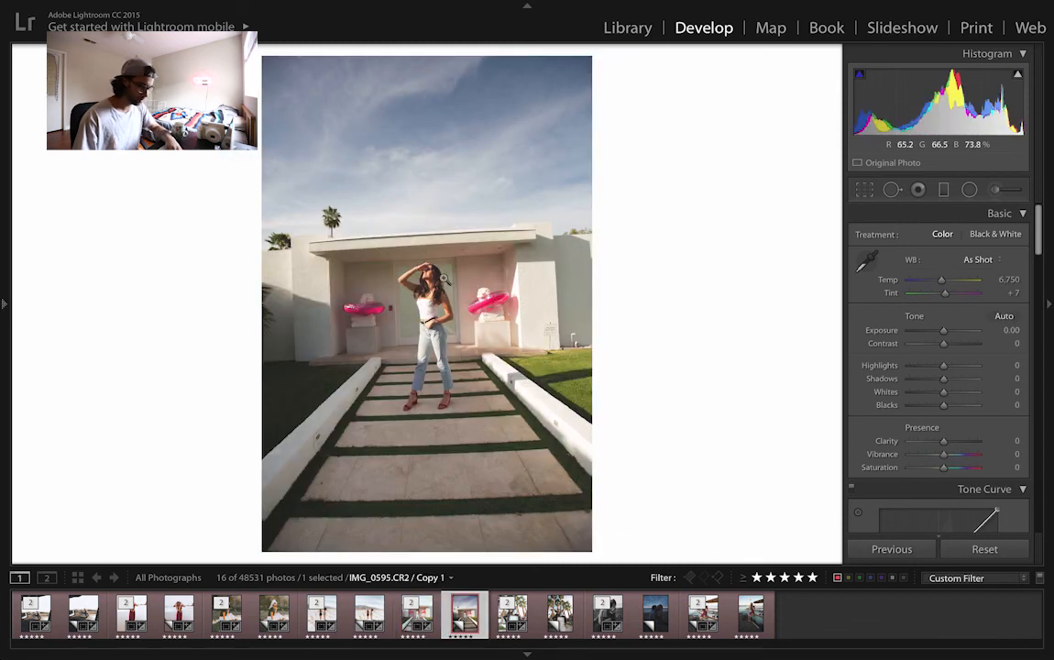
Straighten the photo so the house stands level and crop it to 4 x 5 / 8 x 10, reframing it lower on the walkway
key("r")
left_click_drag(236, 325, 213, 315)
left_click(978, 239)
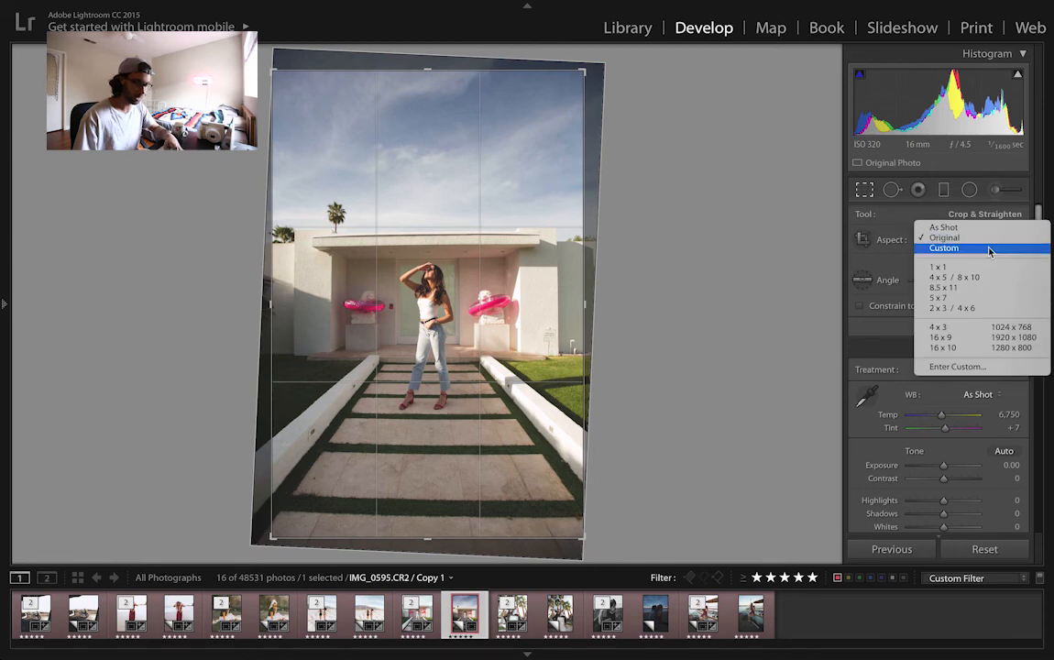
left_click(973, 280)
left_click_drag(465, 365, 465, 340)
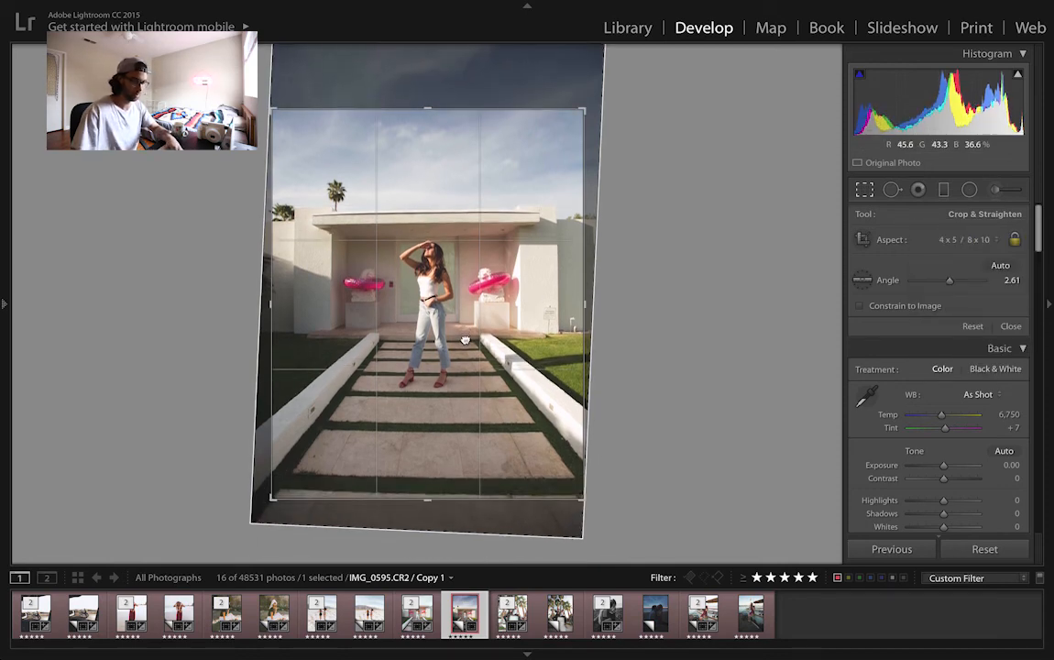
key("Return")
Compare the crop with the previously edited house photo and apply the ryanadodson 3 preset to the virtual copy
key("Left")
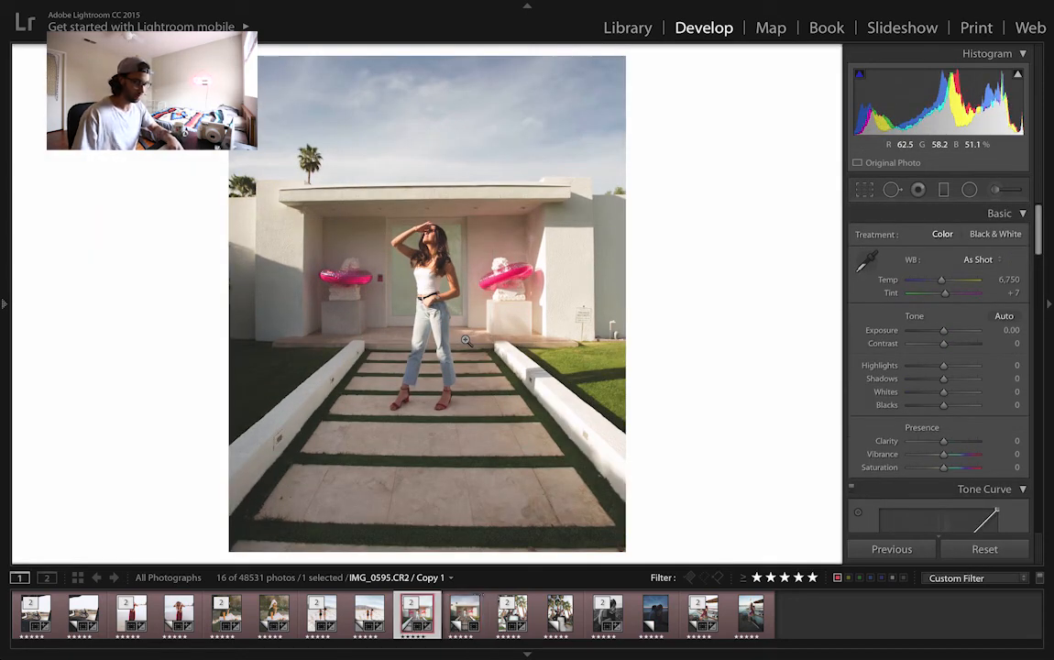
key("Right")
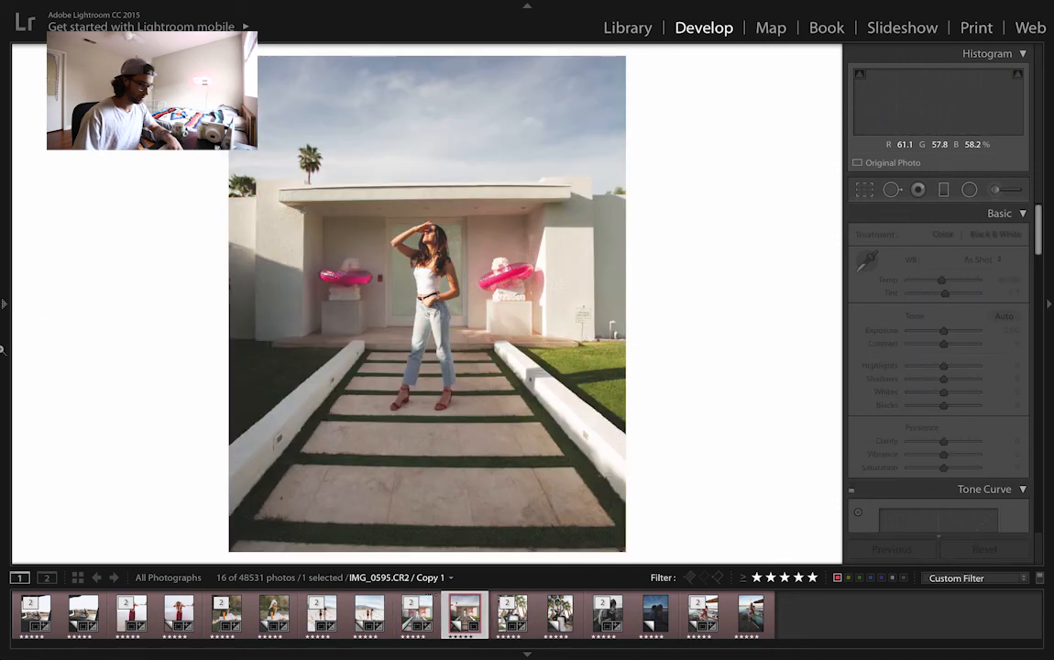
mouse_move(2, 322)
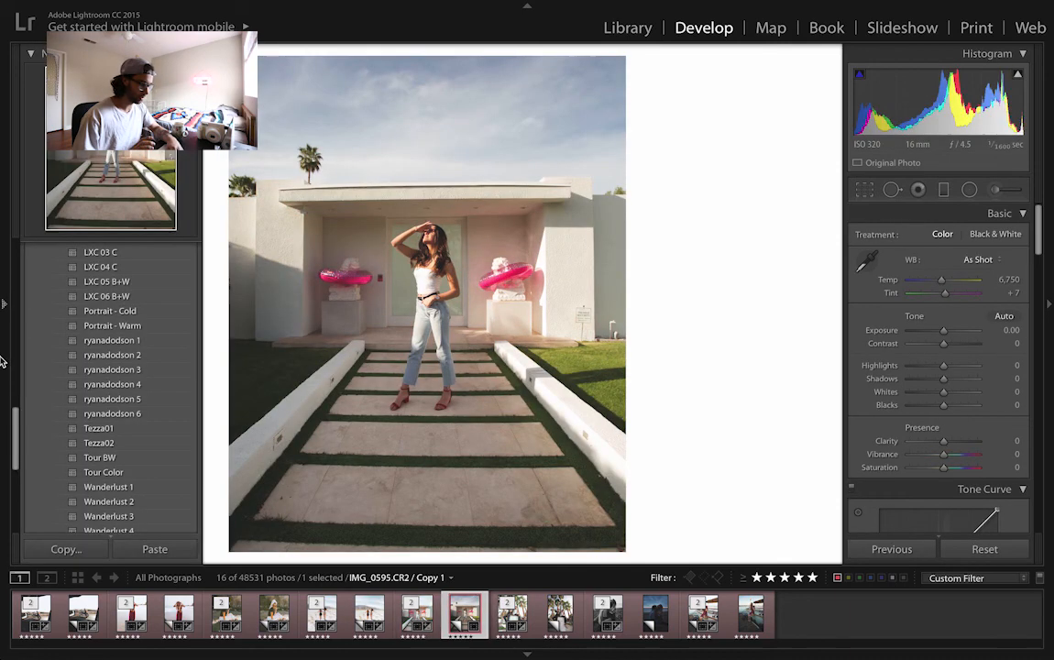
left_click(119, 371)
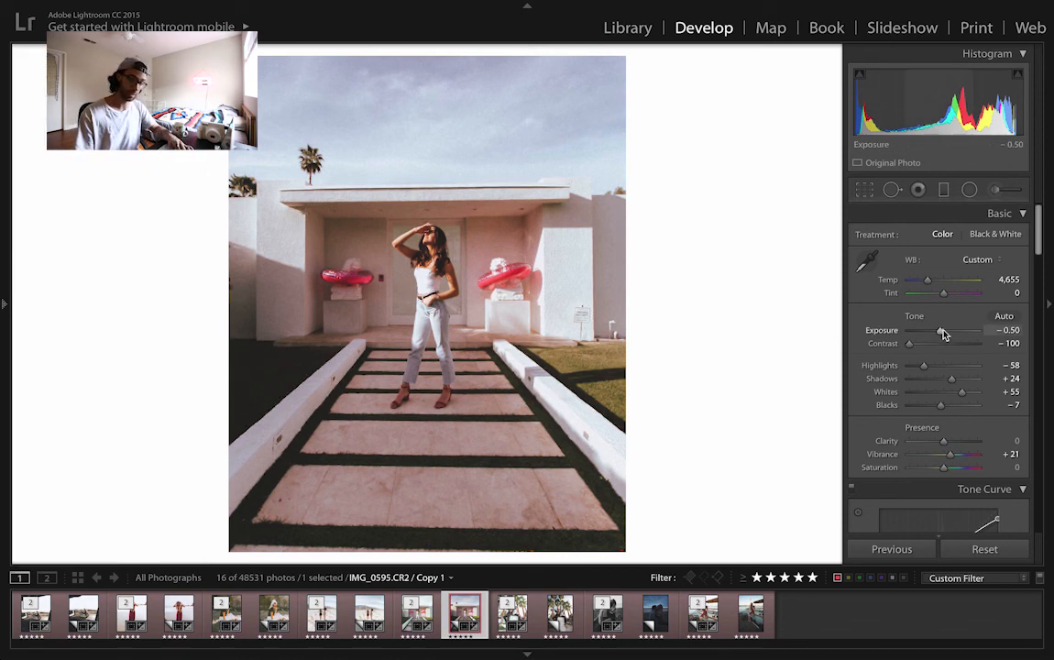
Set Exposure to +0.25 and Saturation to +64, checking the look against the previously edited version
left_click_drag(943, 333, 948, 334)
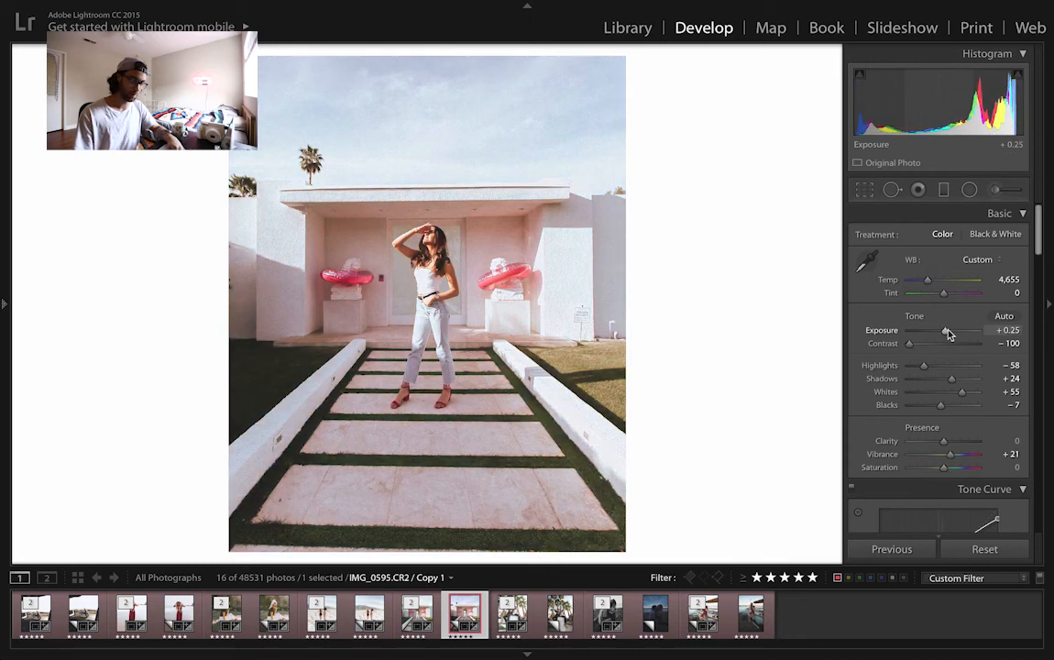
left_click_drag(954, 468, 966, 470)
key("Left")
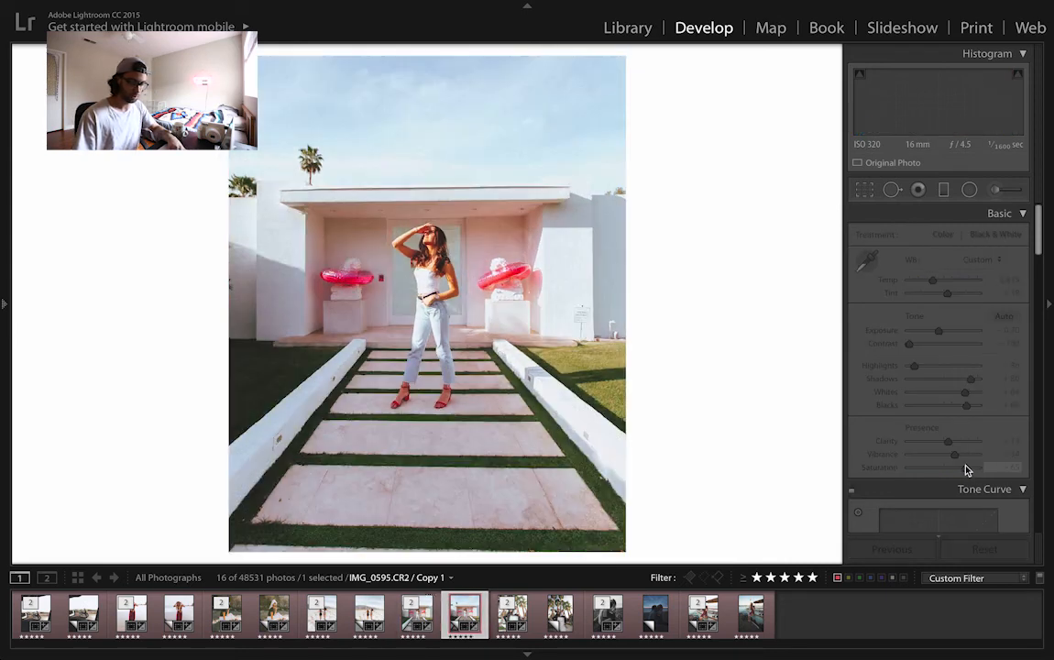
key("Right")
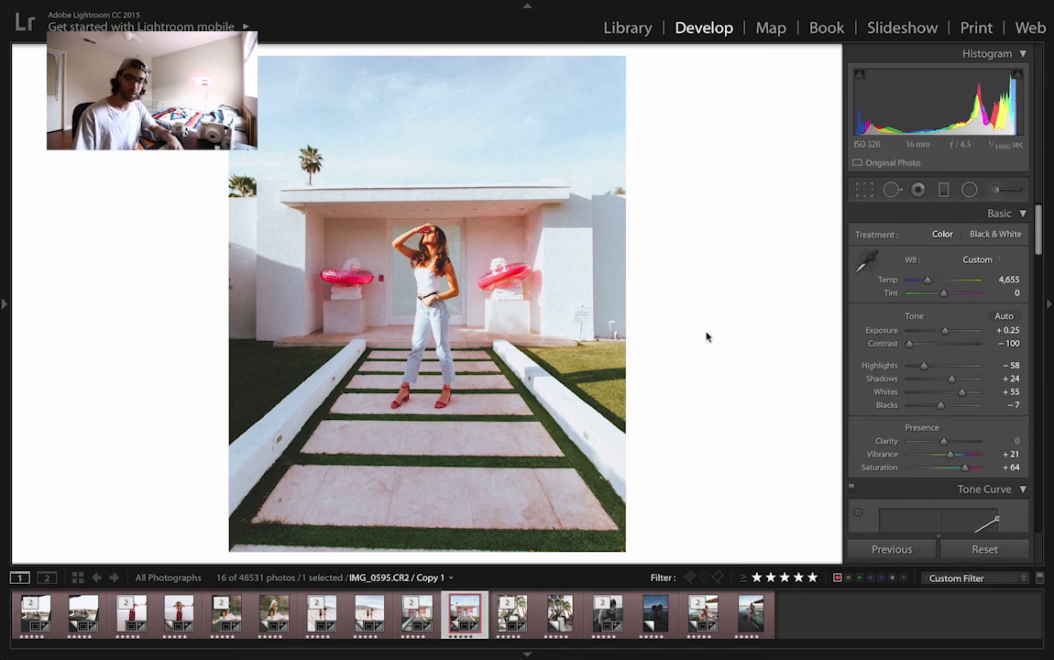
Set Blacks to +84 and Whites to +38 and compare the photo before and after the edits
left_click(964, 408)
left_click_drag(969, 408, 973, 409)
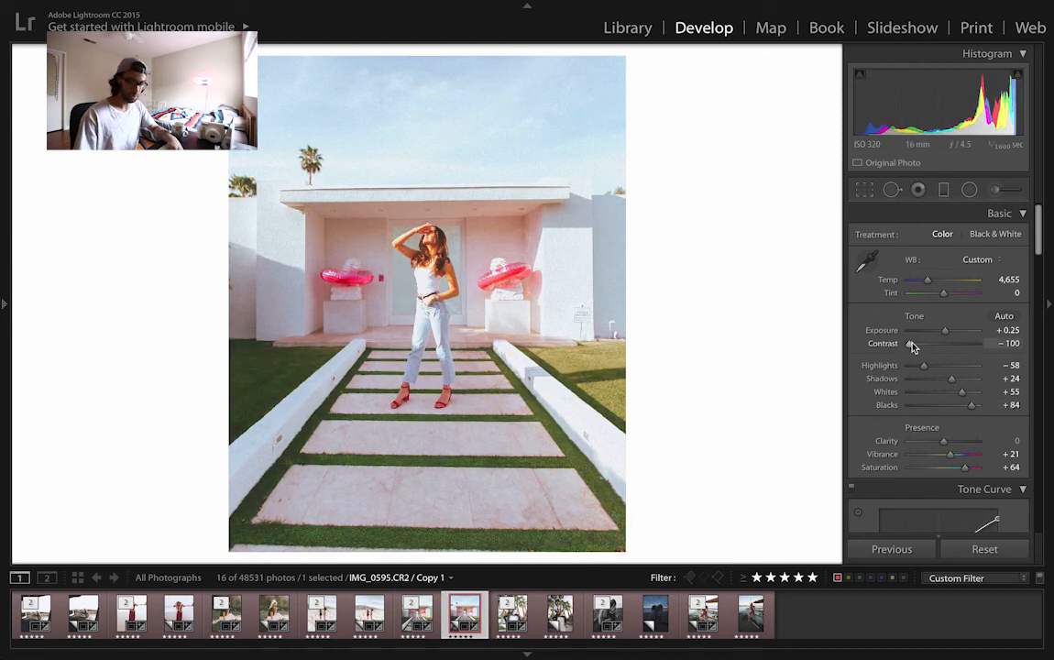
left_click_drag(960, 393, 956, 397)
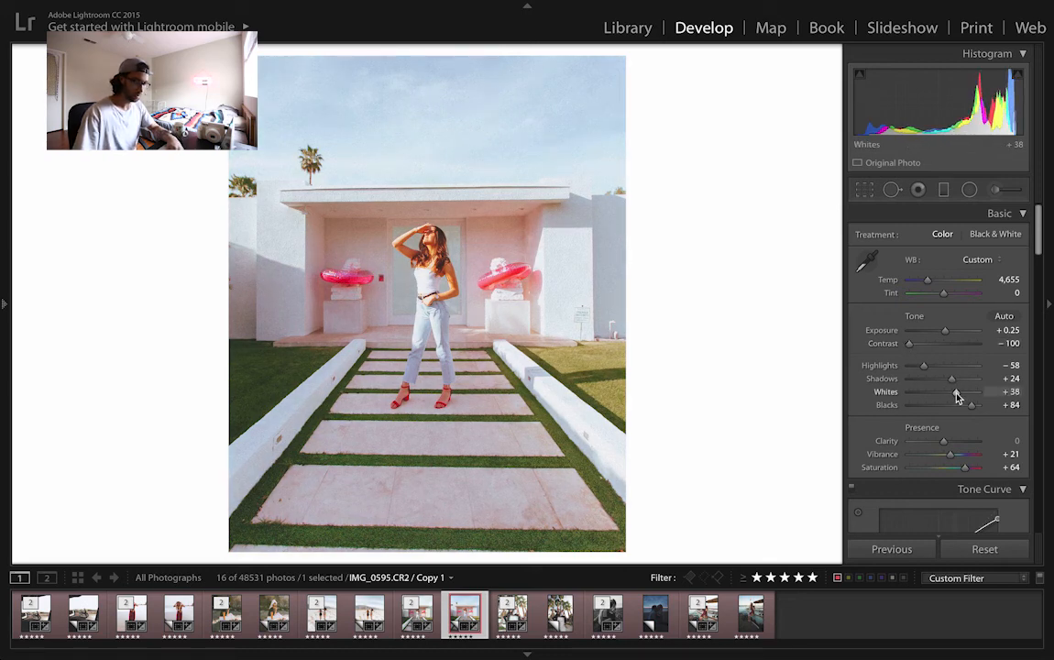
key("backslash")
key("backslash")
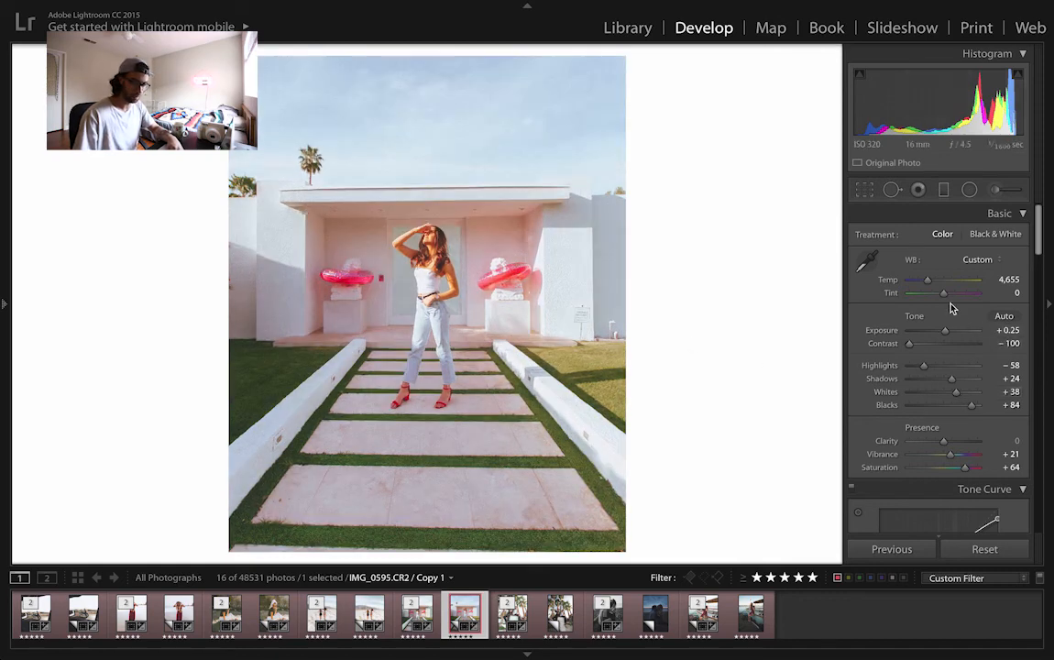
Set Tint to -7 and Temp to 4,620 and compare the colors with the previously edited version
left_click_drag(944, 293, 927, 283)
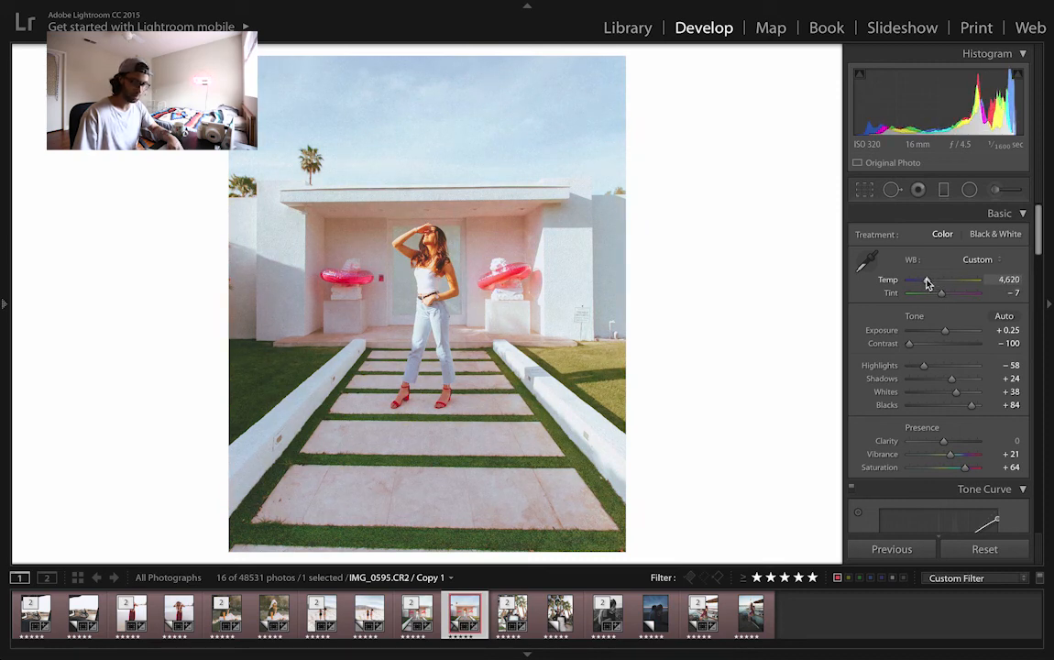
scroll(927, 280, "down", 5)
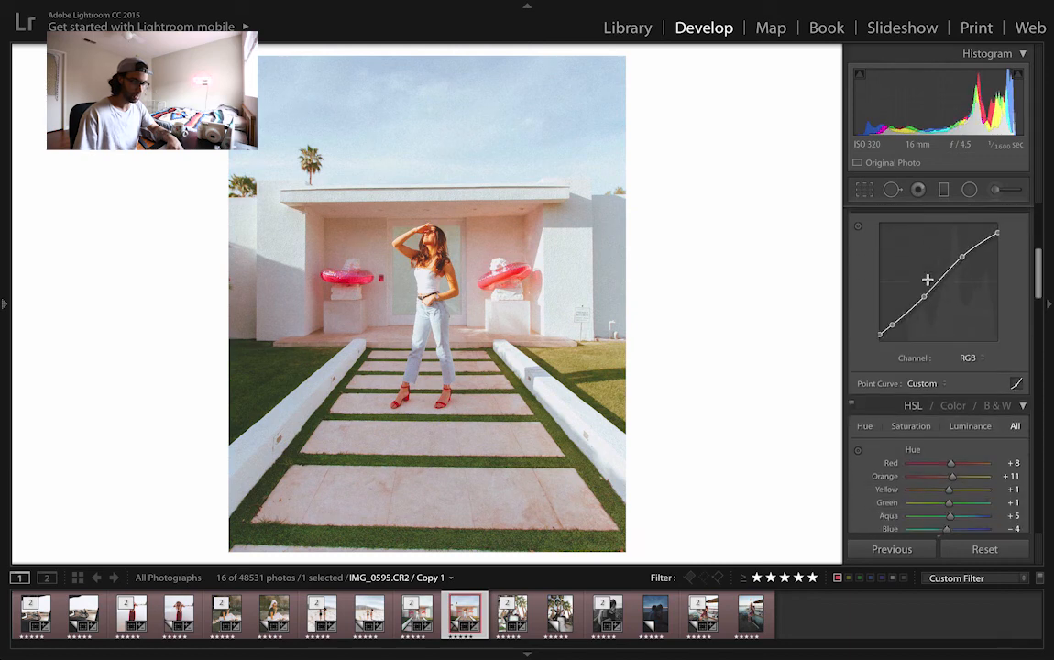
scroll(927, 279, "down", 1)
key("Left")
key("Right")
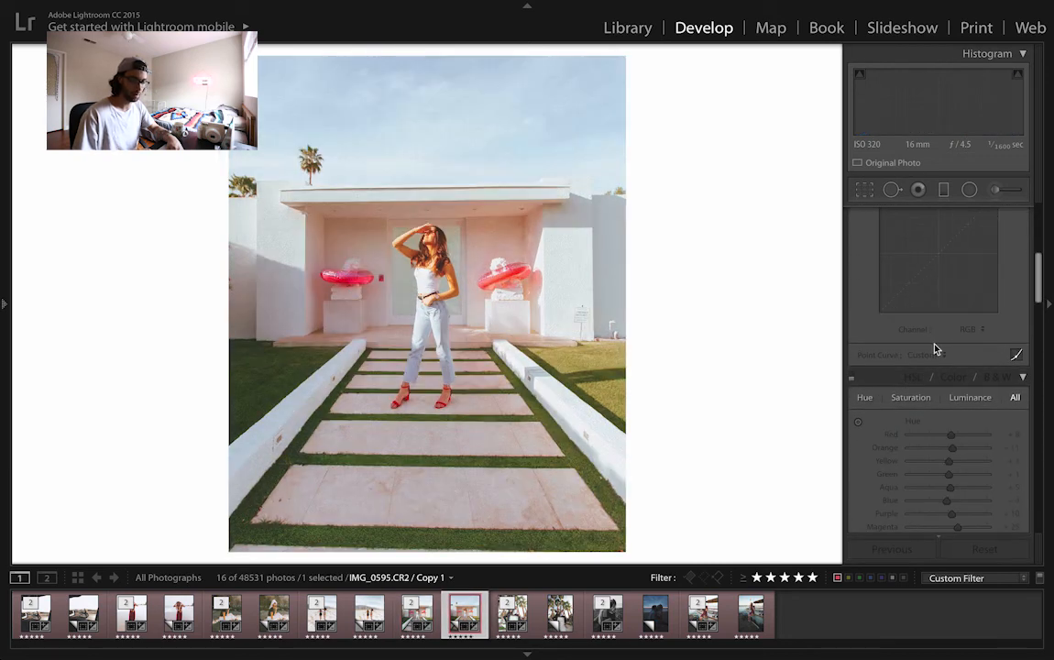
Set the HSL Blue saturation to -69 and the Blue luminance to +52
scroll(935, 348, "down", 3)
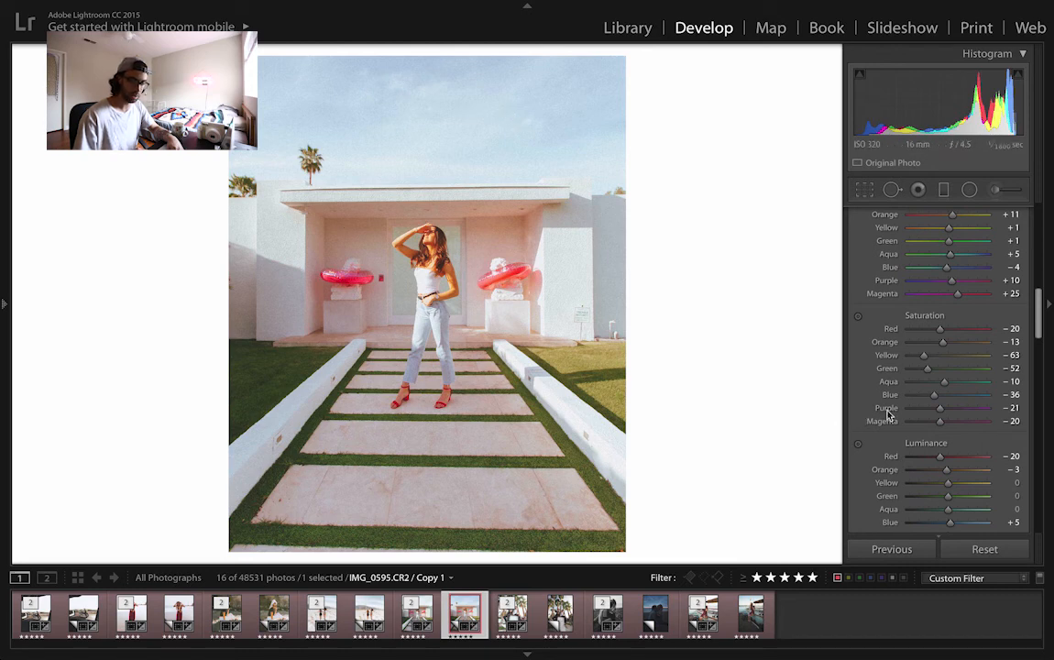
scroll(925, 374, "down", 1)
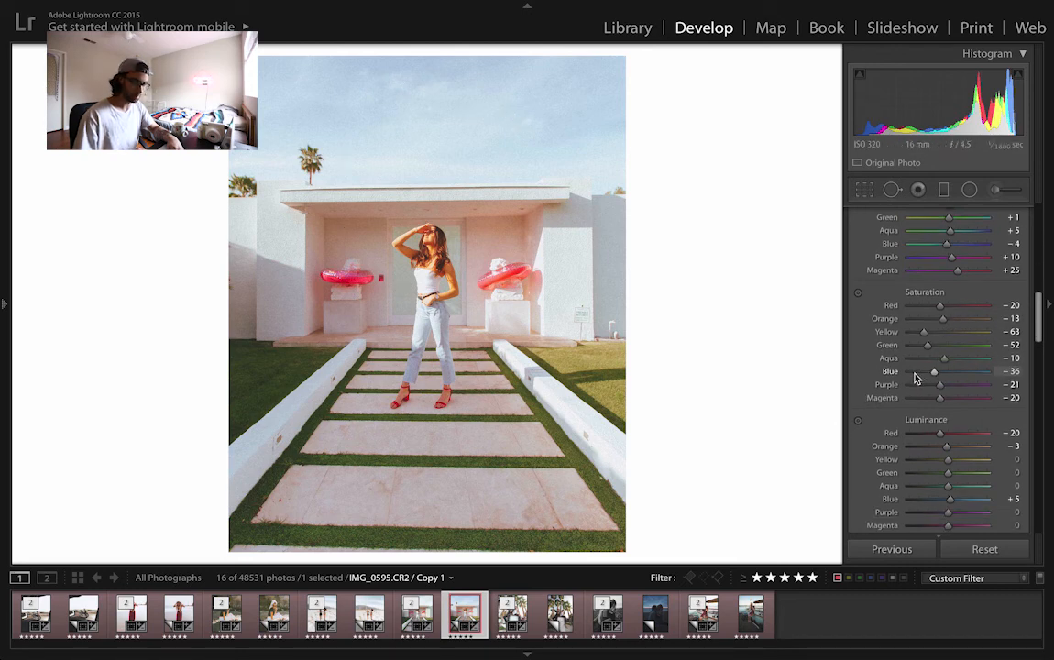
left_click(915, 372)
left_click_drag(915, 372, 921, 372)
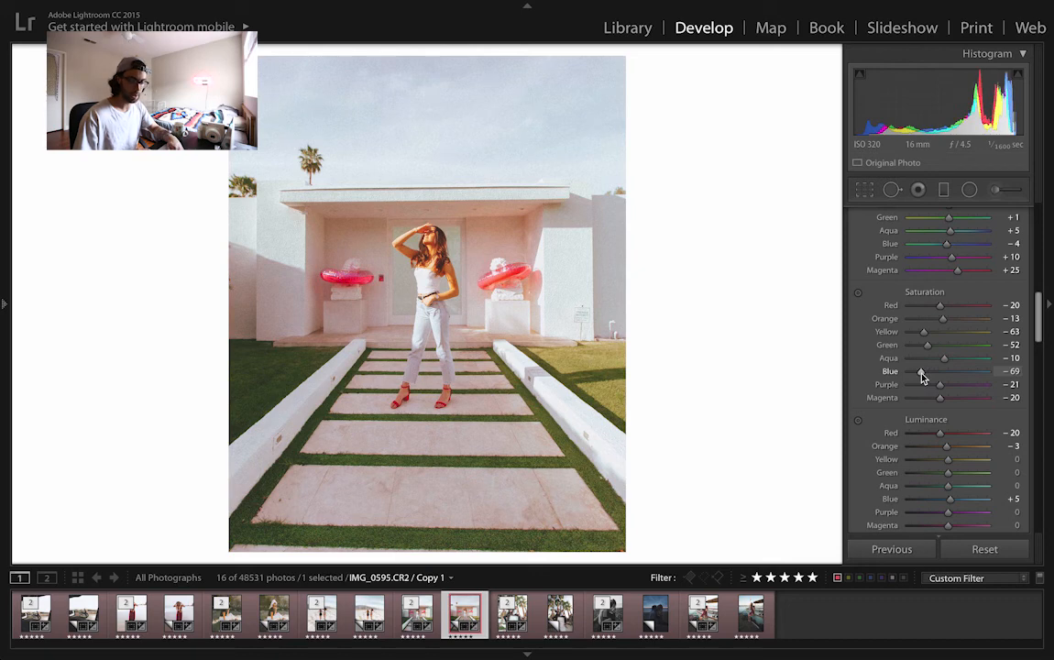
scroll(921, 378, "down", 5)
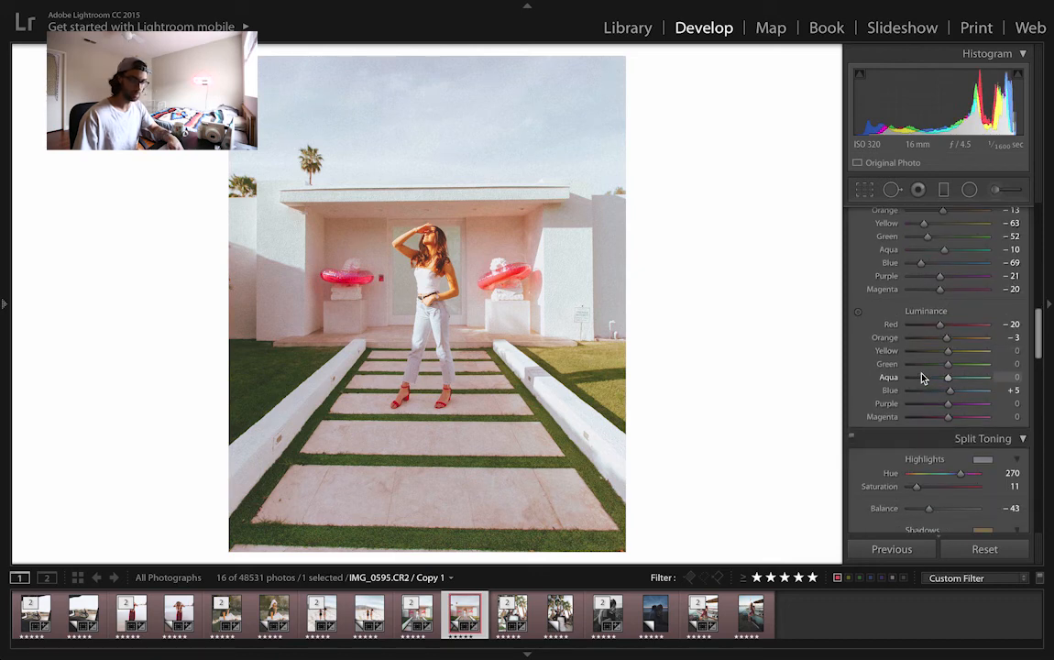
left_click(973, 391)
left_click_drag(973, 392, 967, 391)
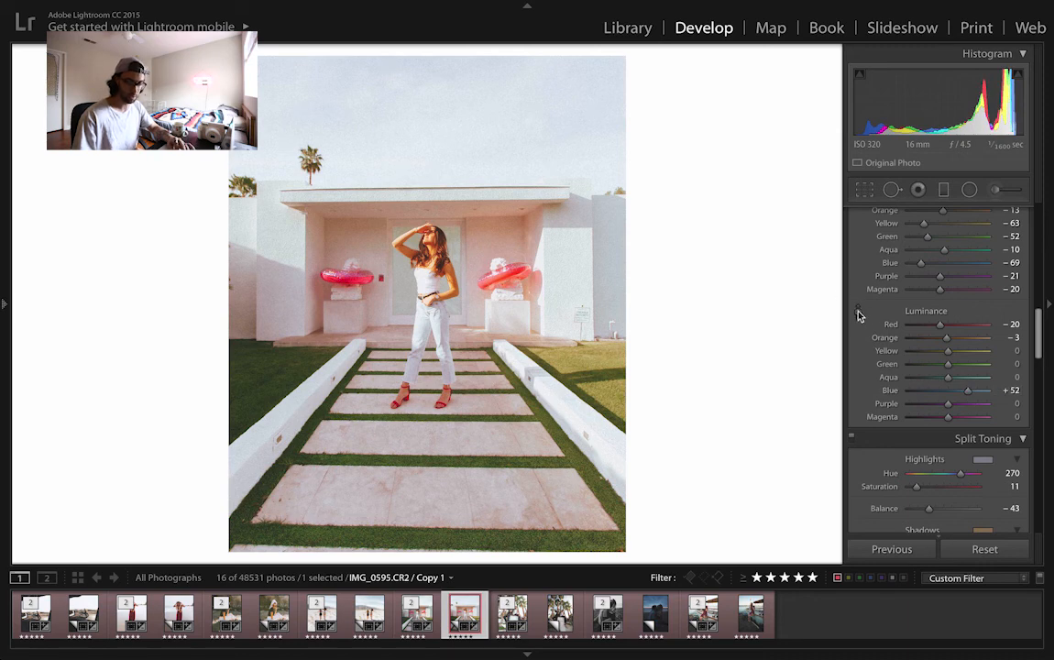
Adjust luminance directly on the sky and grass to reach Green -28, Aqua +14 and Blue +50
scroll(859, 315, "up", 3)
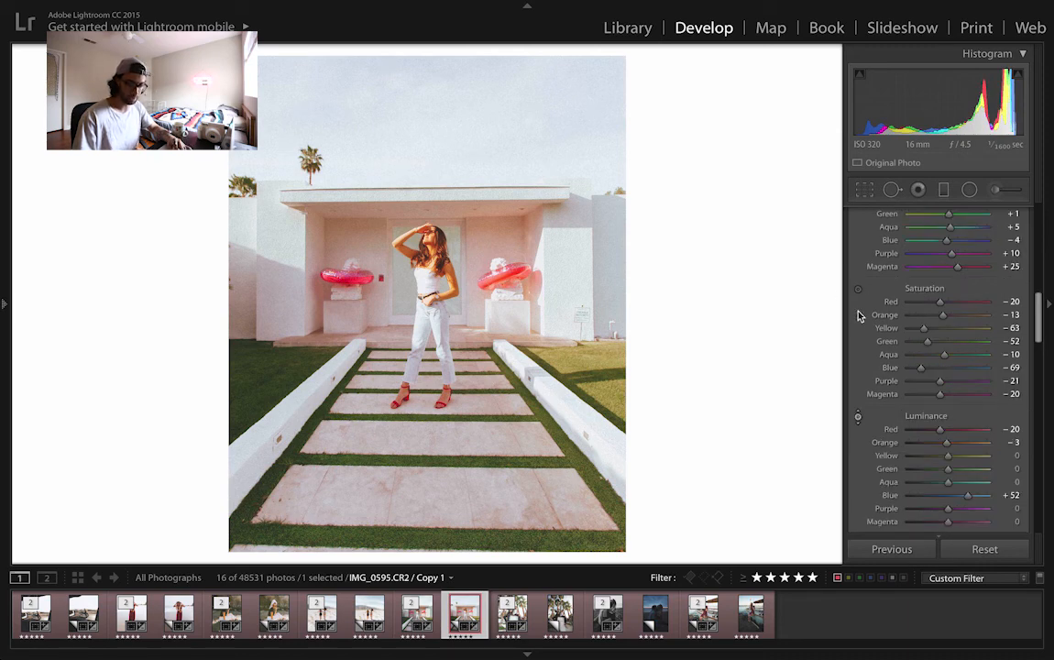
left_click(857, 417)
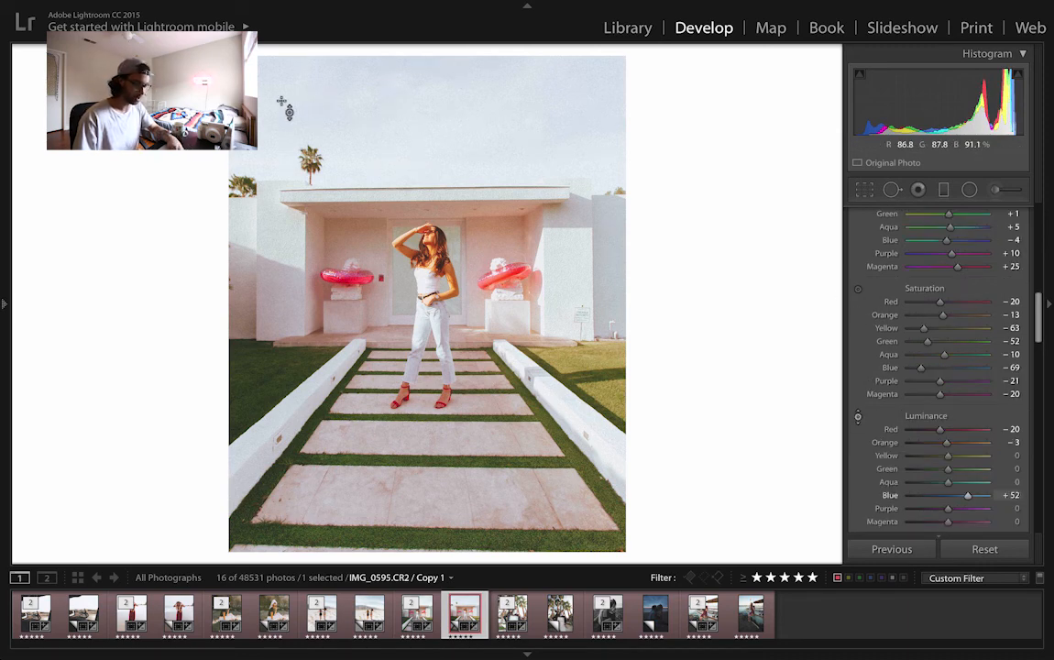
mouse_move(422, 128)
left_mouse_down()
mouse_move(422, 86)
mouse_move(422, 242)
mouse_move(422, 135)
left_mouse_up()
left_click_drag(276, 387, 277, 411)
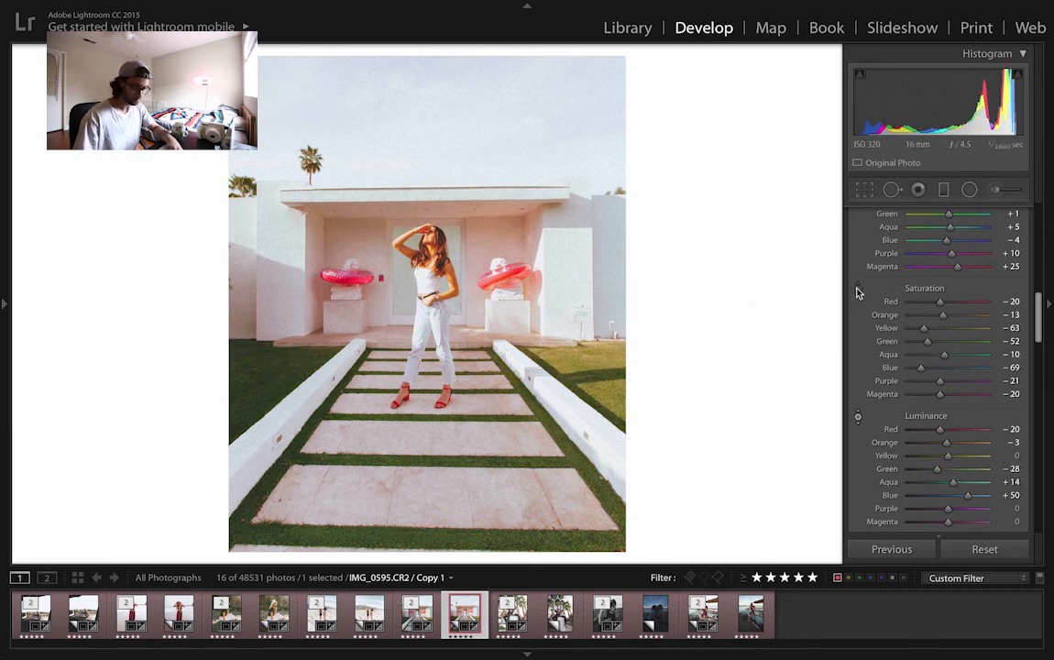
Fine-tune the white balance by setting Temp to 4,629
scroll(962, 337, "up", 5)
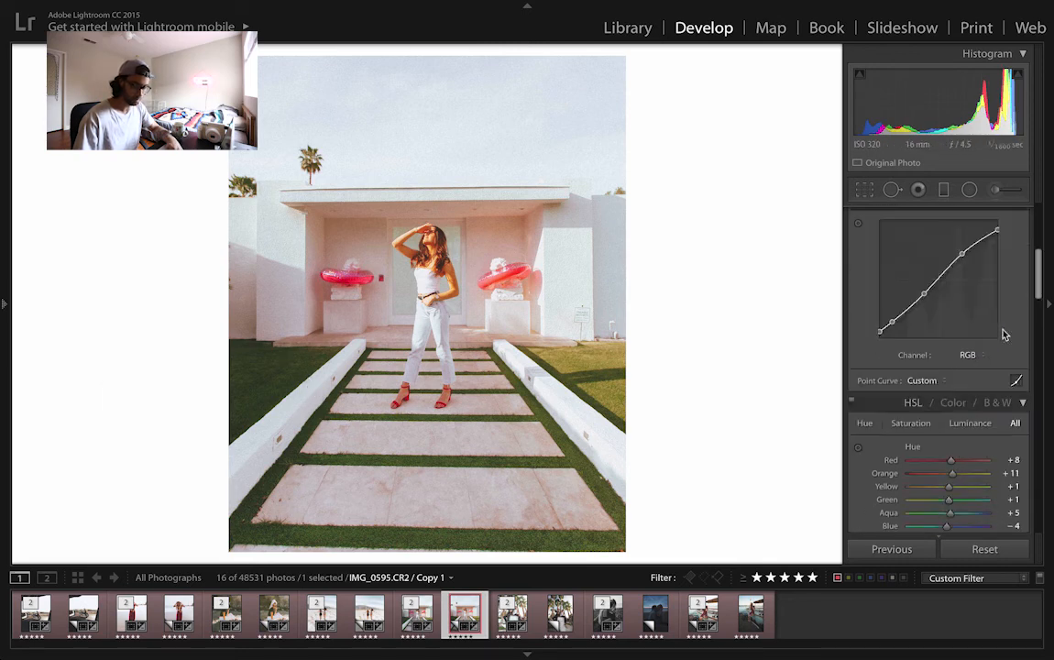
scroll(1003, 335, "up", 5)
left_click_drag(928, 284, 925, 284)
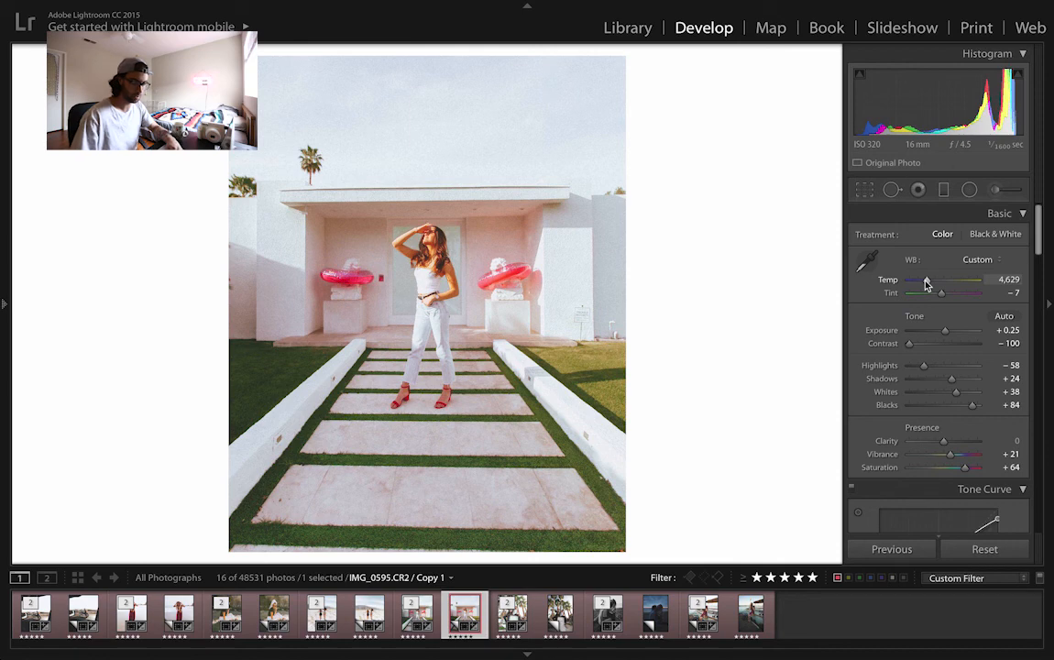
Refine the crop with a 2.81 angle and a frame shifted down to include more walkway, comparing it with the previously edited version
key("r")
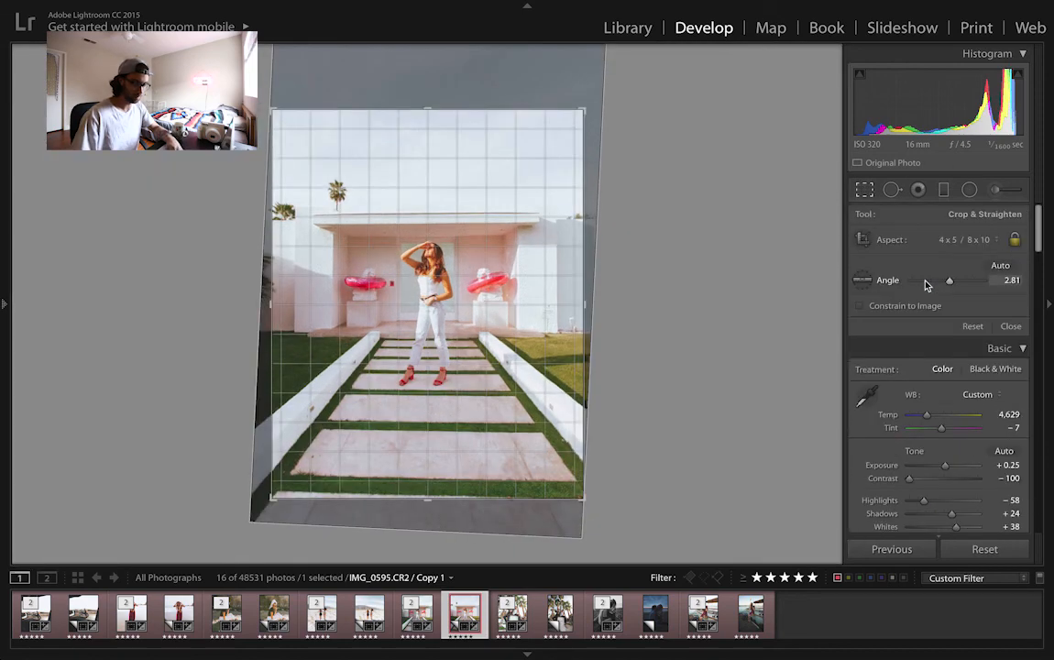
key("Return")
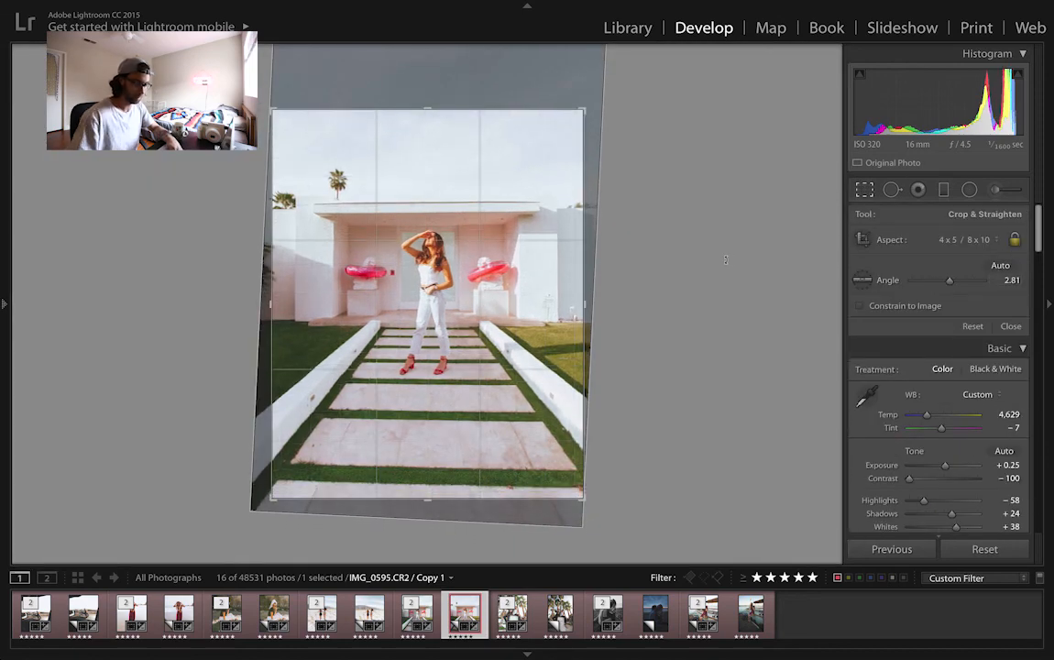
key("Left")
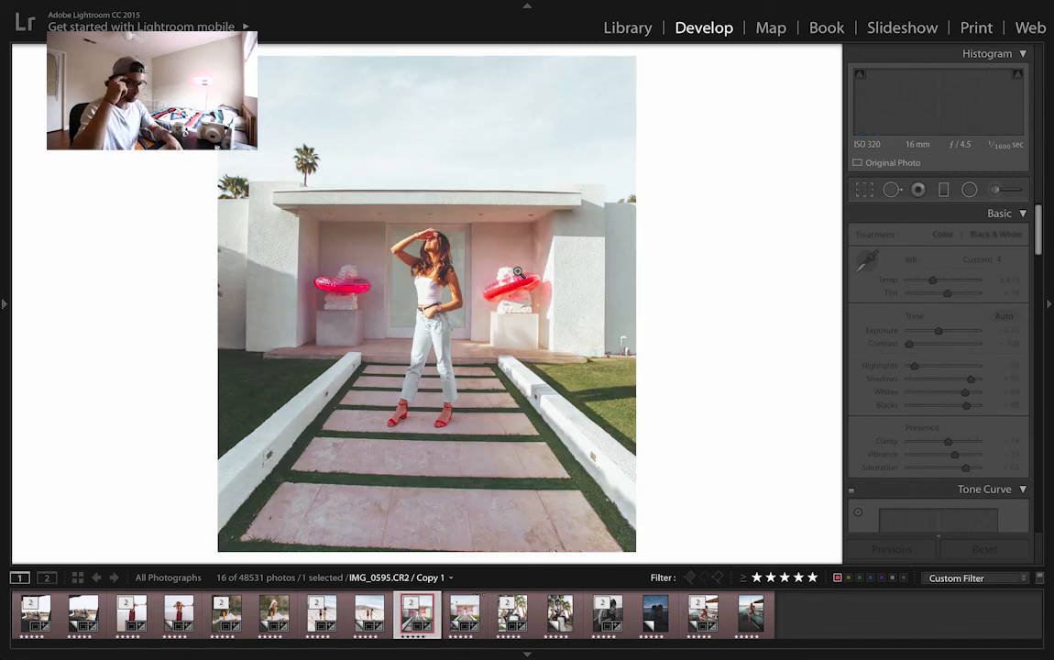
key("Right")
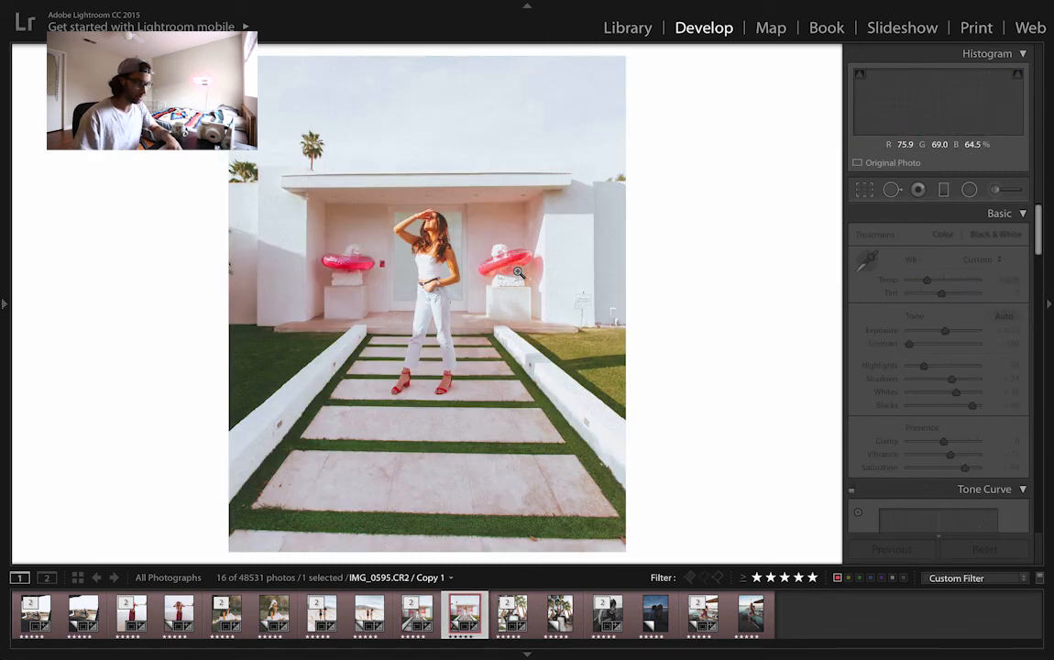
Remove the red intercom box from the wall beside the door with a size 63 Heal spot at 100 opacity
left_click(379, 264)
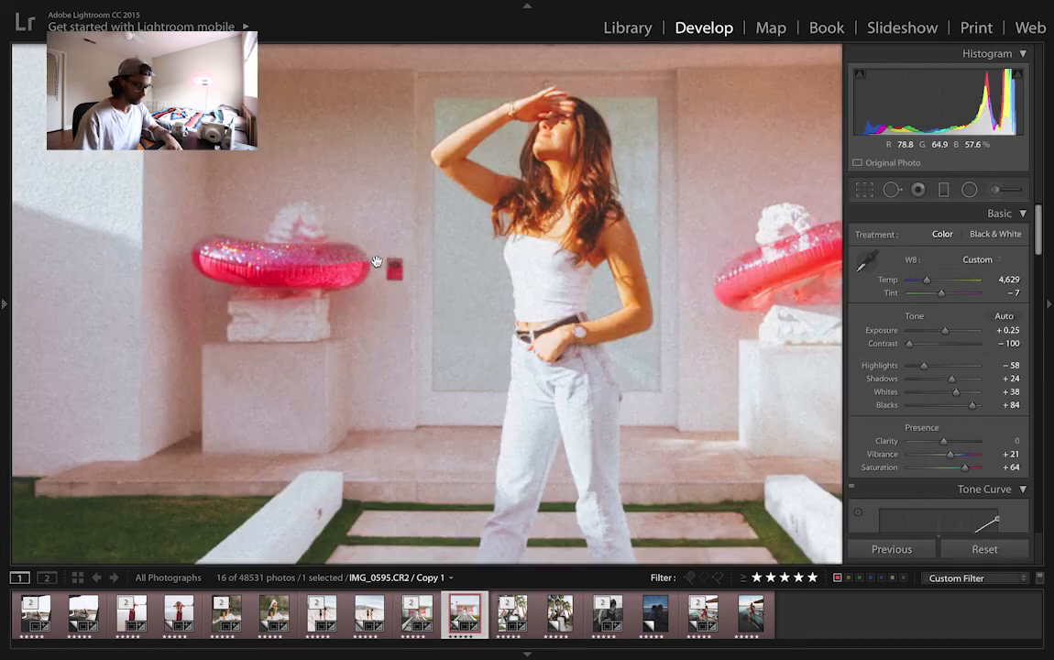
left_click(412, 275)
left_click_drag(329, 263, 557, 289)
key("q")
scroll(355, 233, "down", 5)
scroll(355, 234, "down", 5)
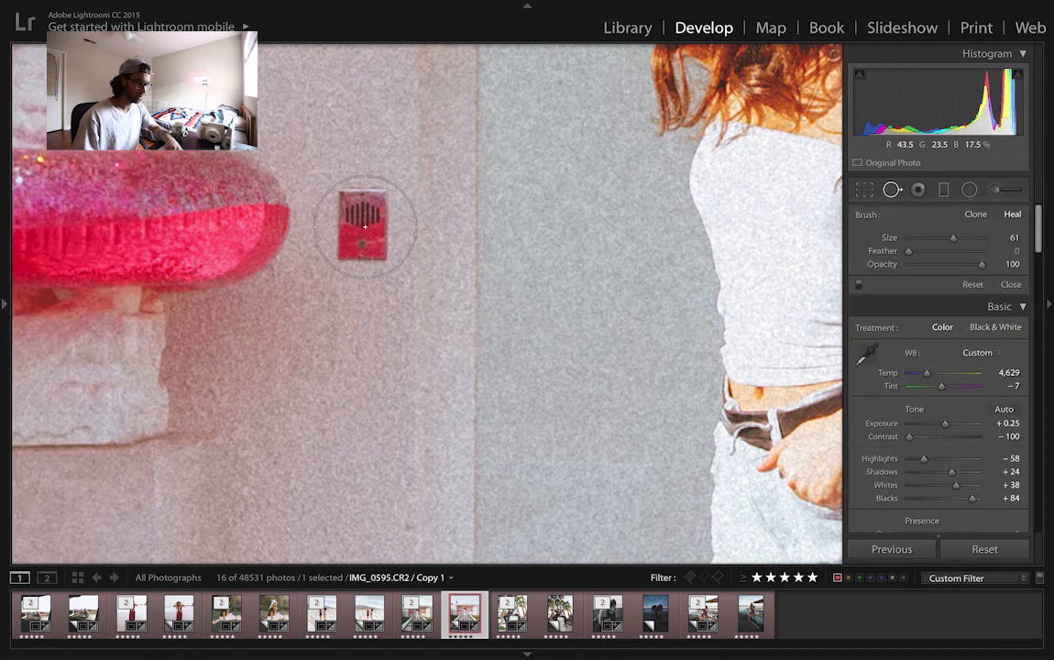
left_click(364, 226)
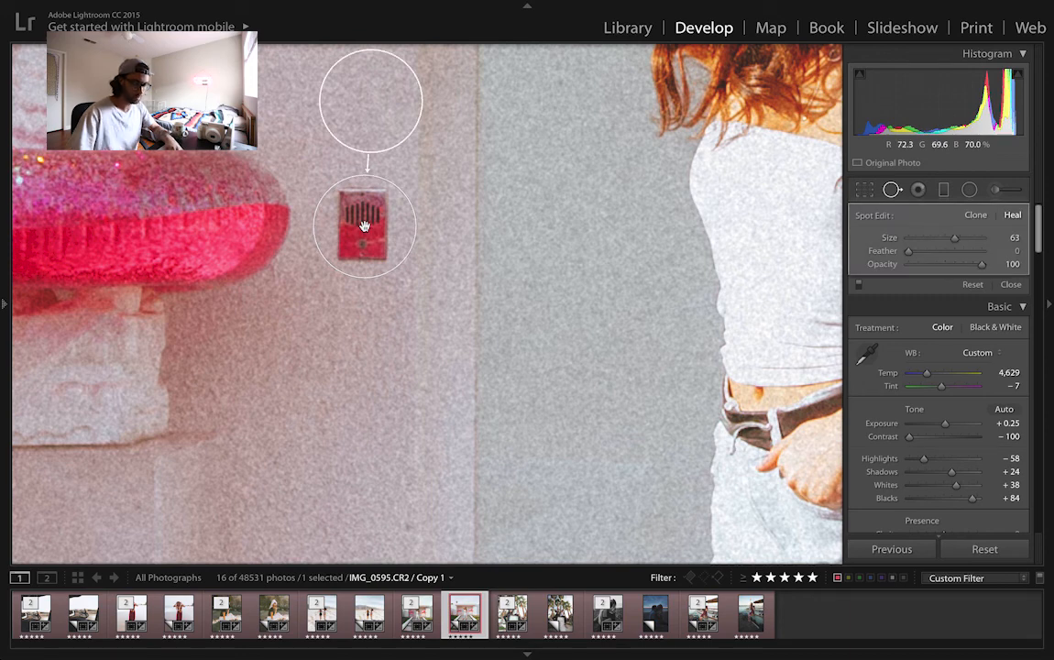
key("Delete")
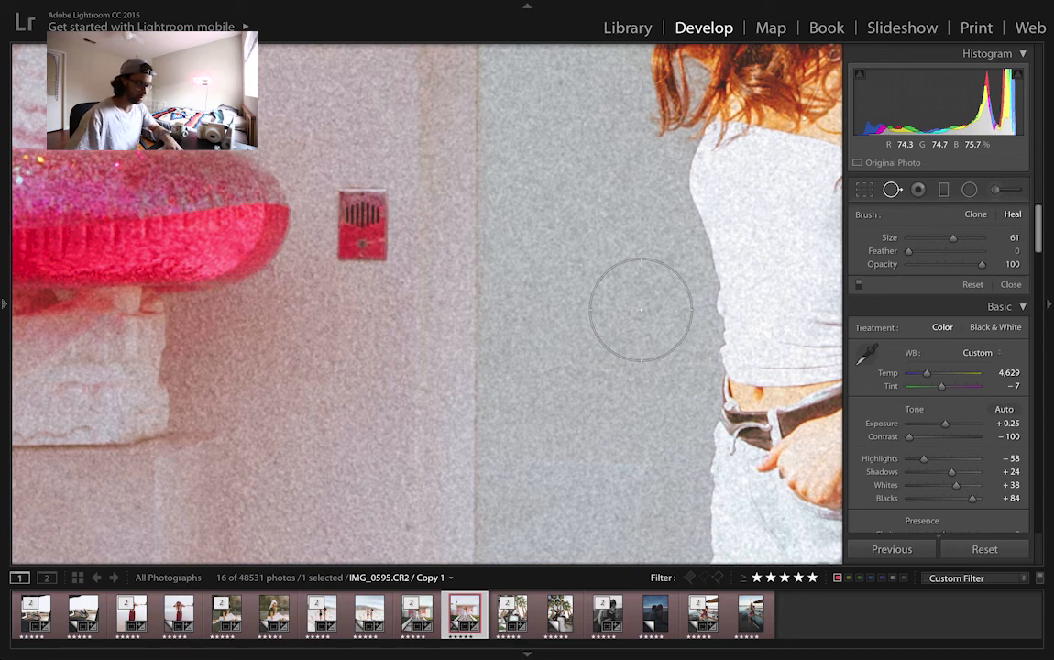
left_click(363, 225)
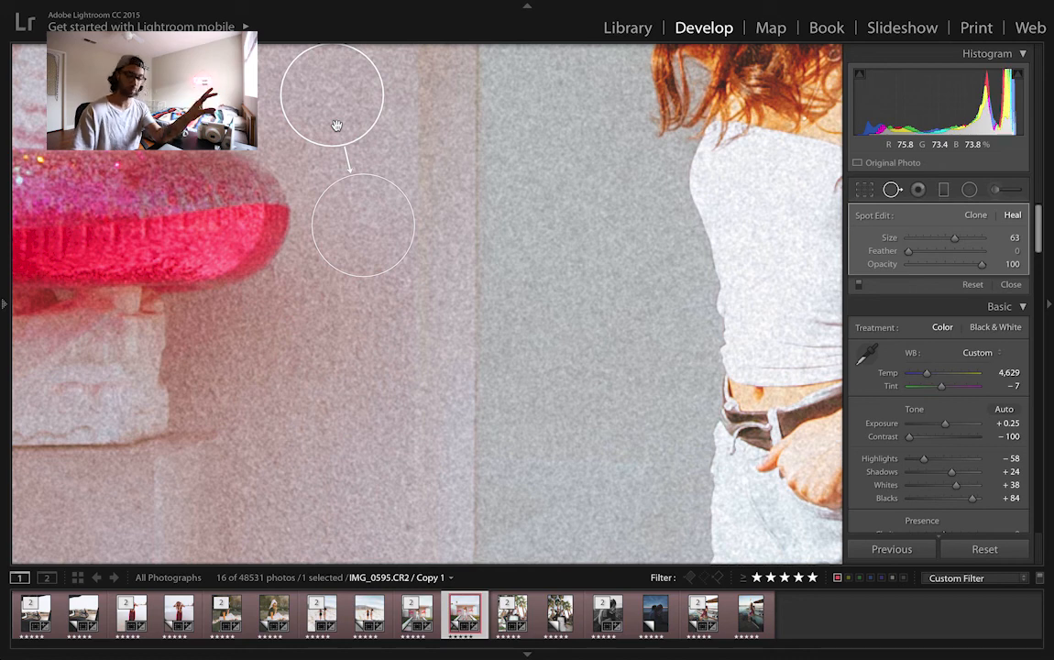
key("Return")
Paint over the Premier Security sign and its post in front of the white wall with a size 61 Heal stroke at 100 opacity
key("space")
mouse_move(536, 307)
left_mouse_down()
mouse_move(310, 169)
mouse_move(158, 91)
left_mouse_up()
mouse_move(760, 394)
left_mouse_down()
mouse_move(304, 200)
mouse_move(42, 166)
left_mouse_up()
left_click_drag(539, 271, 174, 285)
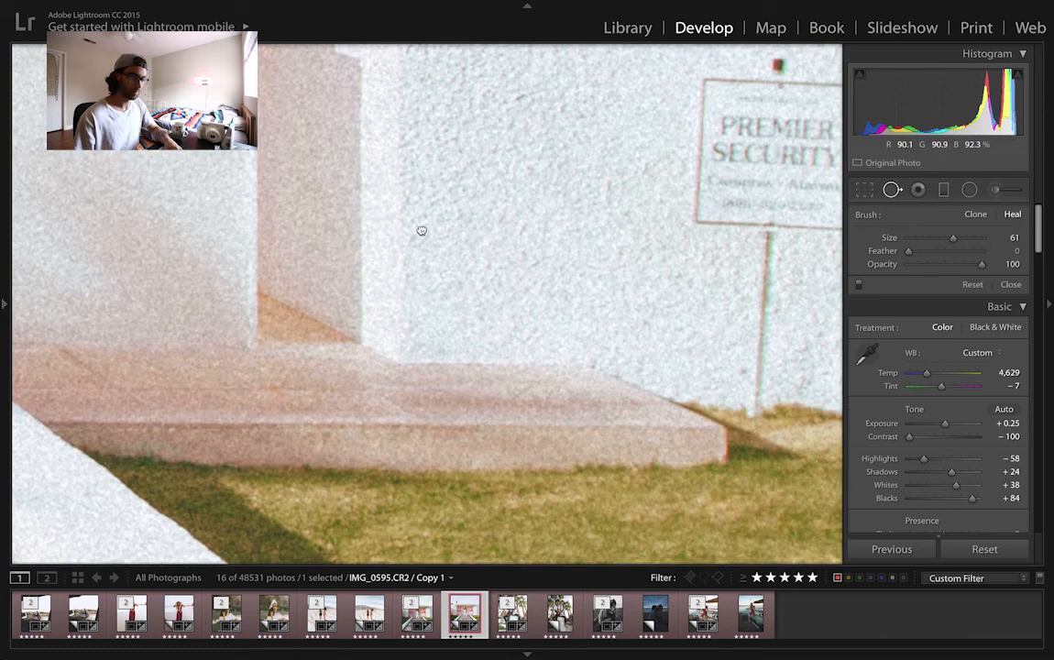
left_click_drag(421, 229, 238, 243)
key("space")
left_click_drag(516, 158, 503, 199)
key("super+minus")
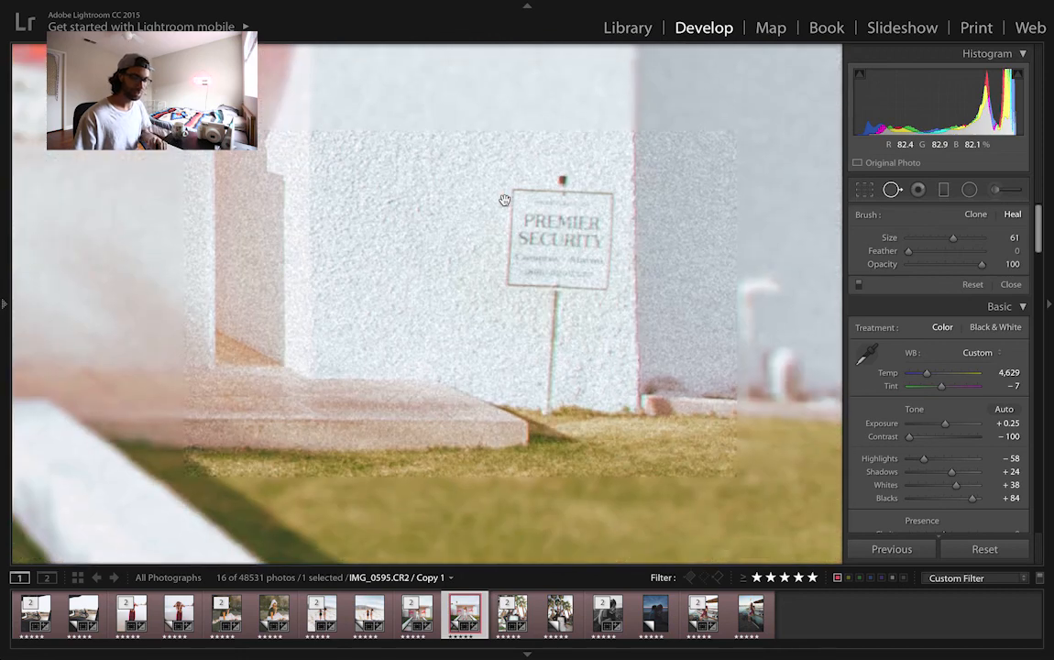
mouse_move(527, 197)
left_mouse_down()
mouse_move(593, 199)
mouse_move(584, 283)
mouse_move(523, 257)
mouse_move(517, 232)
mouse_move(559, 285)
mouse_move(570, 324)
mouse_move(555, 363)
mouse_move(538, 373)
mouse_move(562, 371)
mouse_move(533, 373)
left_mouse_up()
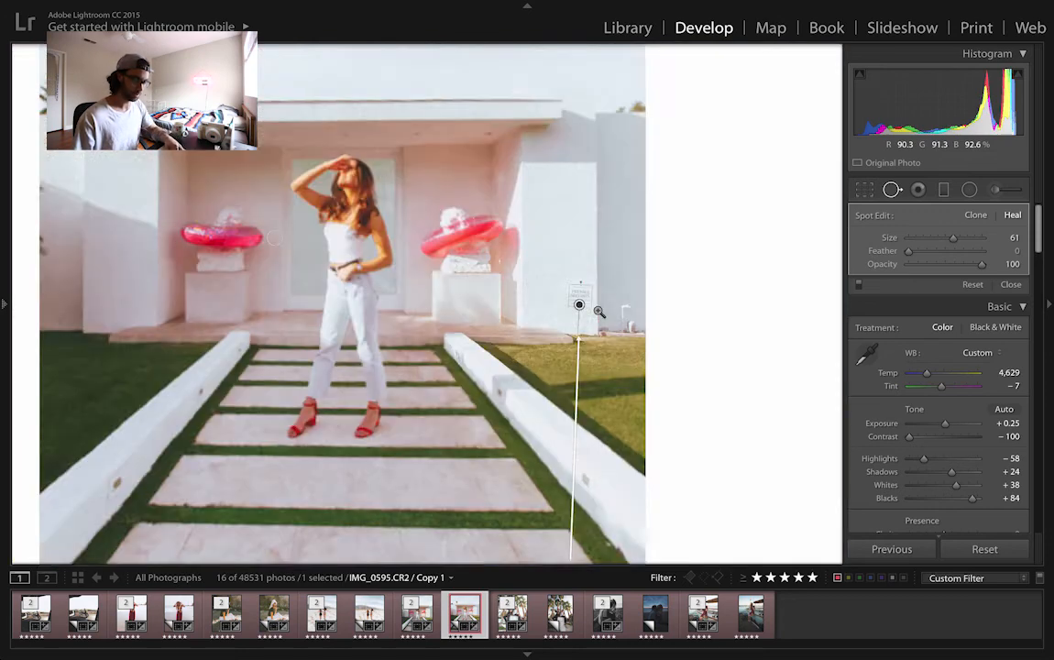
Move the sign repair's heal source from the walkway to the clean white wall, and compare the photo with its before version
key("z")
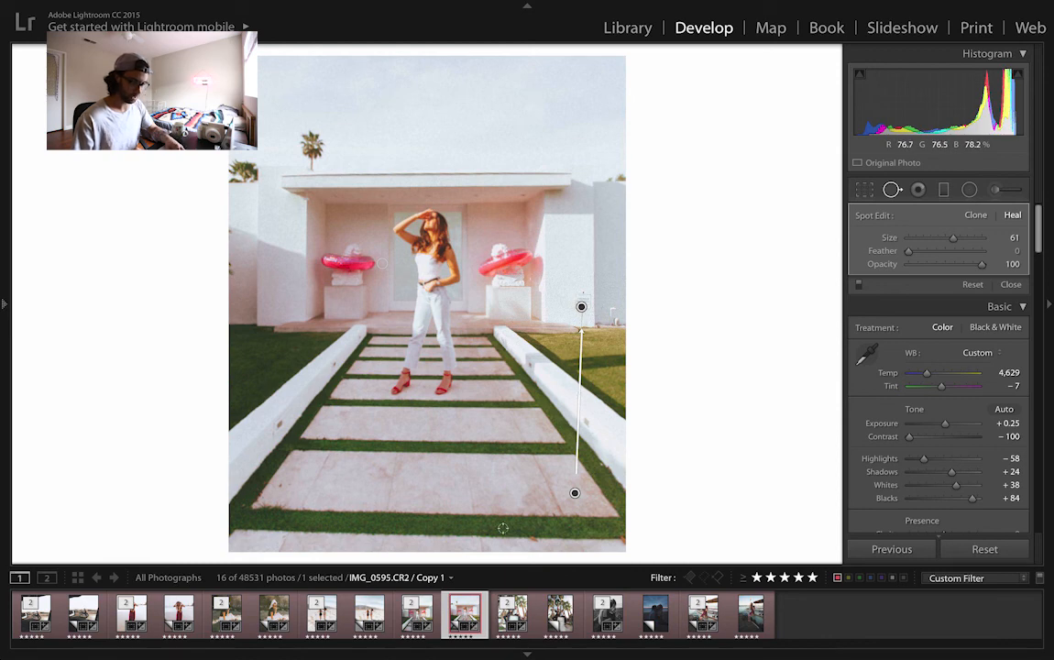
key("z")
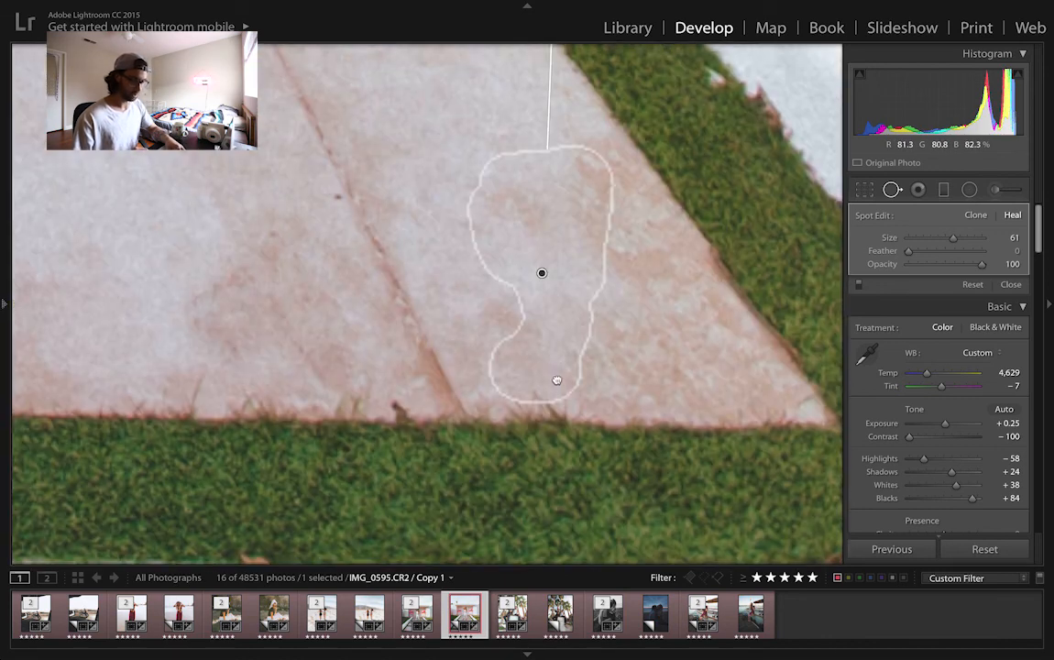
key("z")
left_click_drag(576, 494, 562, 262)
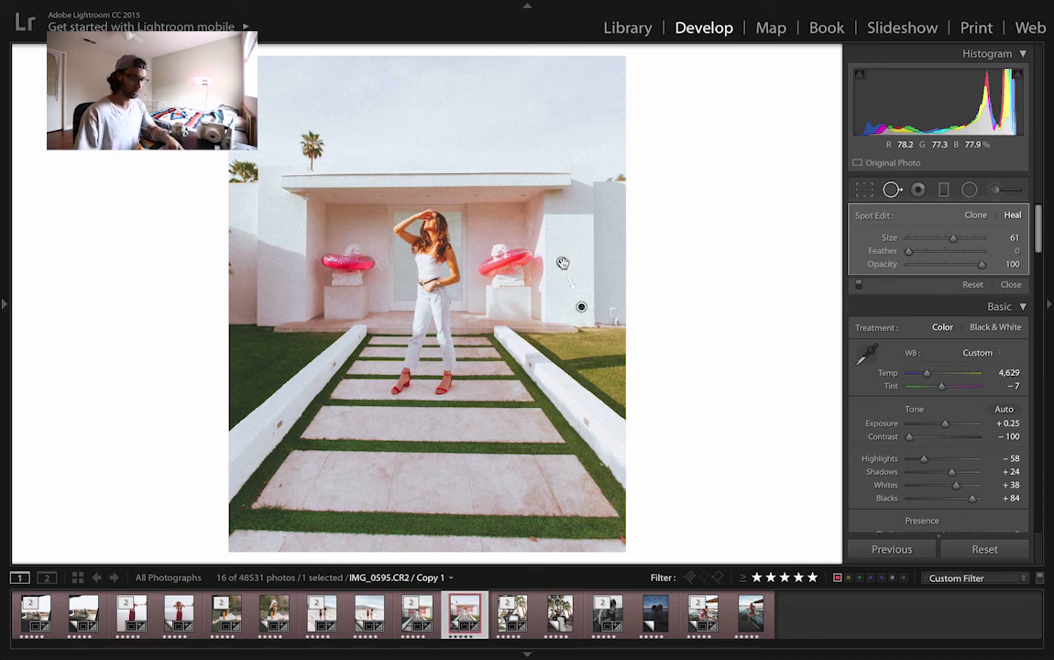
key("q")
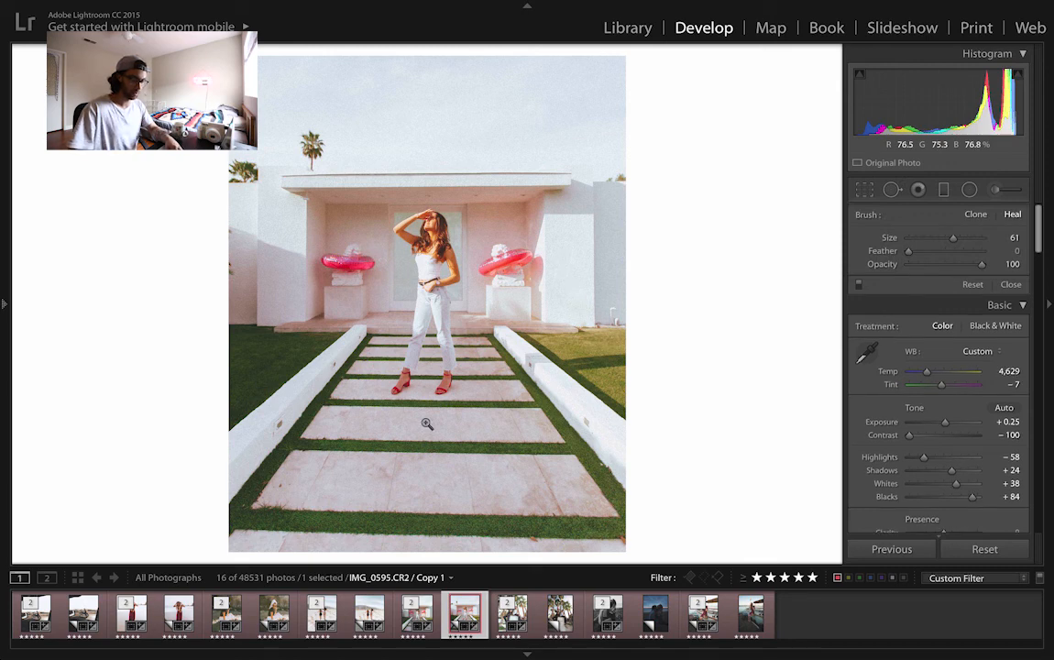
key("backslash")
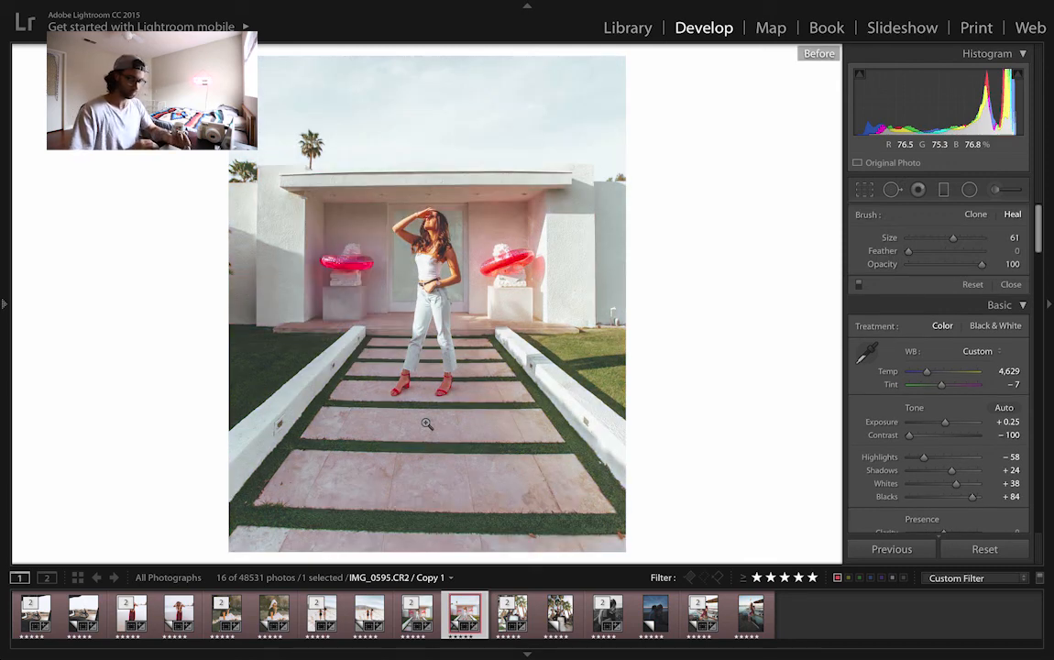
key("backslash")
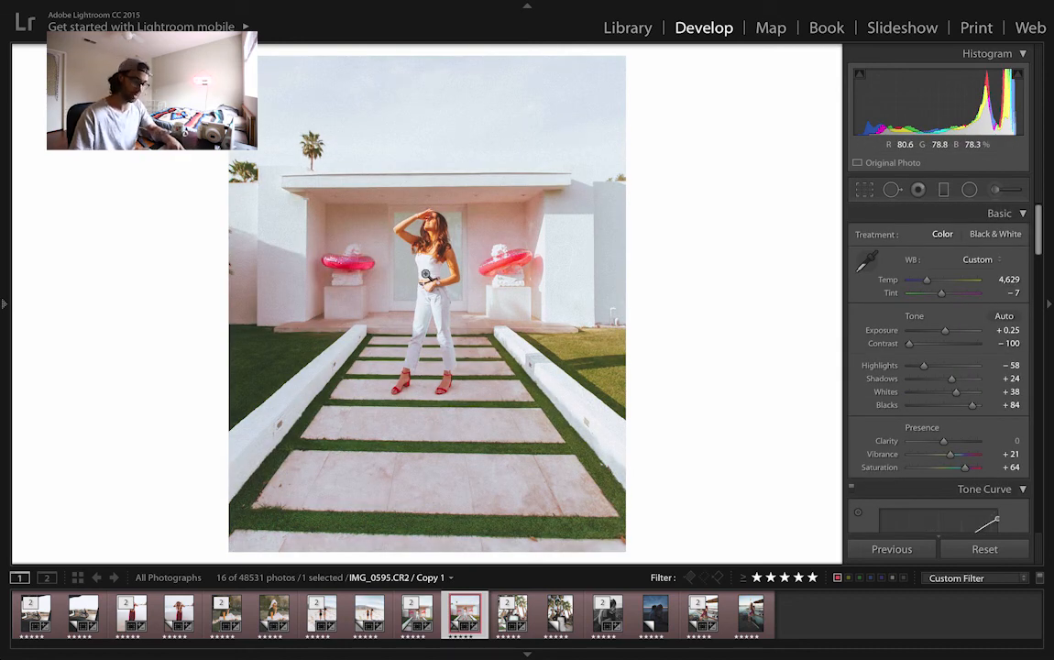
Create a virtual copy of IMG_0742.CR2 and apply preset 6 of the creator's own numbered series
left_click(515, 616)
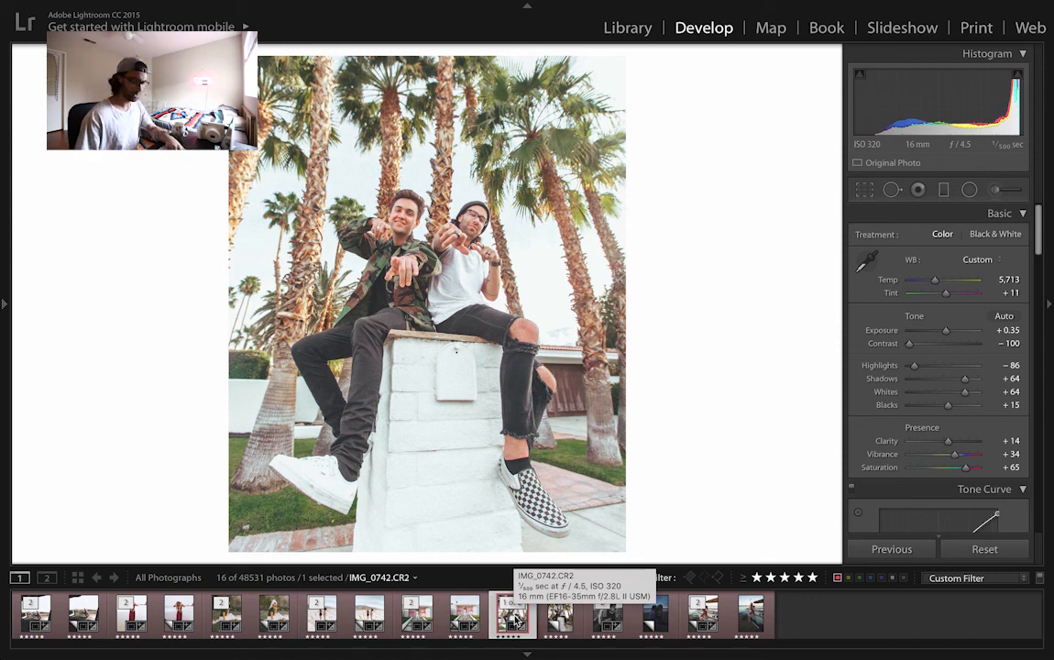
key("ctrl+apostrophe")
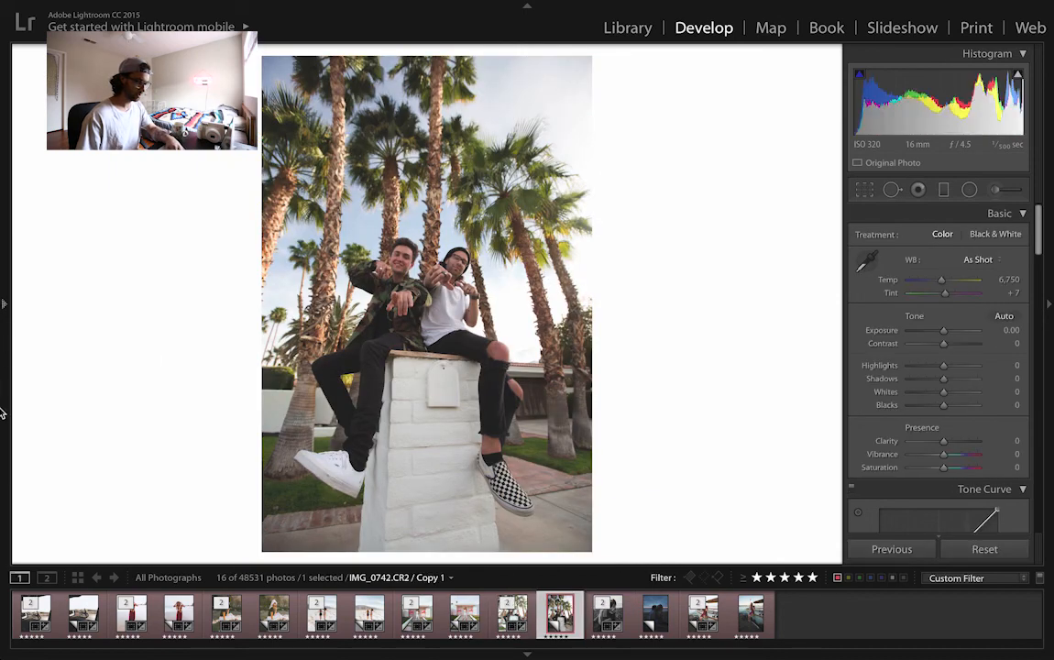
mouse_move(0, 412)
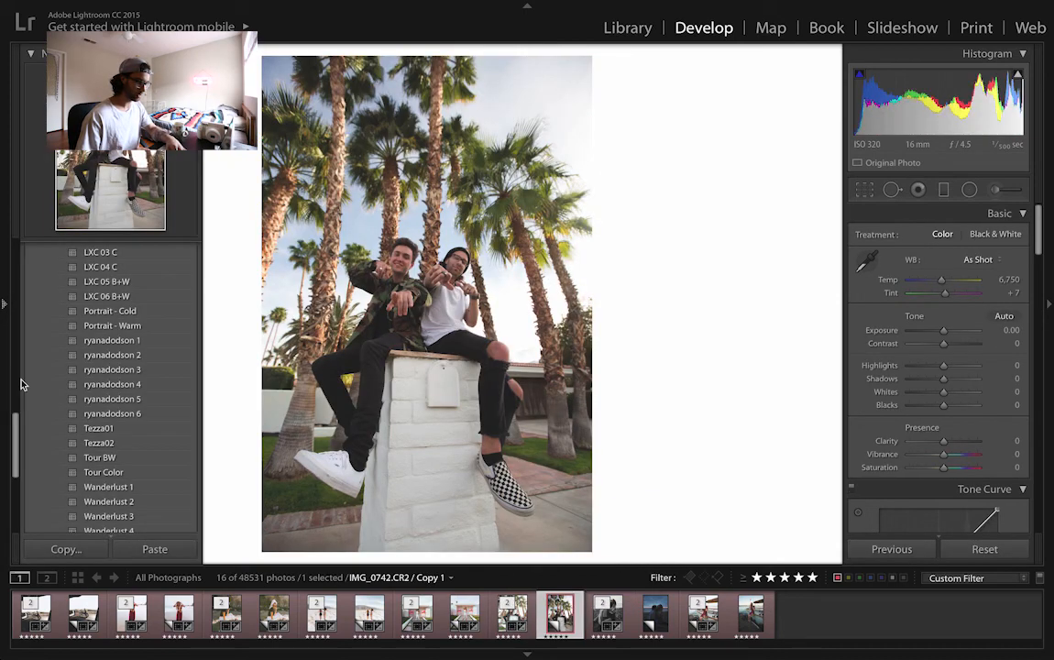
left_click(119, 416)
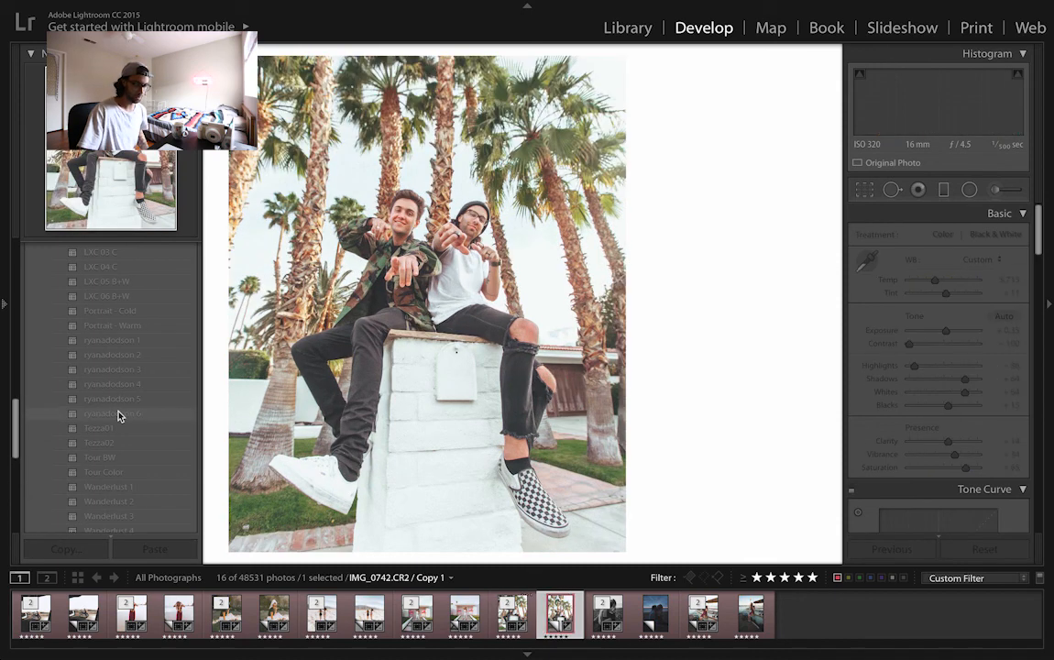
Compare the virtual copy with its before view and with the previously edited version of IMG_0742.CR2
key("Right")
key("backslash")
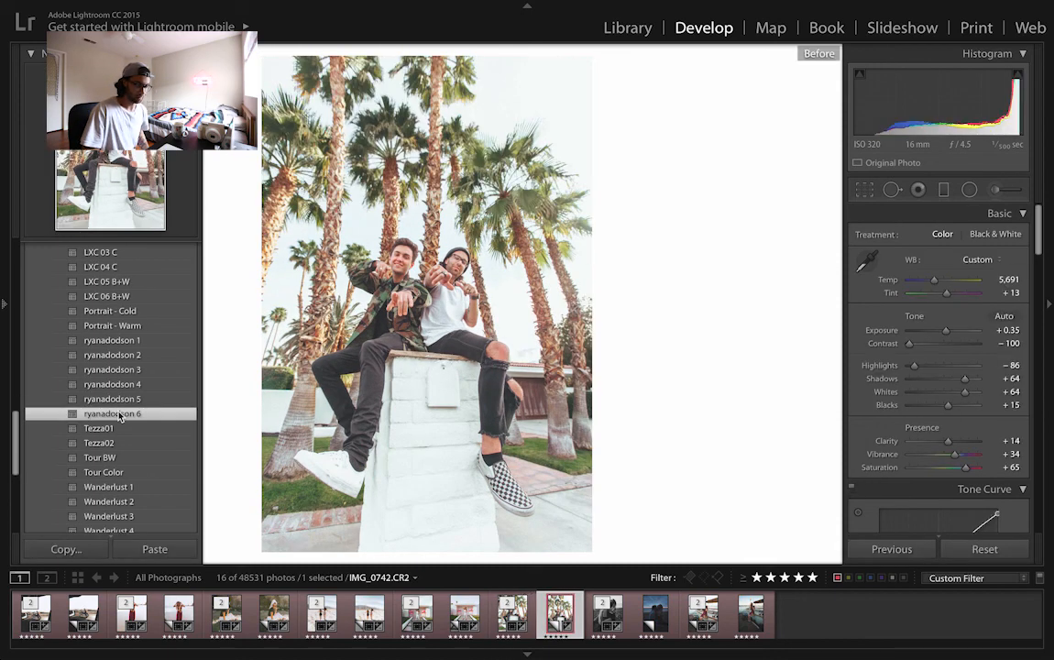
key("backslash")
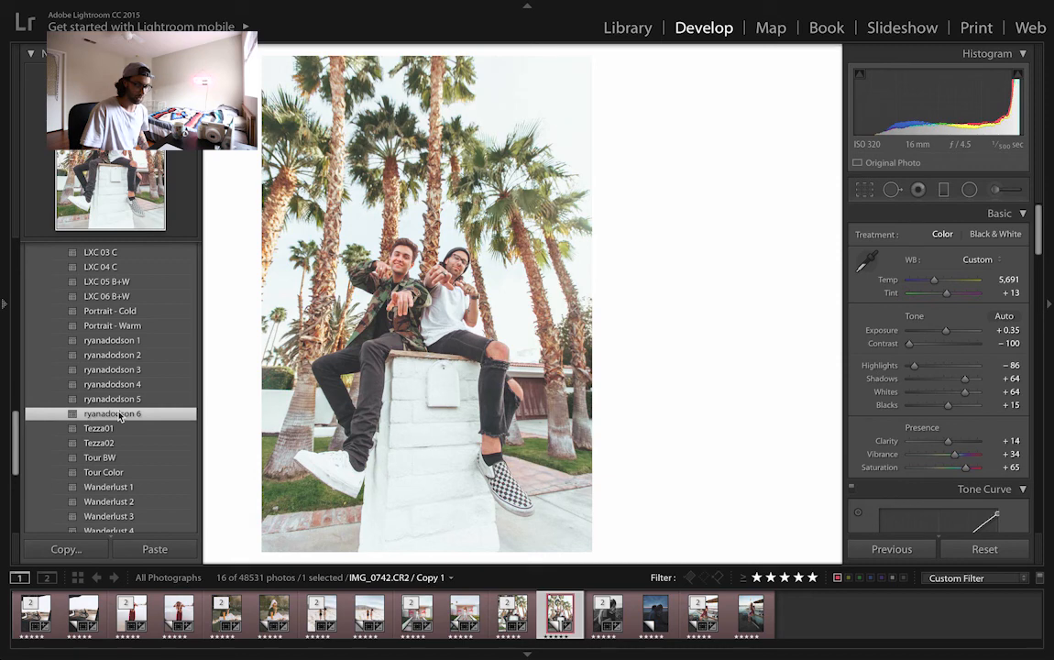
key("Left")
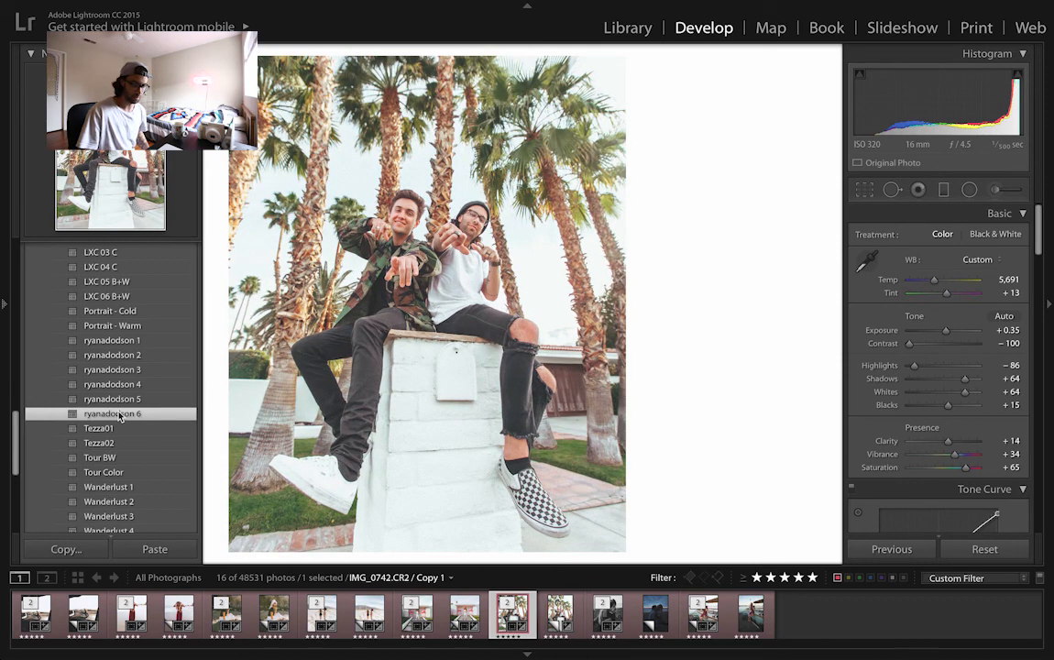
key("Right")
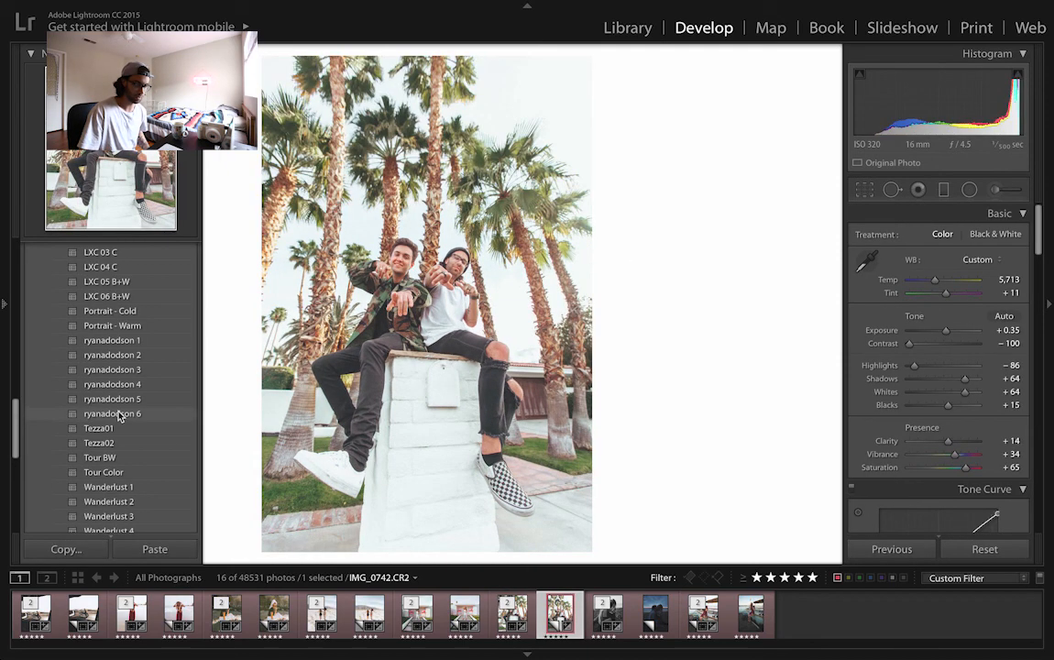
left_click(119, 414)
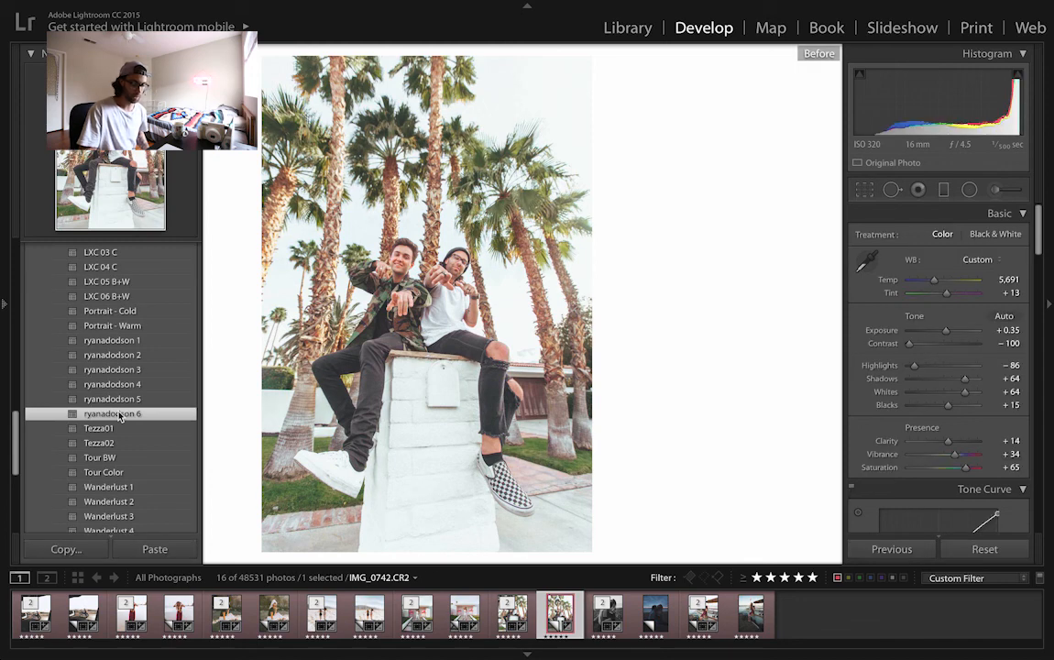
key("backslash")
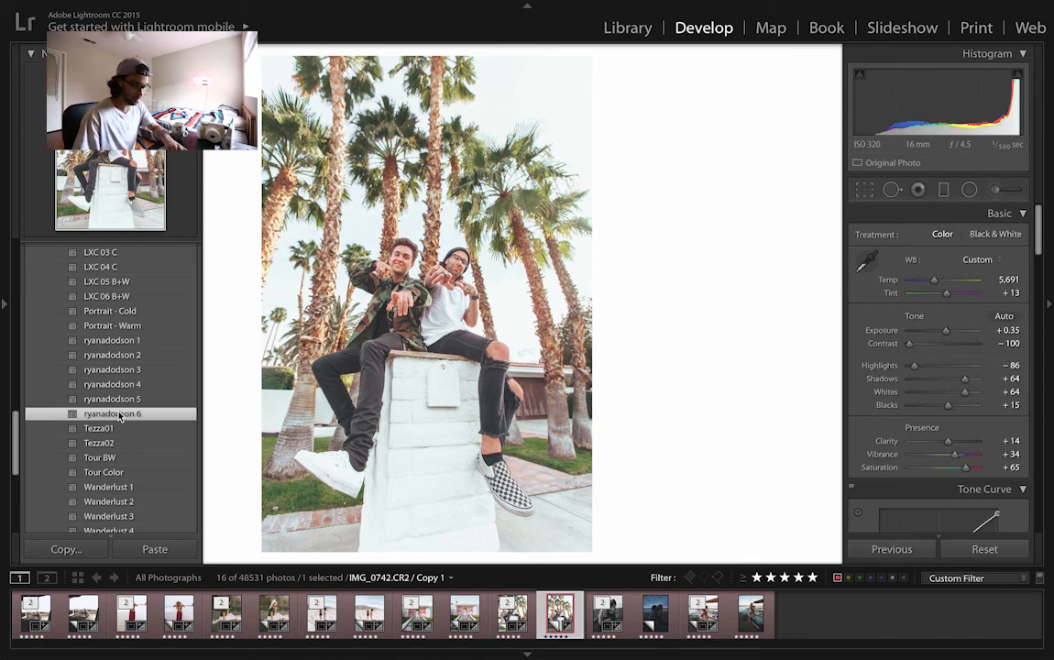
key("F7")
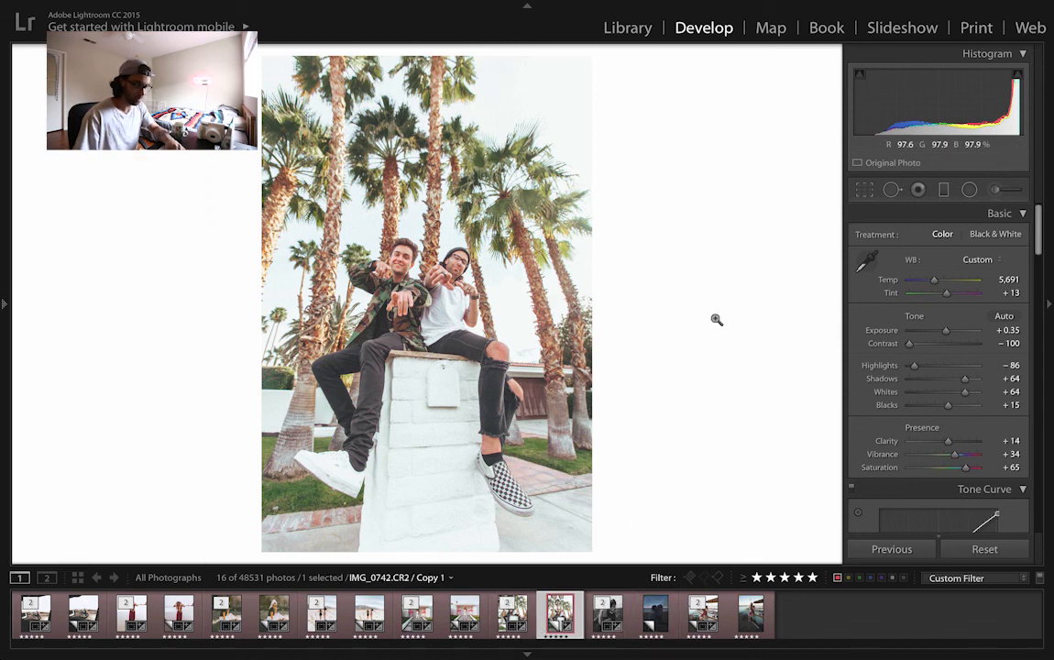
Crop the virtual copy of IMG_0742.CR2 to 4 x 5 / 8 x 10, trimming the upper part of the palm trees
key("r")
left_click_drag(428, 56, 427, 98)
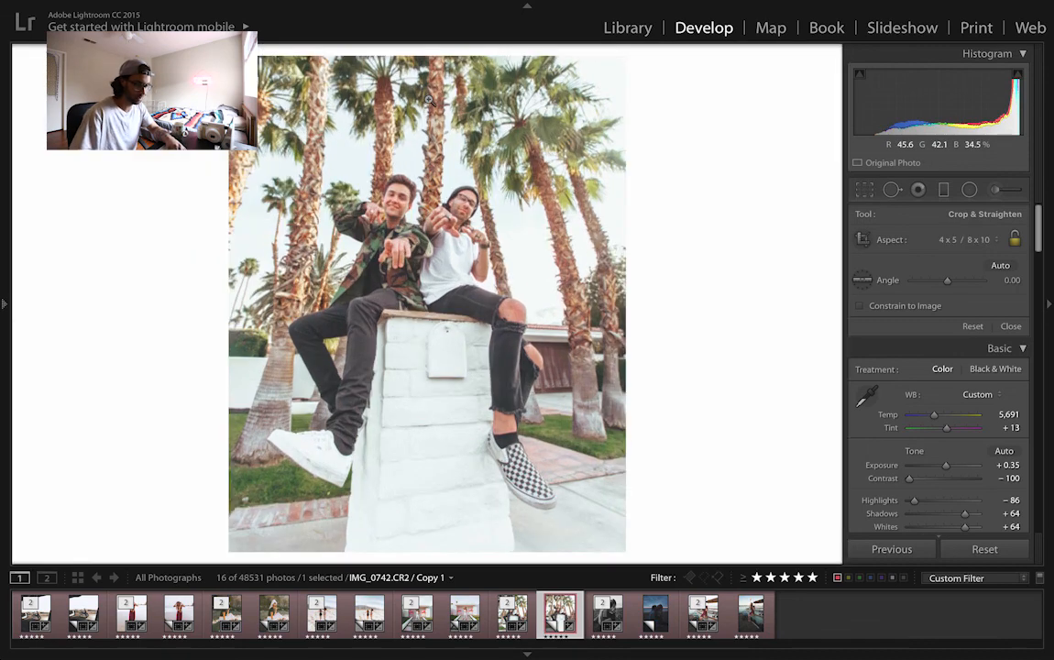
key("Return")
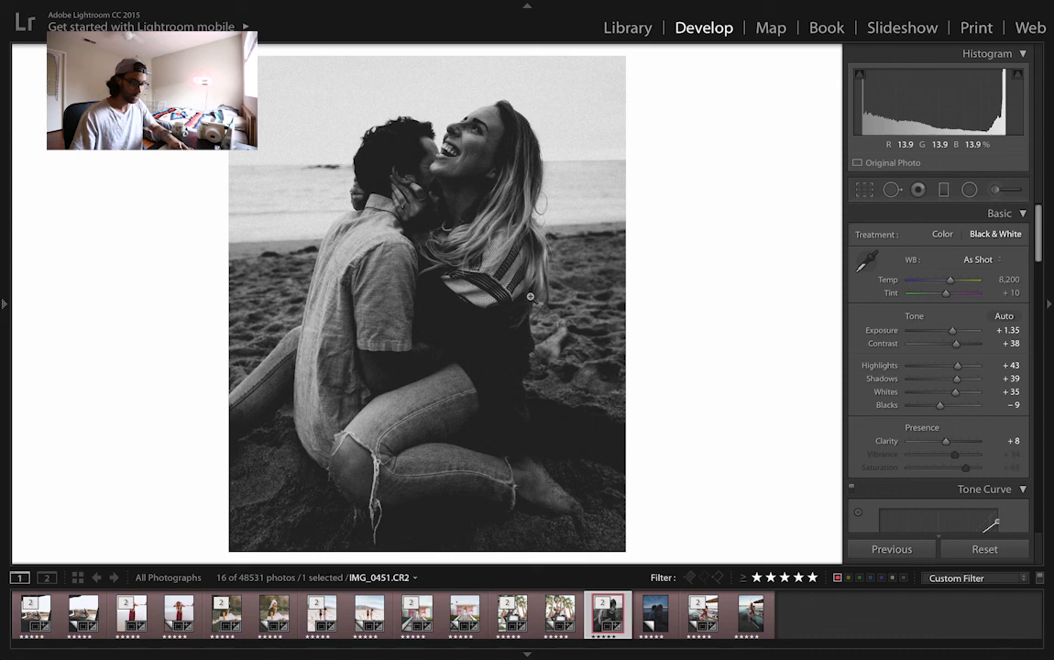
Create a virtual copy of the beach couple photo IMG_0451.CR2 and apply black-and-white preset 4 of the creator's numbered series
key("ctrl+apostrophe")
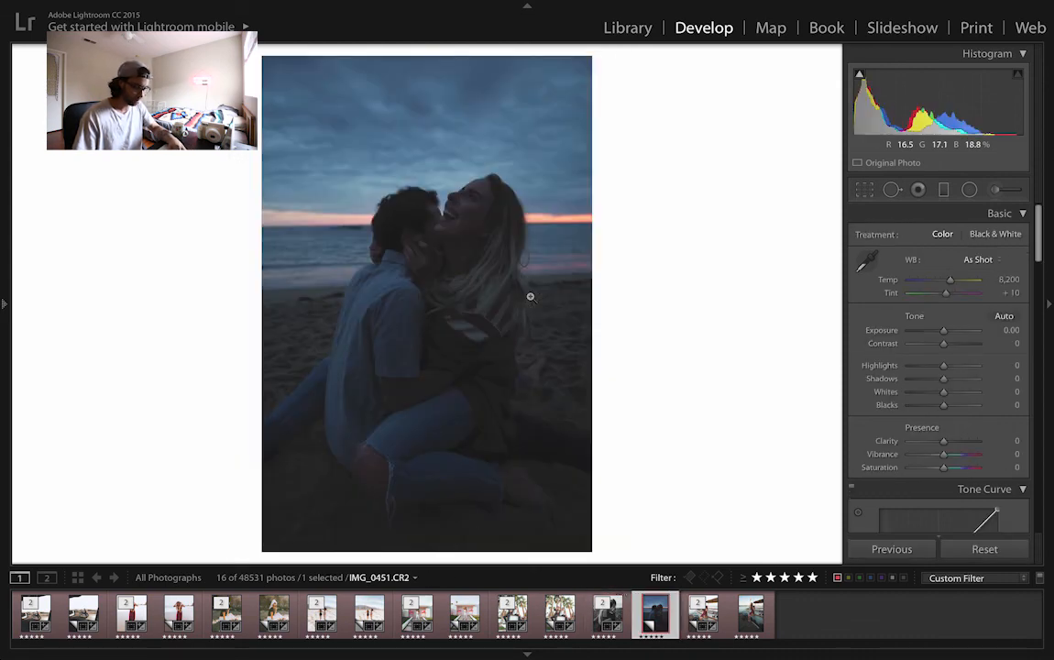
key("Left")
key("Right")
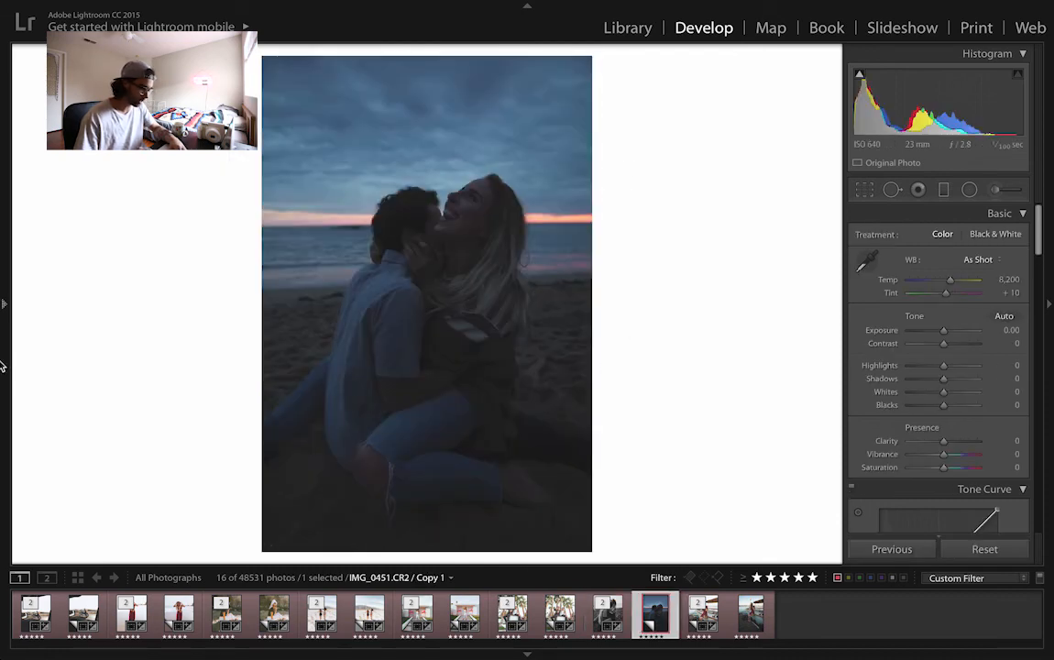
mouse_move(2, 363)
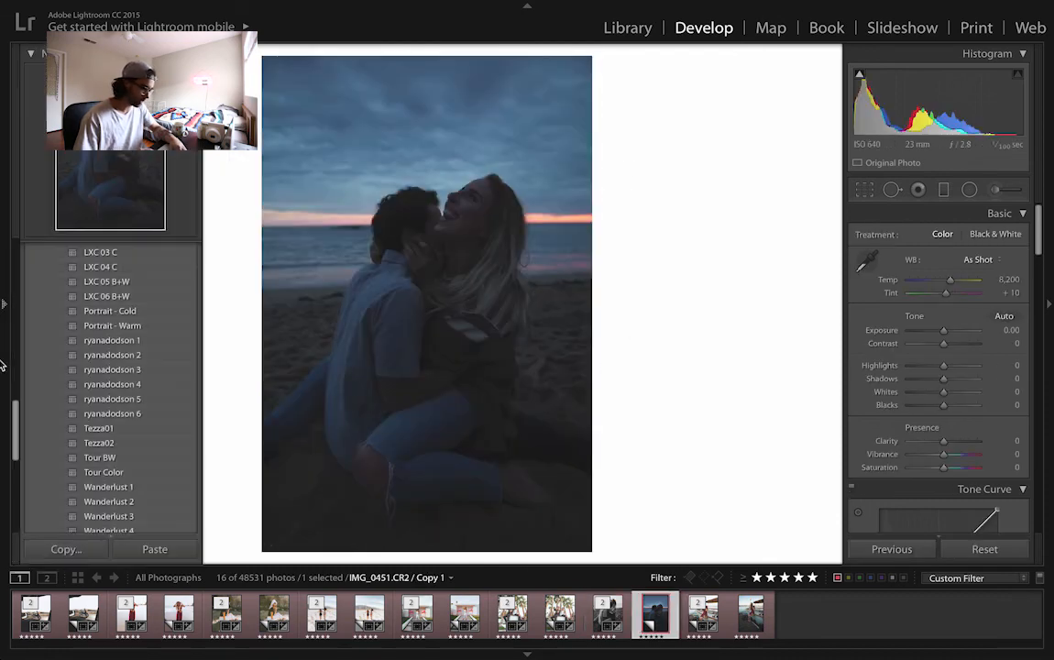
left_click(145, 384)
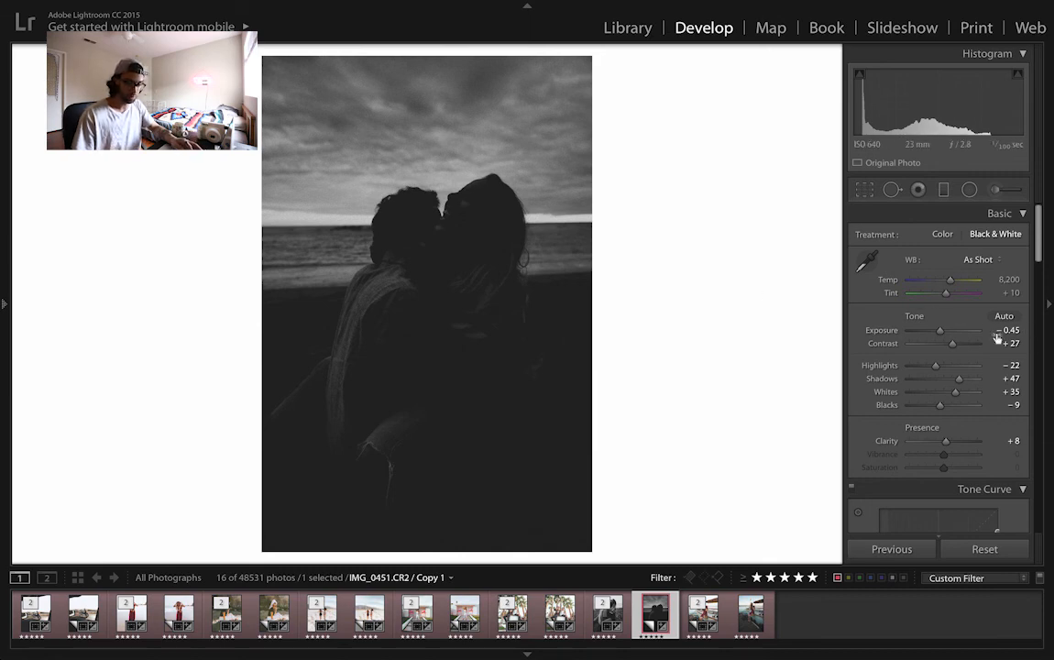
Brighten the black-and-white copy with Exposure +1.45, Shadows +67 and a raised highlight endpoint on the tone curve
left_click_drag(940, 332, 953, 334)
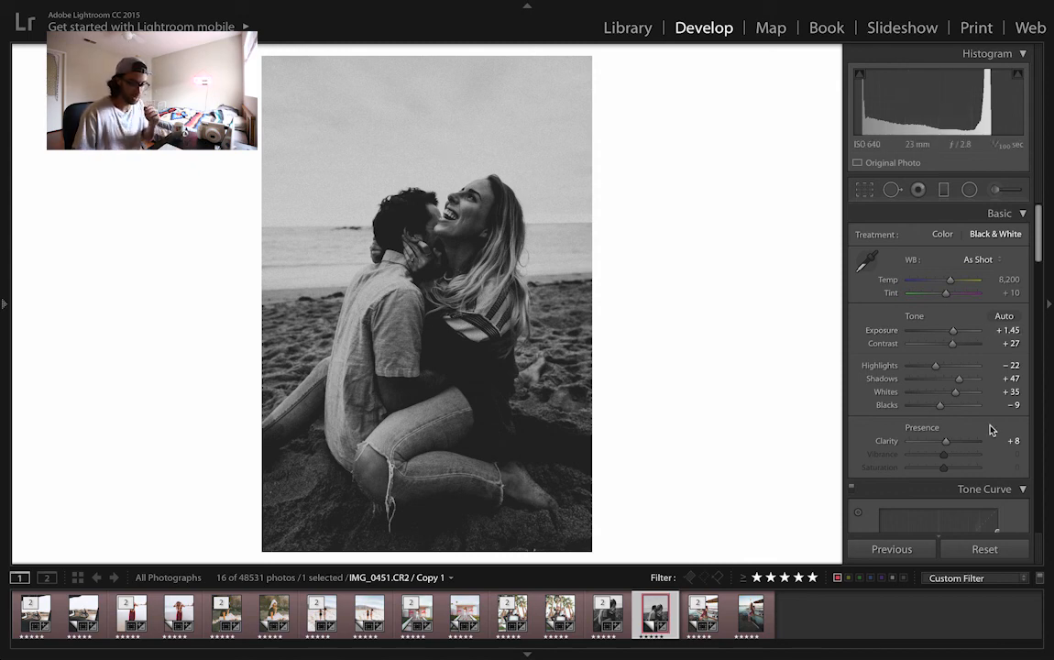
scroll(994, 455, "down", 3)
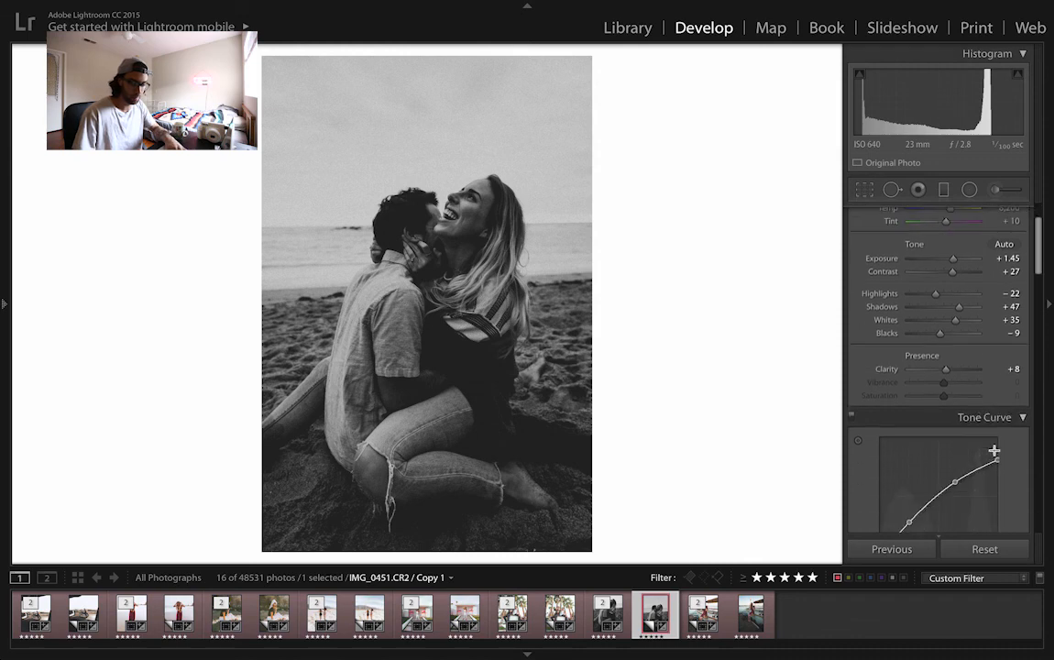
mouse_move(999, 438)
left_mouse_down()
mouse_move(1003, 422)
mouse_move(1006, 444)
mouse_move(1007, 423)
left_mouse_up()
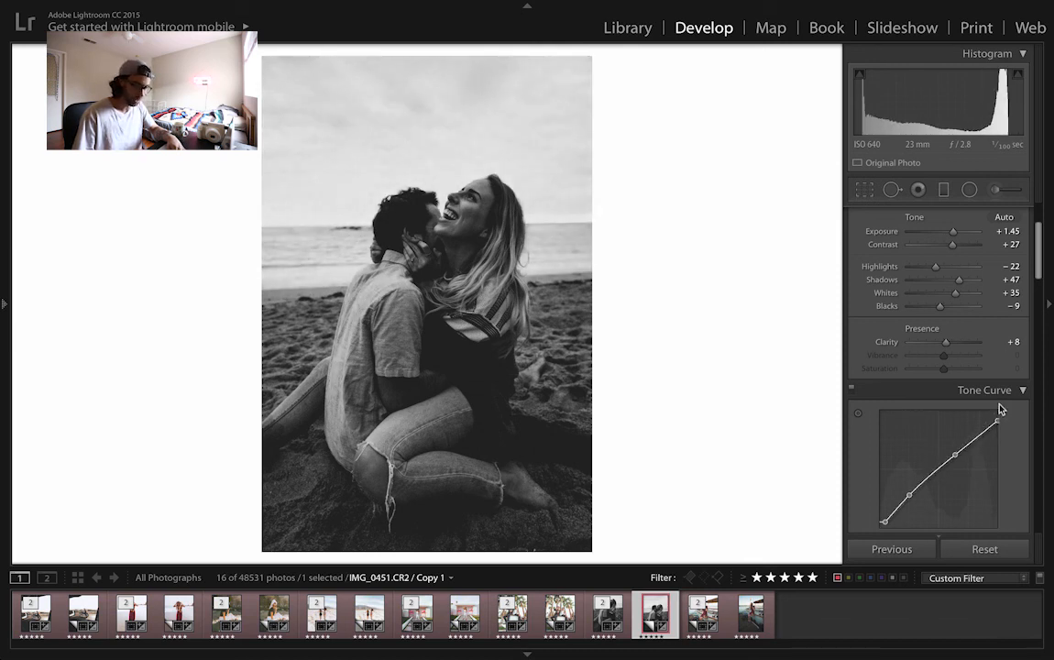
left_click_drag(961, 281, 967, 285)
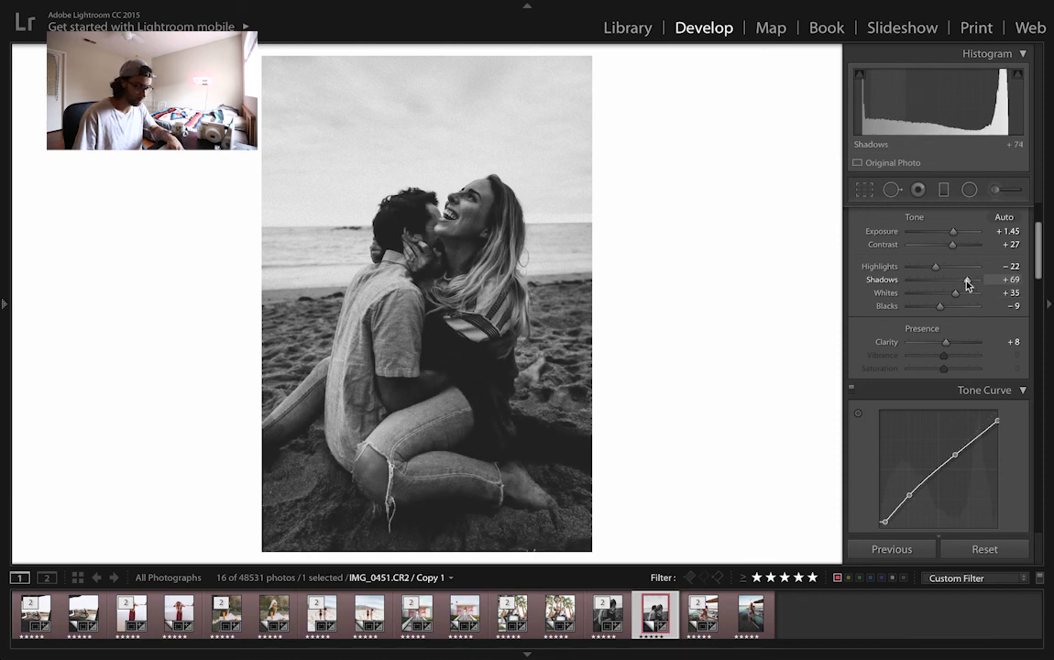
Straighten the beach photo to a 0.56 angle and crop it to 4 x 5 / 8 x 10 with the frame shifted down
key("r")
left_click_drag(199, 343, 200, 346)
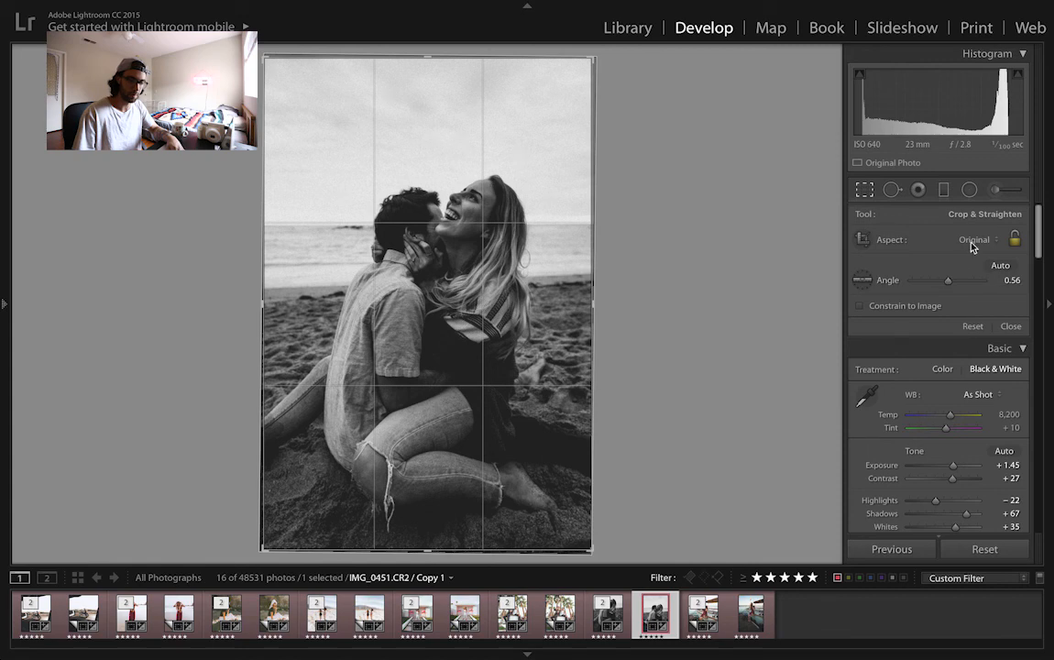
left_click(973, 240)
left_click(960, 276)
left_click_drag(480, 397, 477, 366)
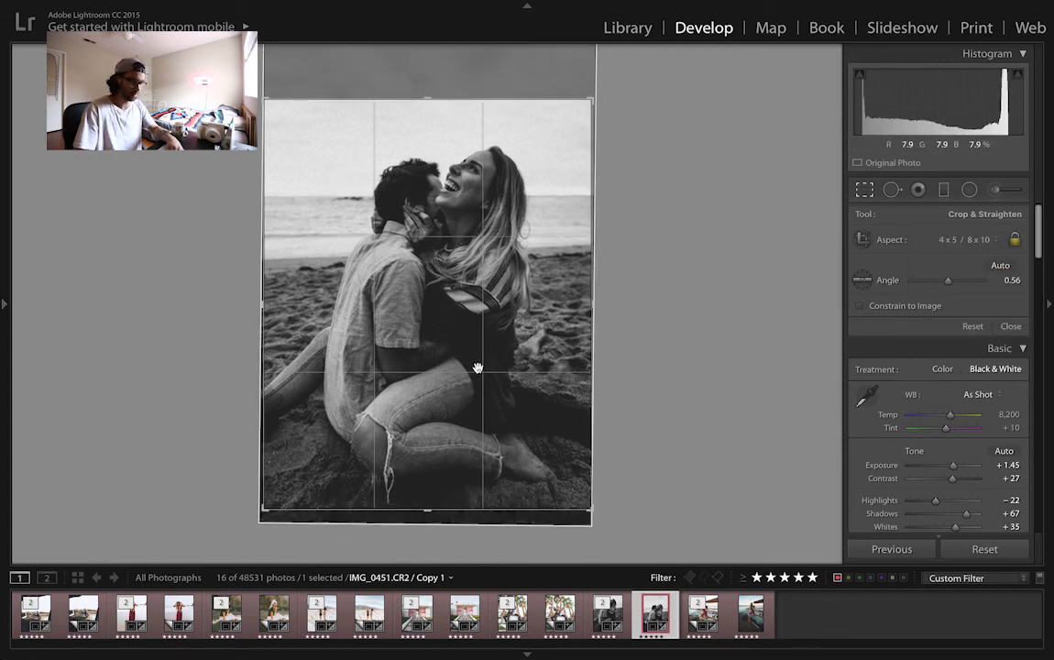
key("Return")
Preview the cropped beach photo with the interface lights dimmed, and fine-tune Shadows to +63
key("l")
key("l")
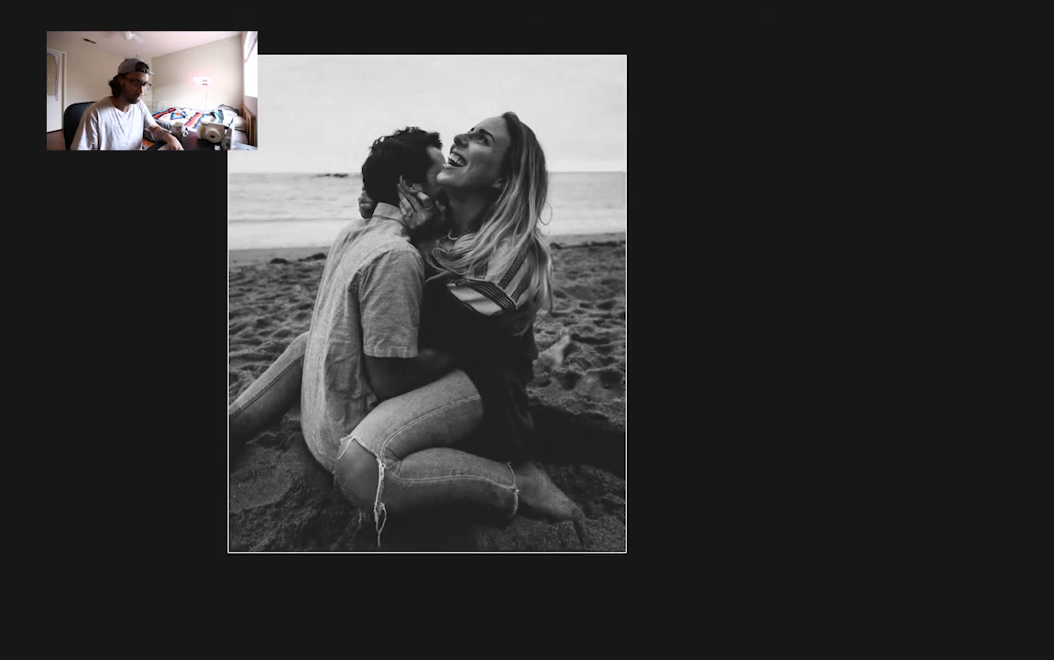
key("l")
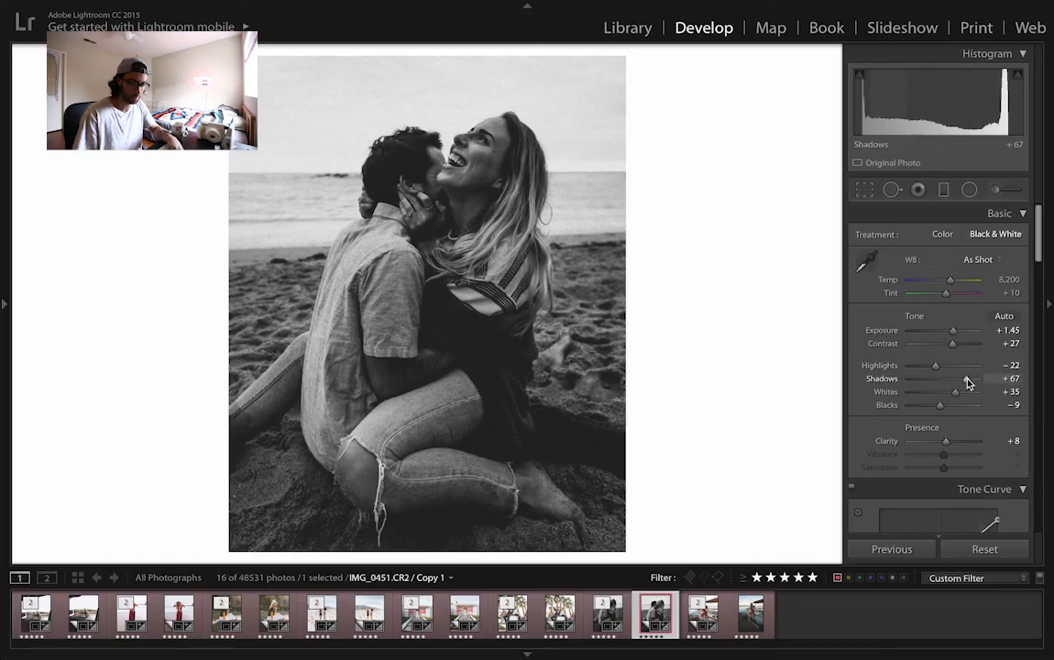
left_click_drag(968, 382, 965, 382)
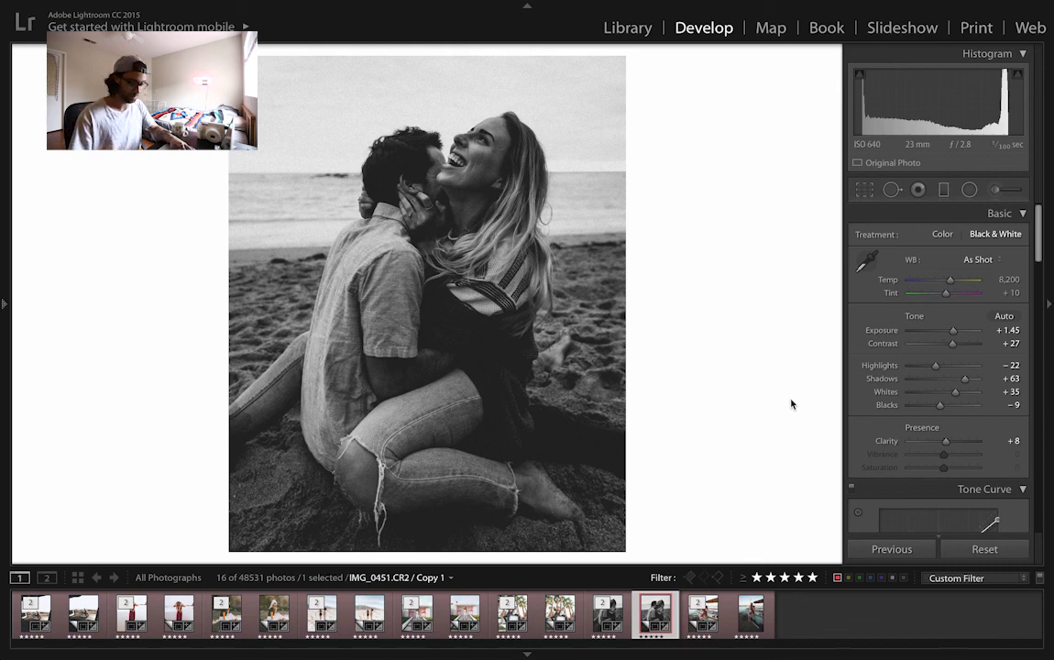
Select the unedited boat photo IMG_0566.CR2 beside its edited copy and apply preset 1 of the creator's numbered series
key("Right")
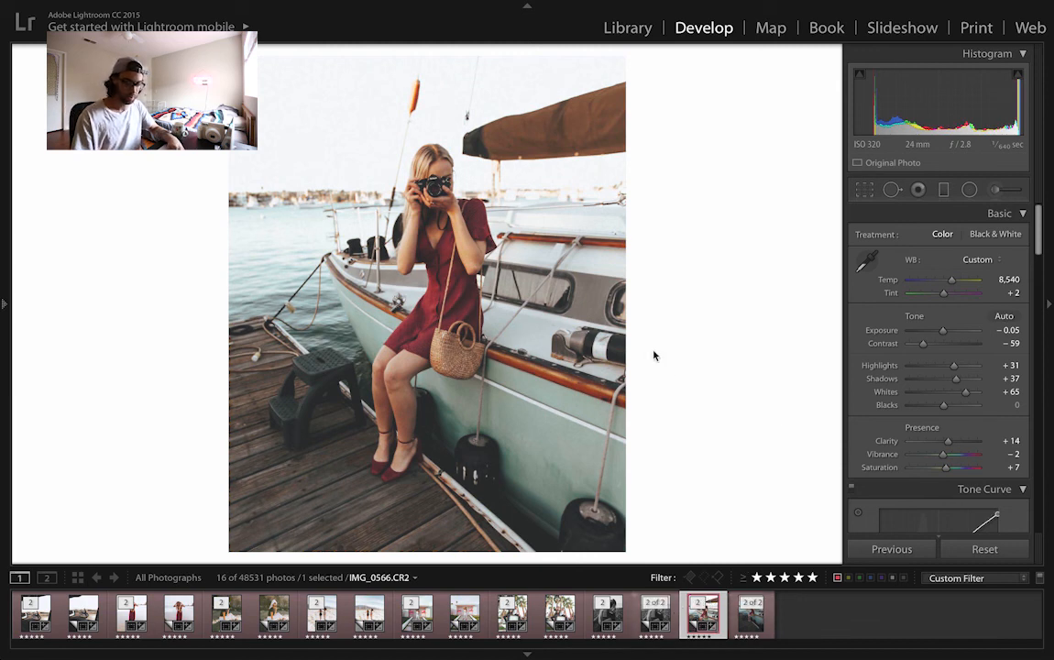
key("ctrl+apostrophe")
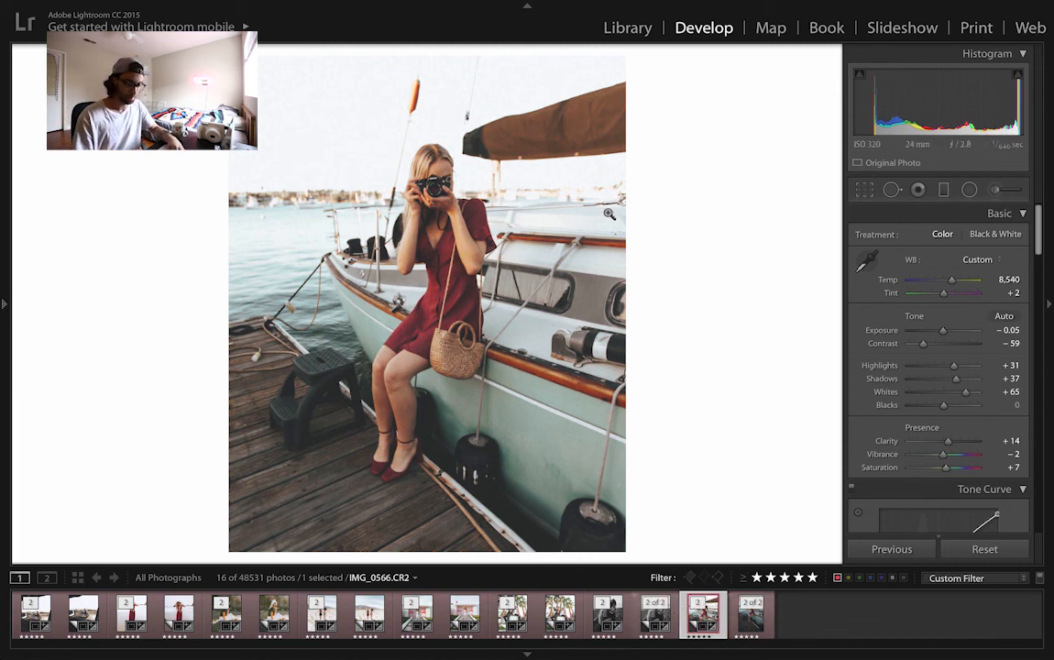
left_click(749, 622)
key("Left")
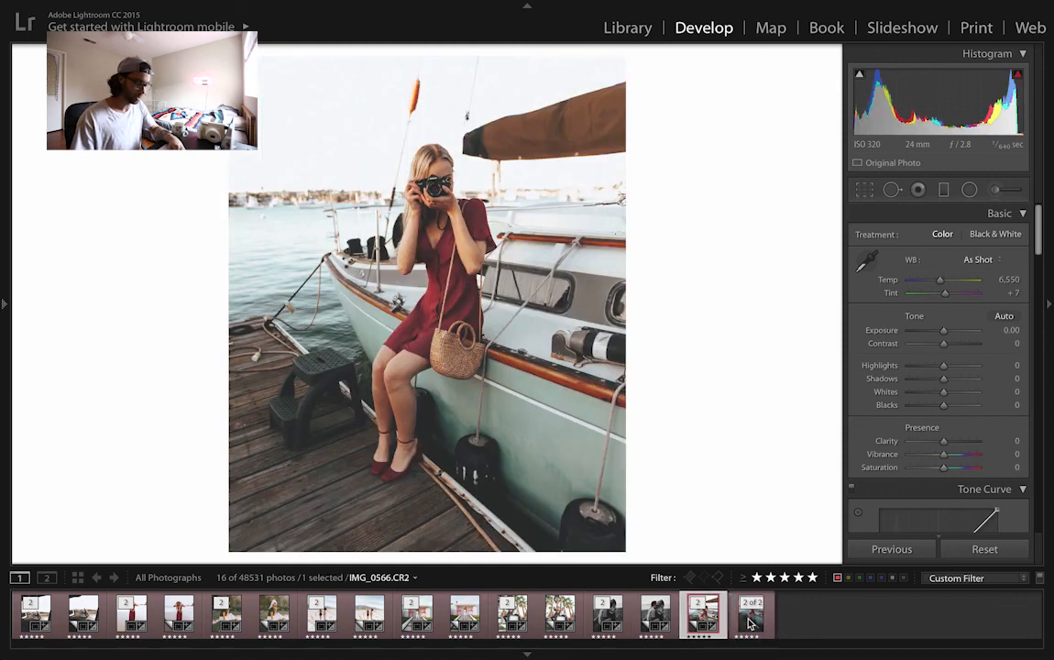
left_click(750, 622)
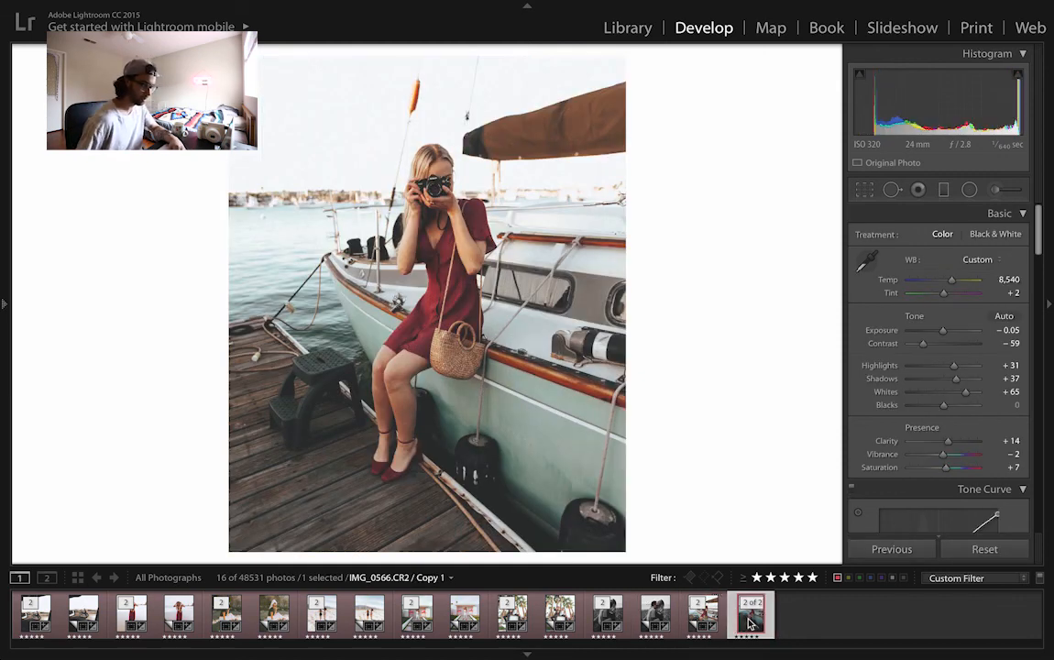
key("Left")
key("Right")
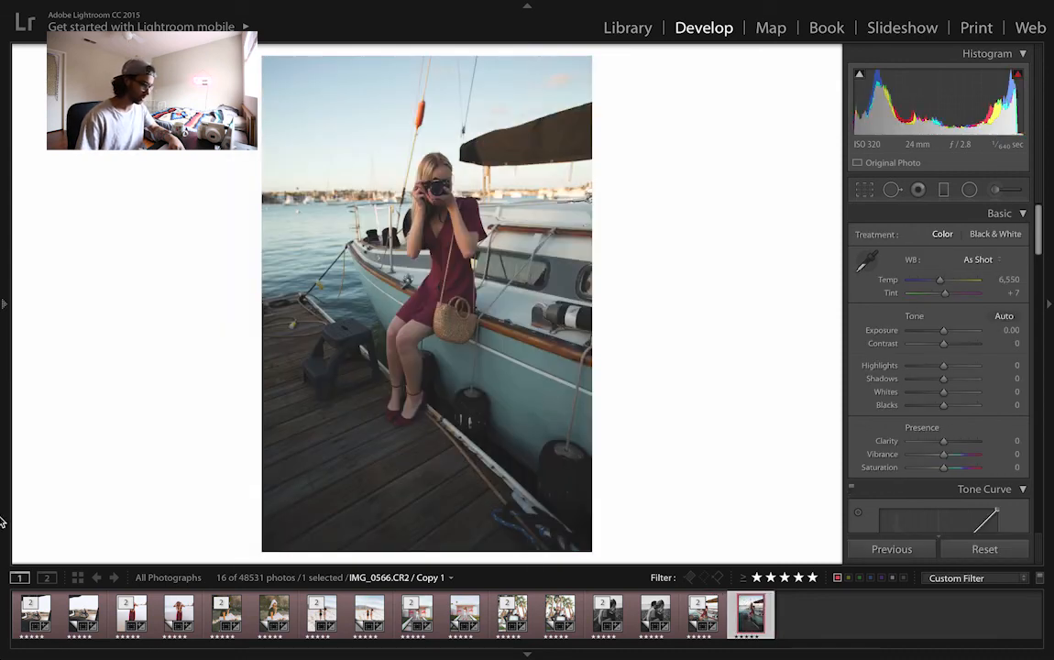
mouse_move(3, 318)
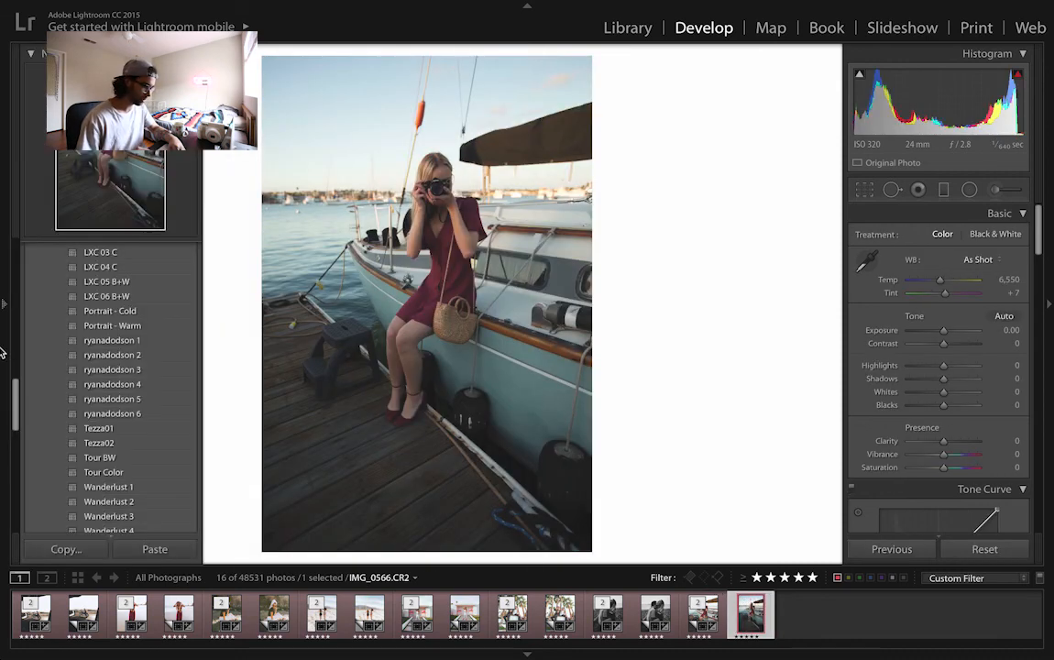
left_click(127, 342)
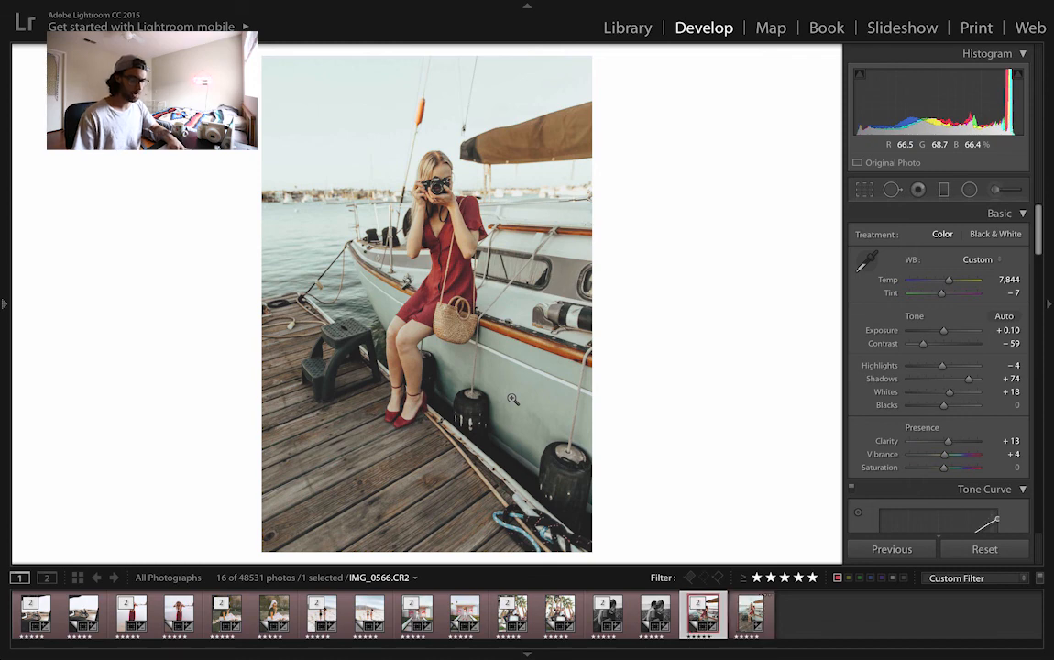
Try preset 5 of the creator's numbered series on the boat photo, compare it with the edited copy, and go back to preset 1
key("Left")
key("Right")
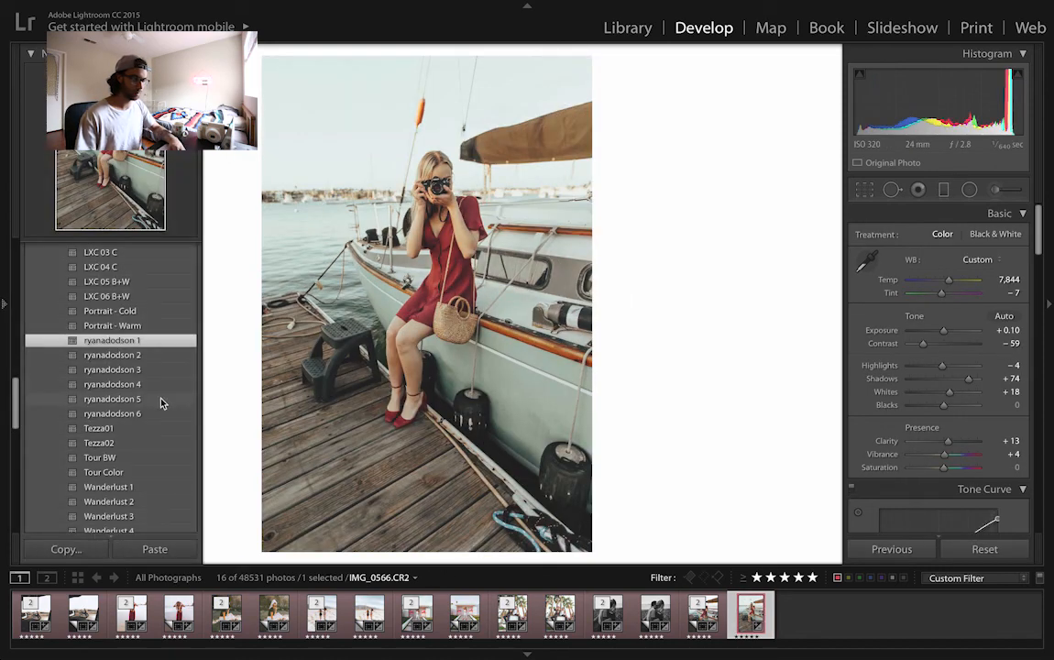
left_click(160, 401)
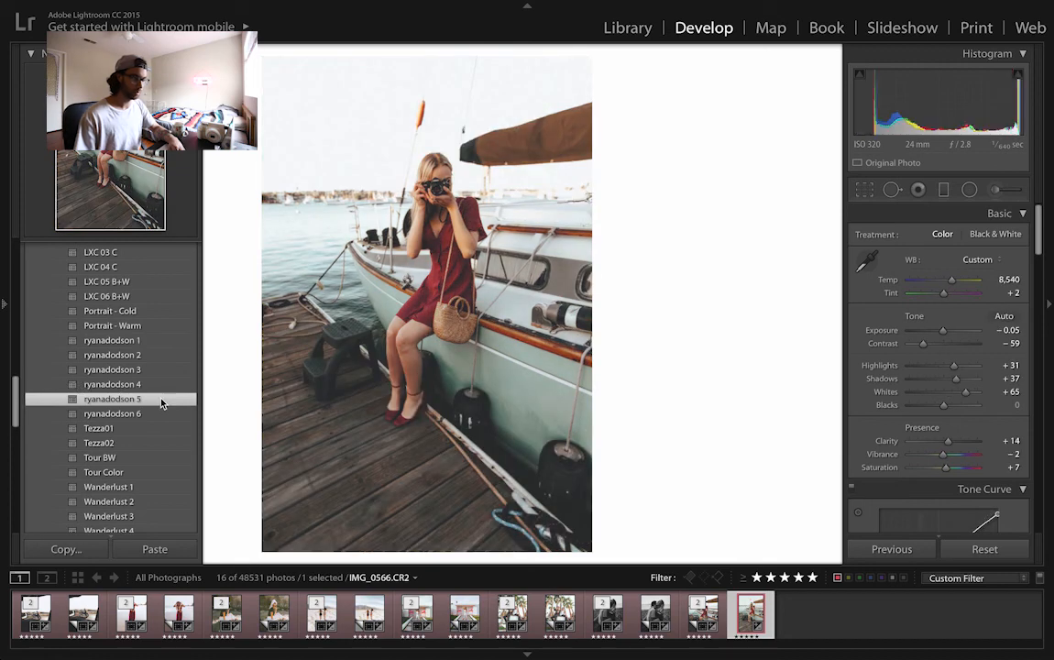
key("Left")
key("Right")
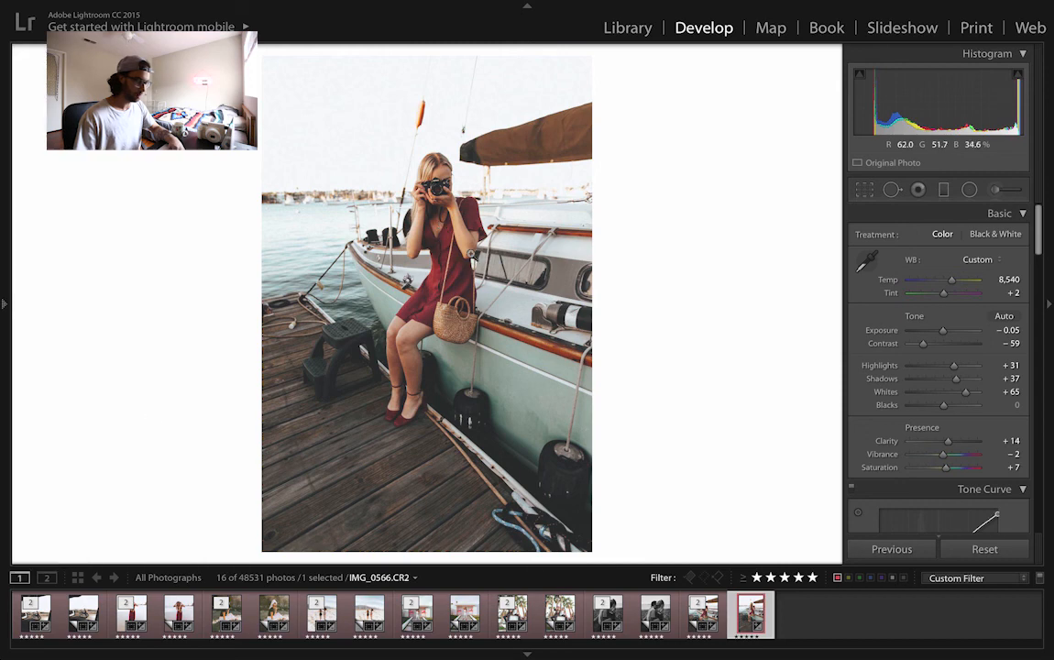
mouse_move(2, 339)
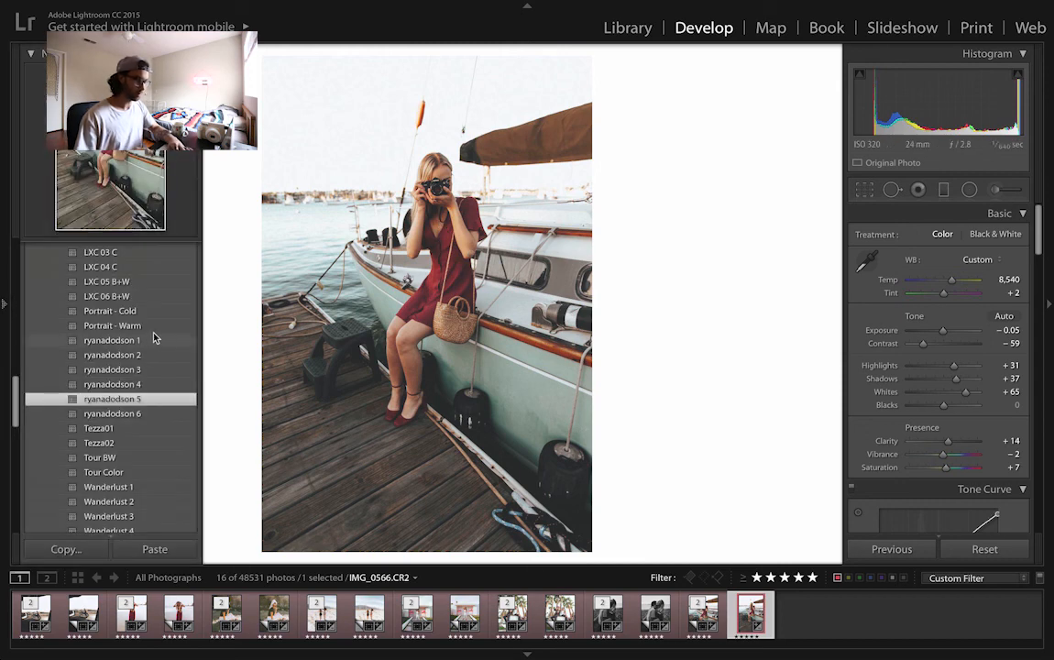
left_click(148, 342)
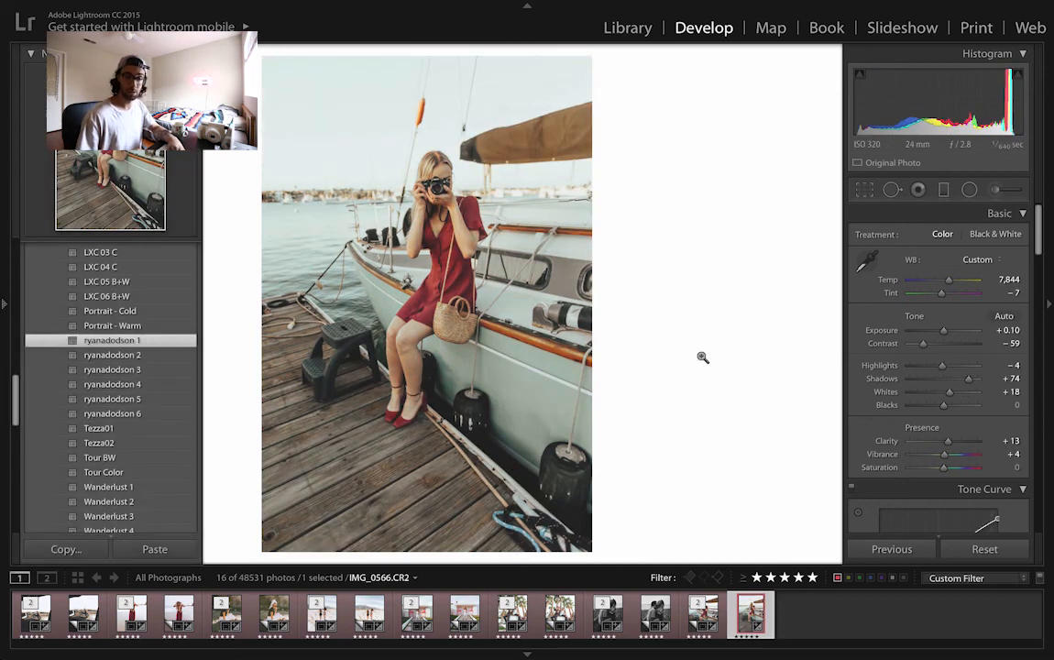
Warm the boat photo to Temp 13,204 and set Whites +52, Contrast -56 and Highlights -38
left_click_drag(958, 283, 951, 283)
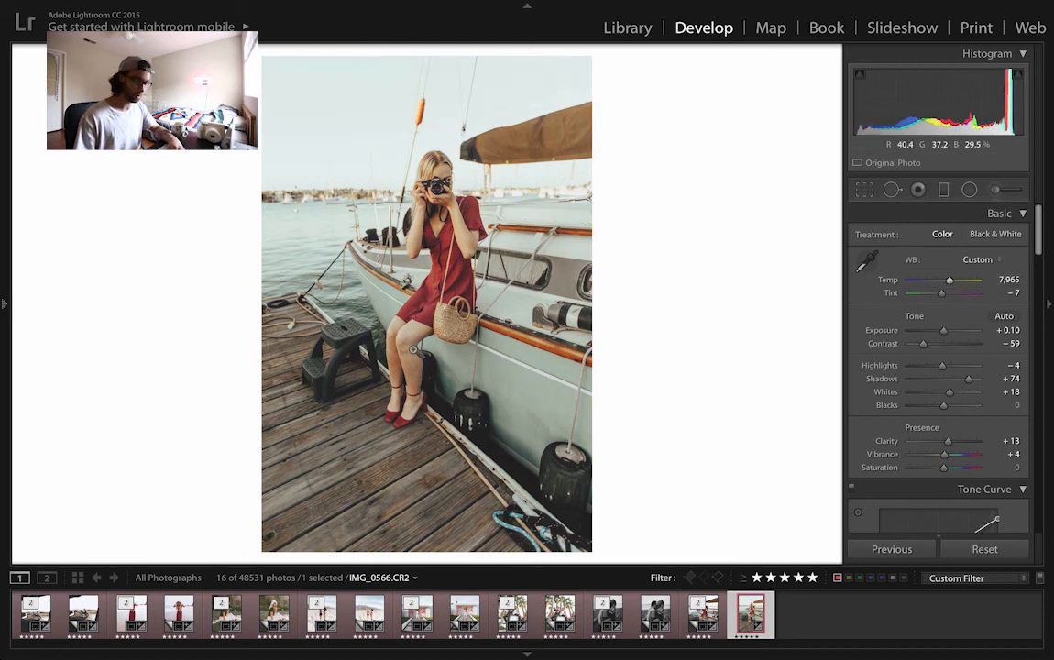
left_click(962, 282)
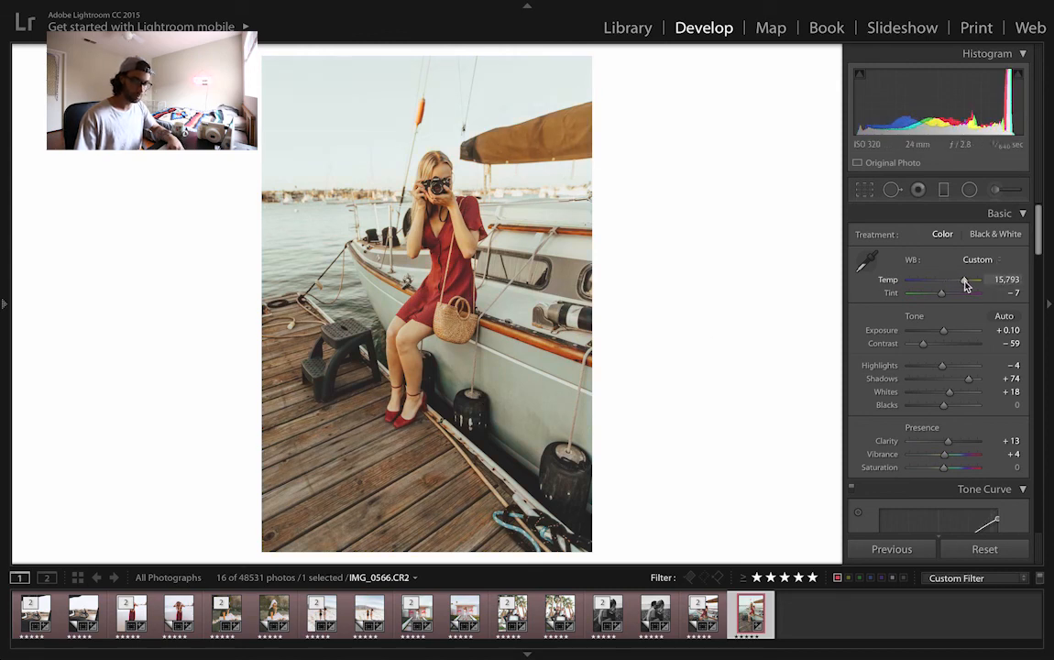
left_click_drag(962, 284, 961, 283)
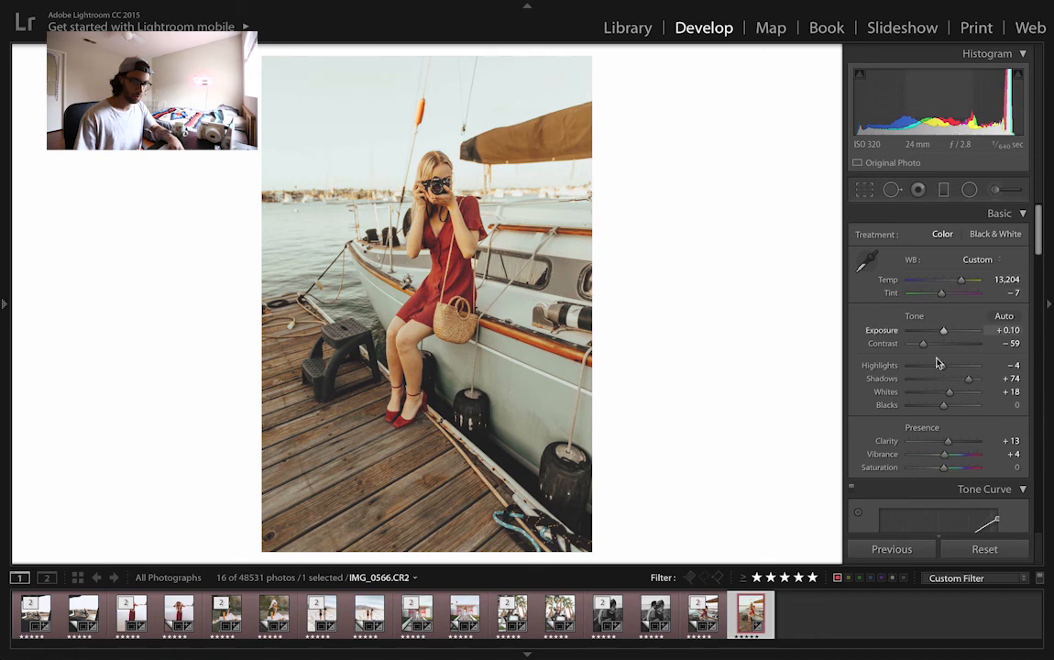
left_click(961, 392)
left_click_drag(960, 391, 961, 392)
left_click_drag(922, 349, 931, 365)
Shift the skin hues with the targeted adjustment tool to Orange -14 and Yellow -9
scroll(964, 400, "down", 5)
scroll(962, 385, "down", 3)
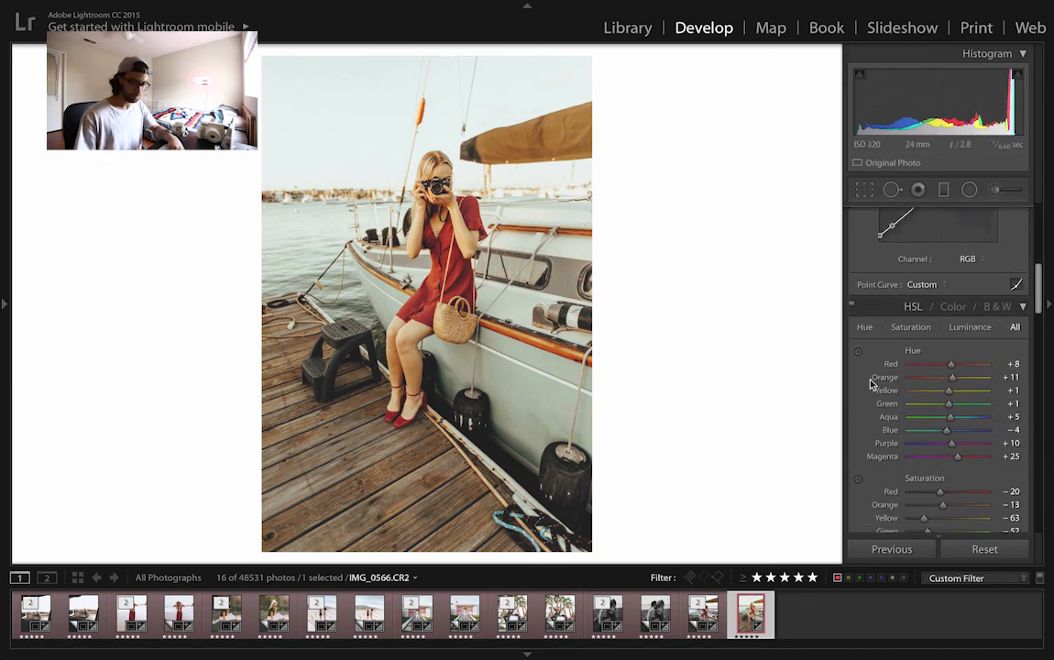
scroll(861, 353, "down", 3)
left_click(857, 238)
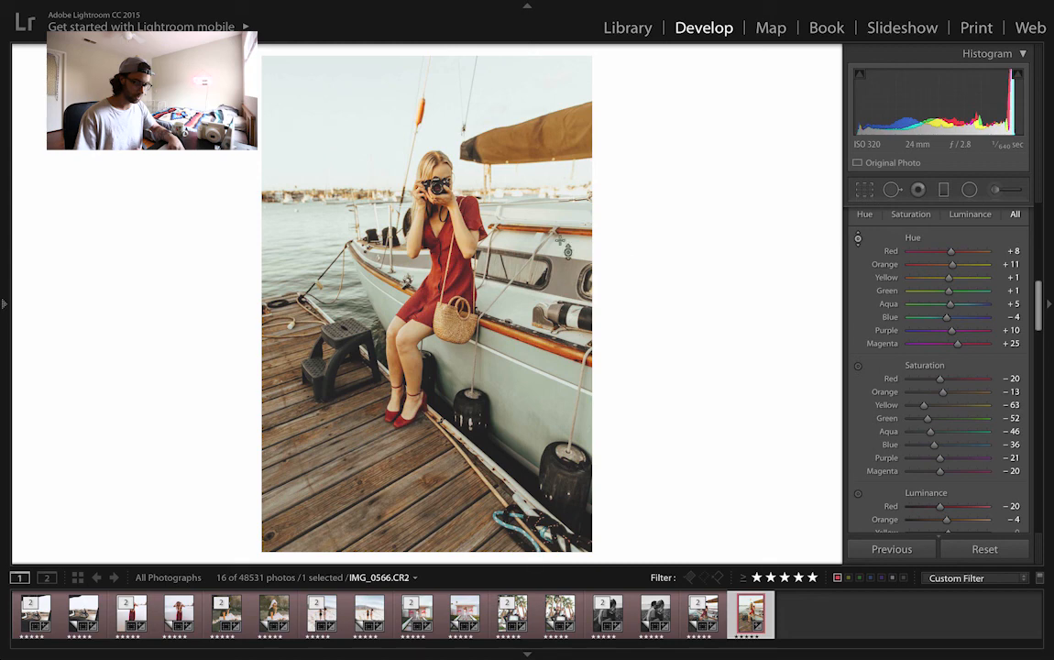
left_click_drag(430, 165, 430, 201)
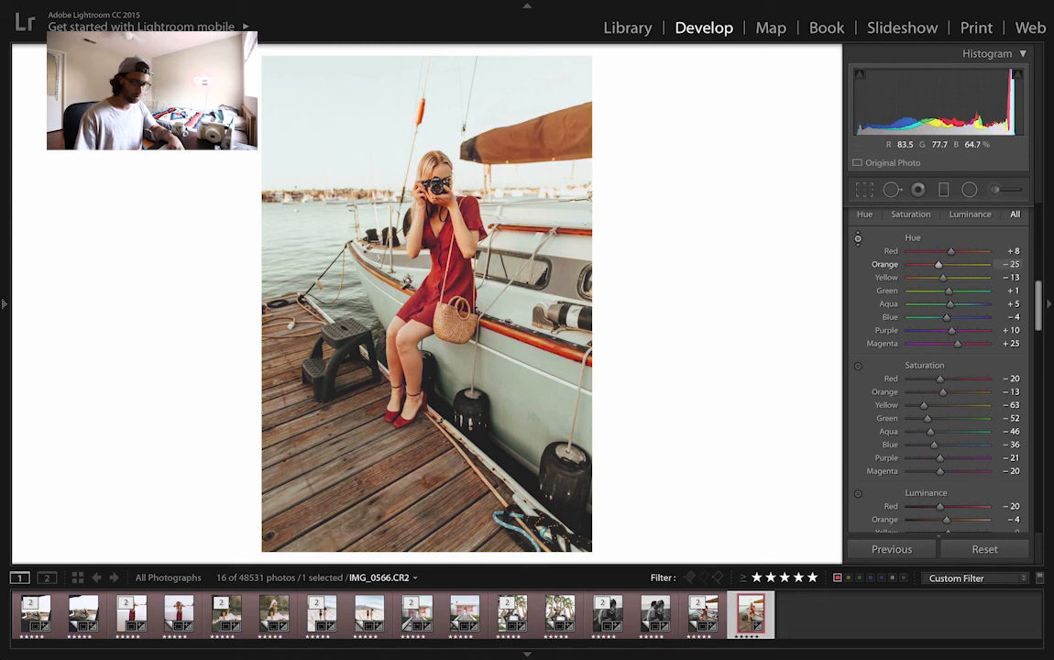
left_click_drag(430, 201, 431, 190)
left_click_drag(460, 229, 460, 231)
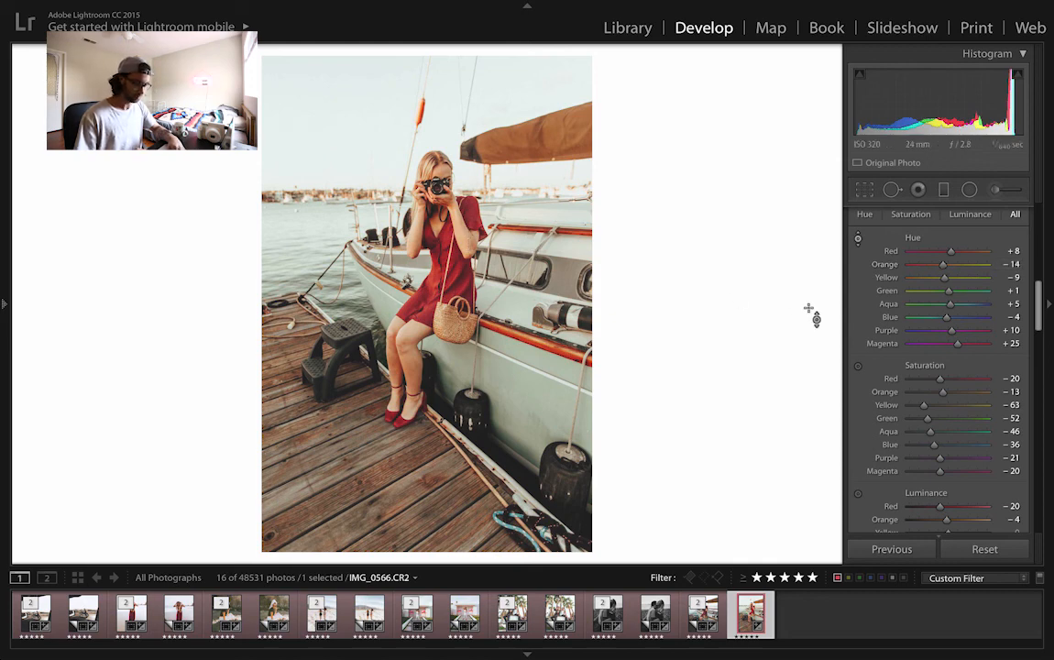
Straighten the boat photo to a 1.13 angle and crop it to 4 x 5 / 8 x 10, slightly tighter and trimming mostly the lower dock
key("r")
left_click_drag(193, 318, 192, 312)
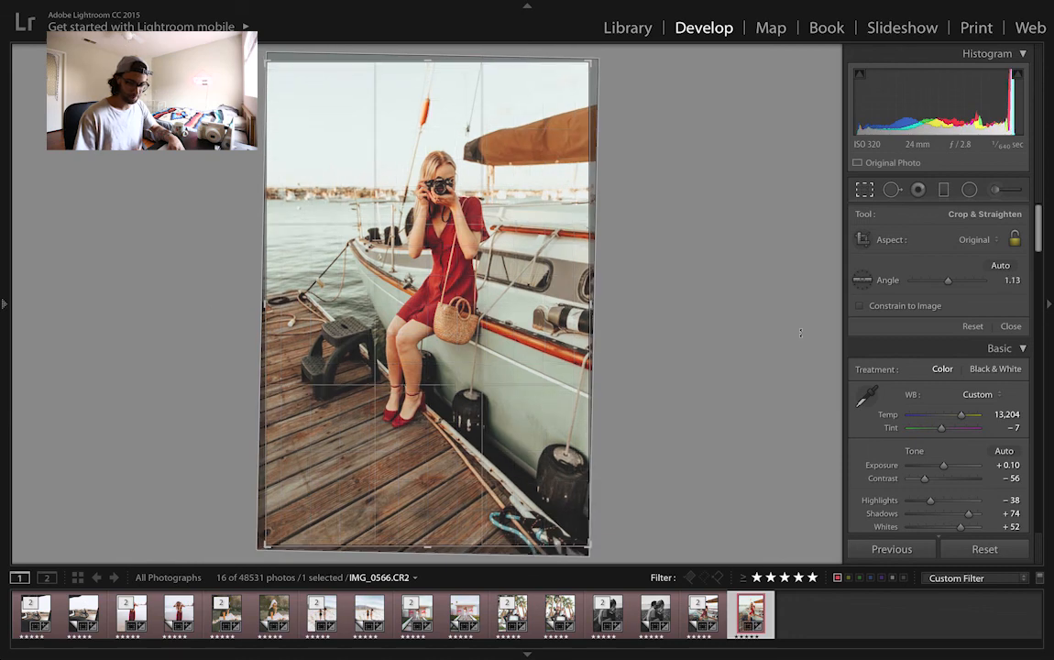
left_click(985, 239)
left_click(976, 277)
left_click_drag(516, 298, 515, 320)
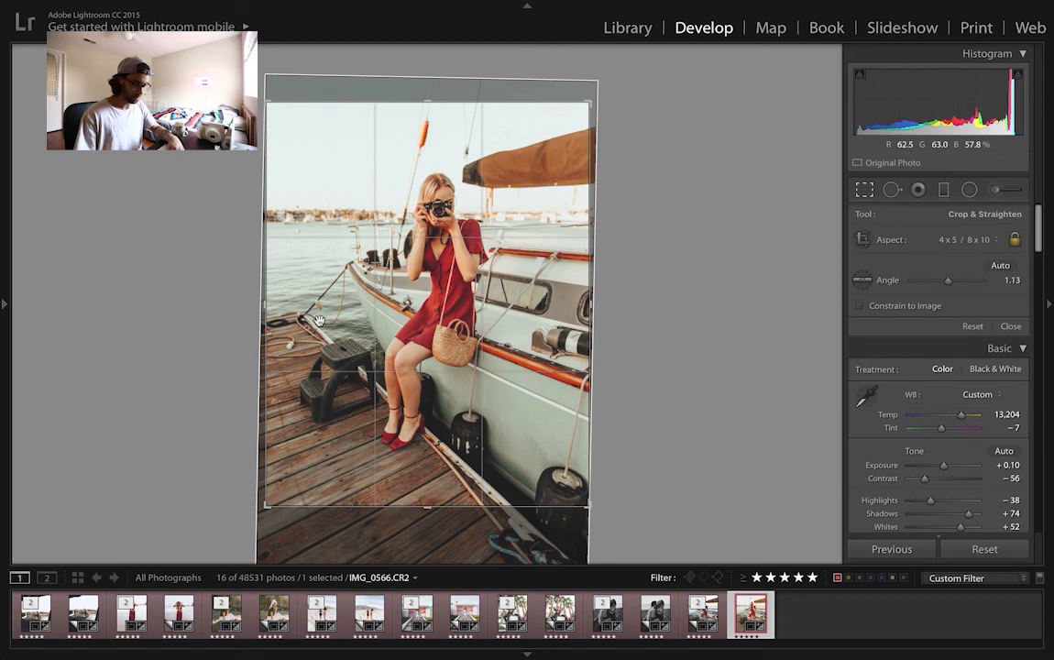
left_click_drag(265, 305, 270, 312)
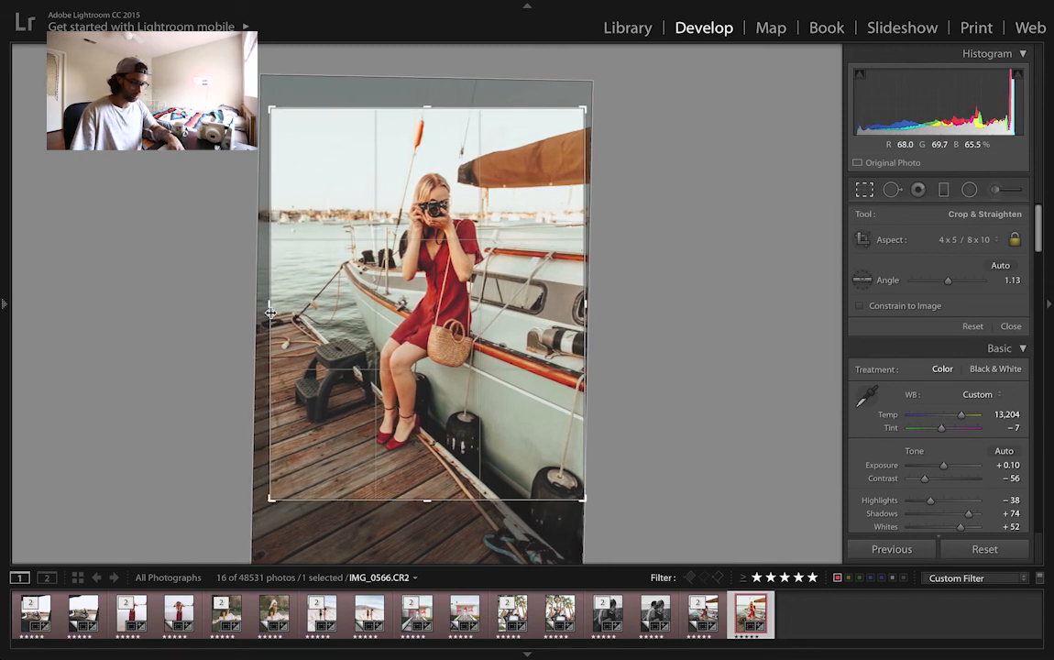
key("Return")
key("r")
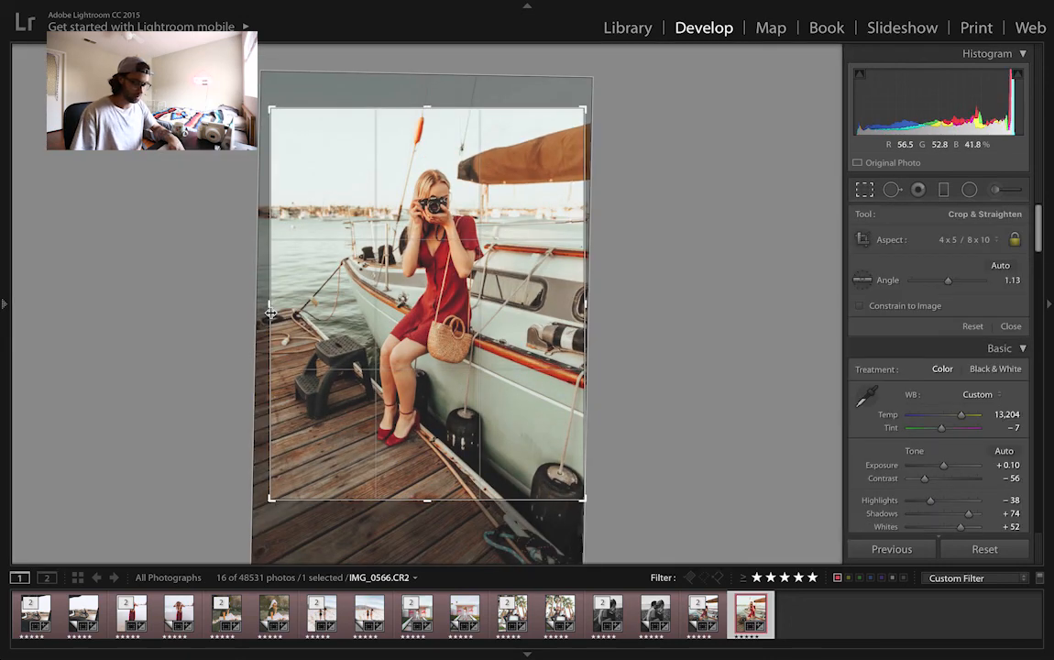
key("Return")
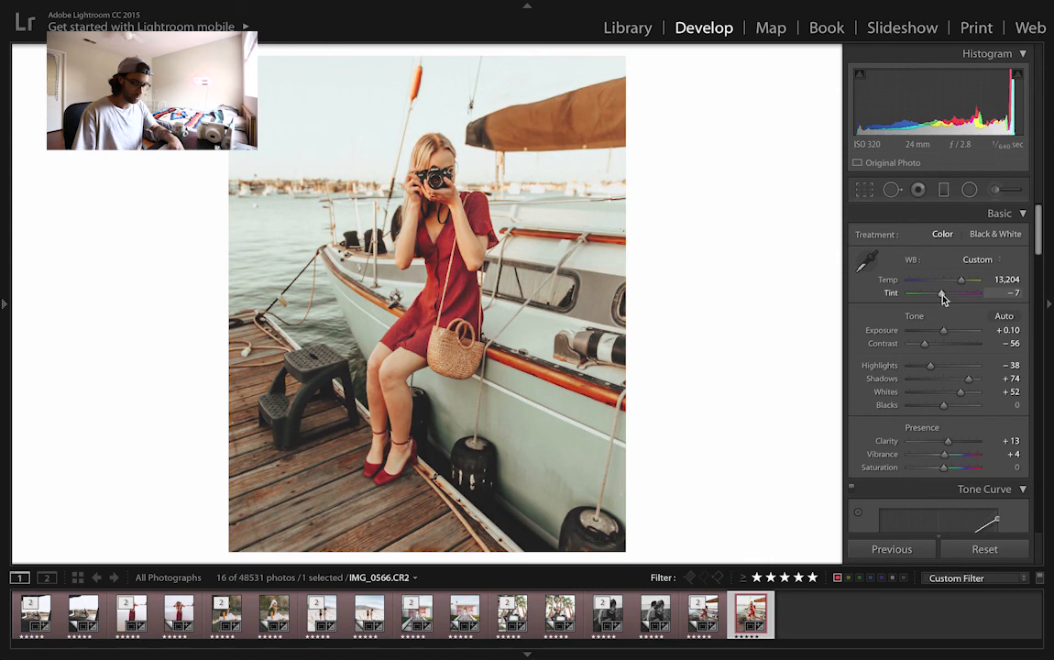
Set Tint to -19 and Shadows to +53, and preview the boat photo with the interface lights dimmed
left_click_drag(944, 298, 939, 298)
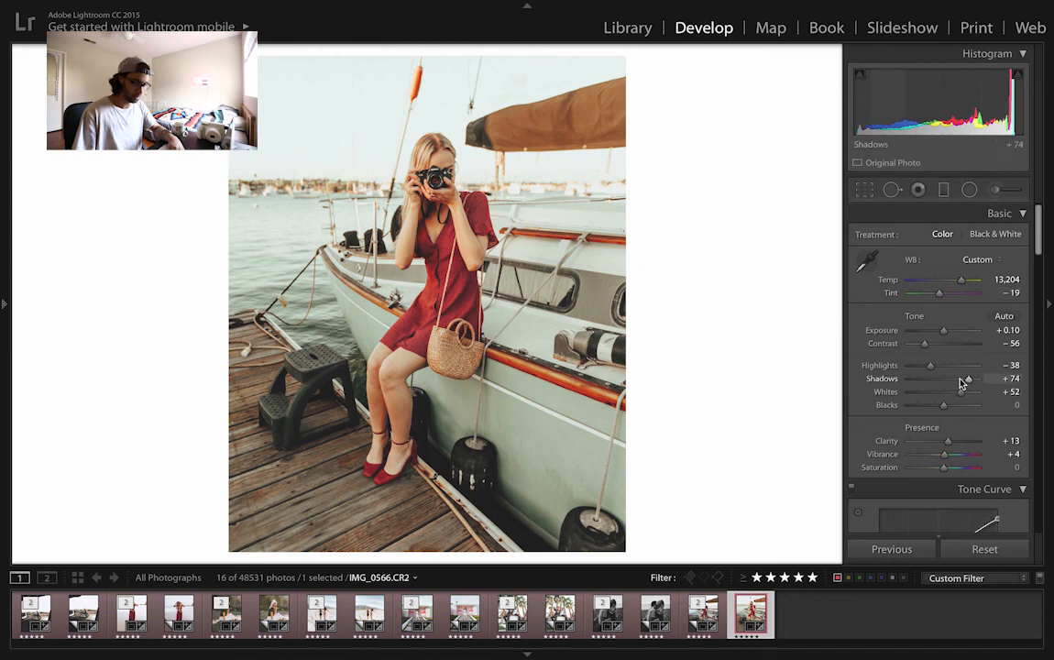
left_click_drag(959, 382, 962, 383)
key("l")
key("l")
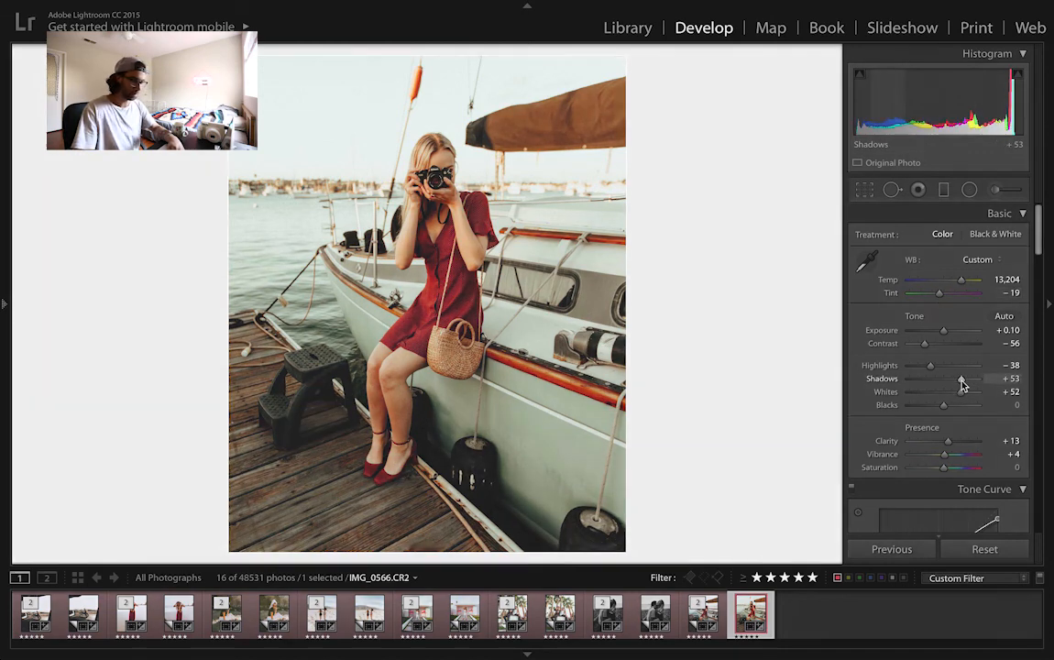
key("l")
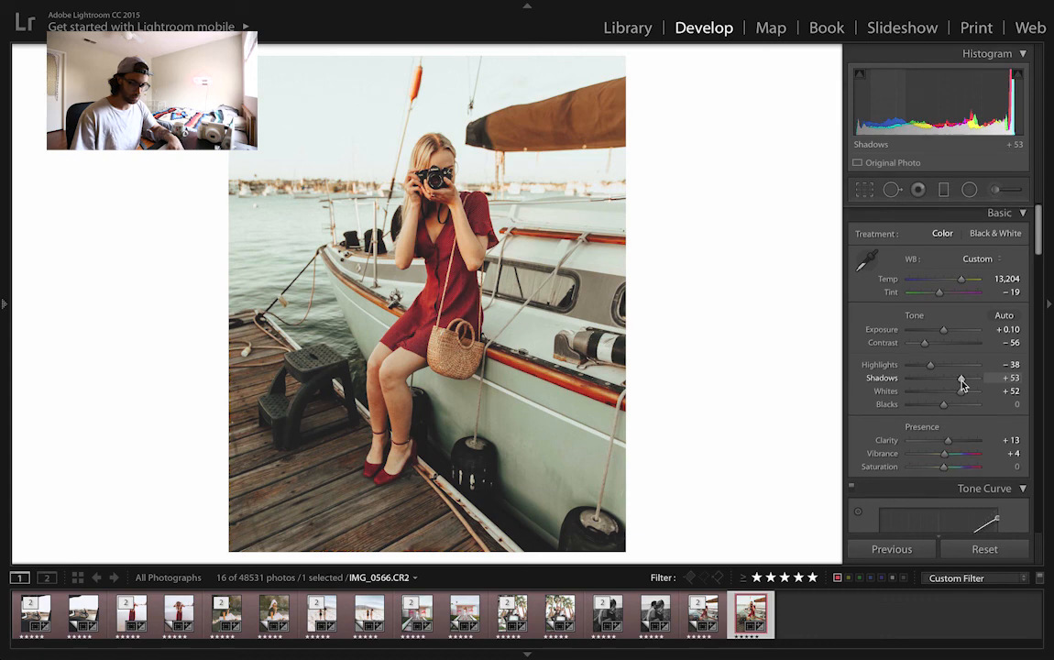
Brighten the boat photo's warm tones with Luminance Orange +10 and Yellow +16
scroll(962, 383, "down", 12)
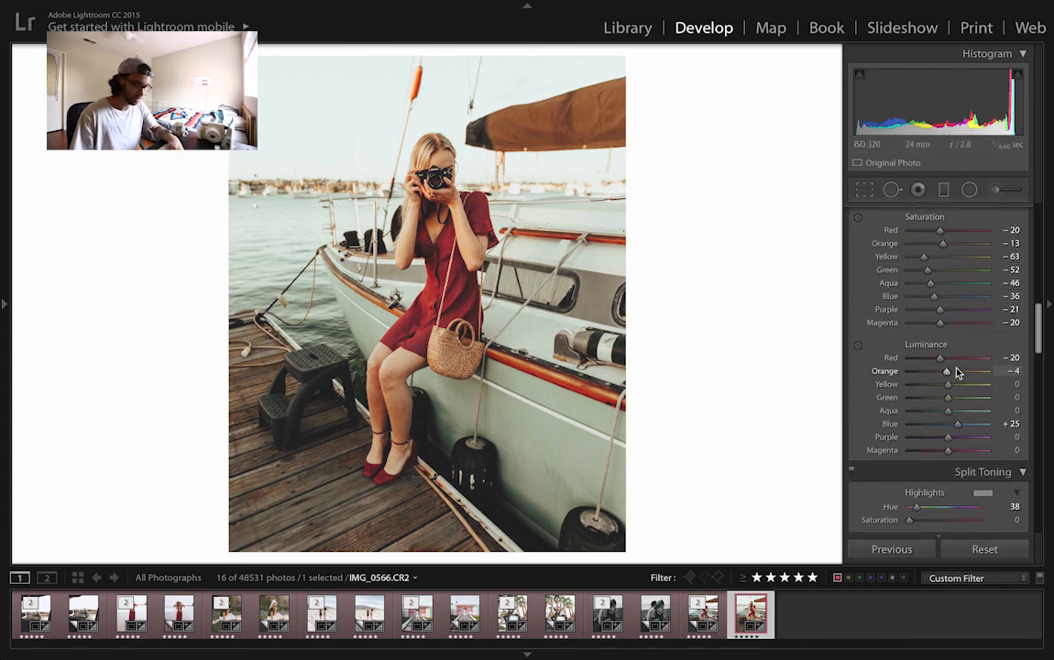
mouse_move(957, 371)
left_mouse_down()
mouse_move(957, 385)
mouse_move(953, 371)
left_mouse_up()
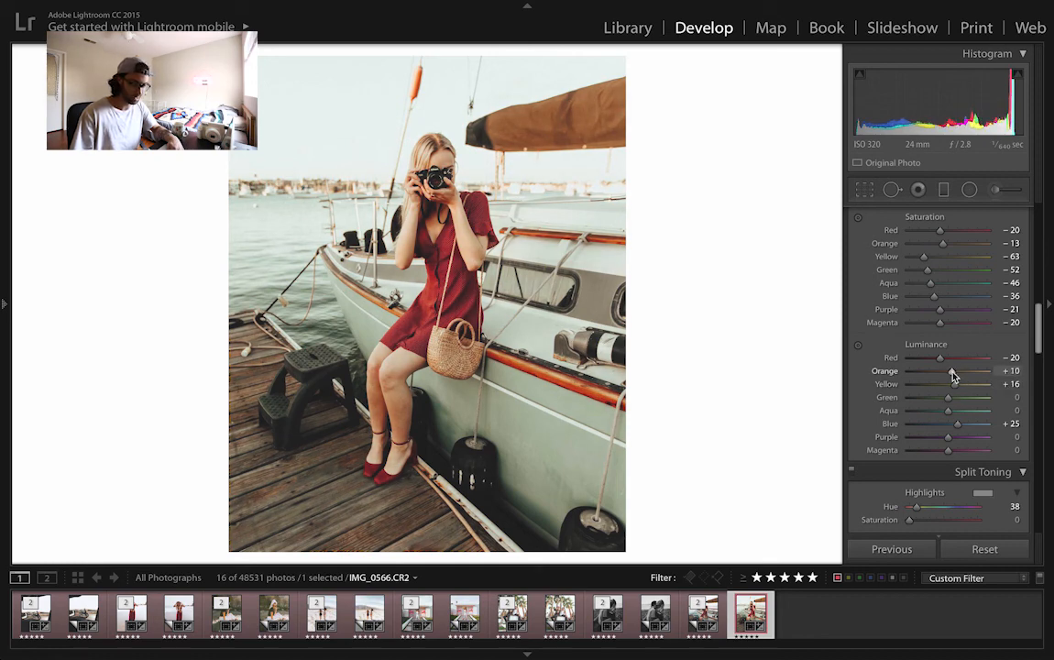
scroll(953, 376, "up", 5)
Split tone the highlights with hue 268 at saturation 14 and the shadows with hue 41 at saturation 23
scroll(953, 375, "down", 8)
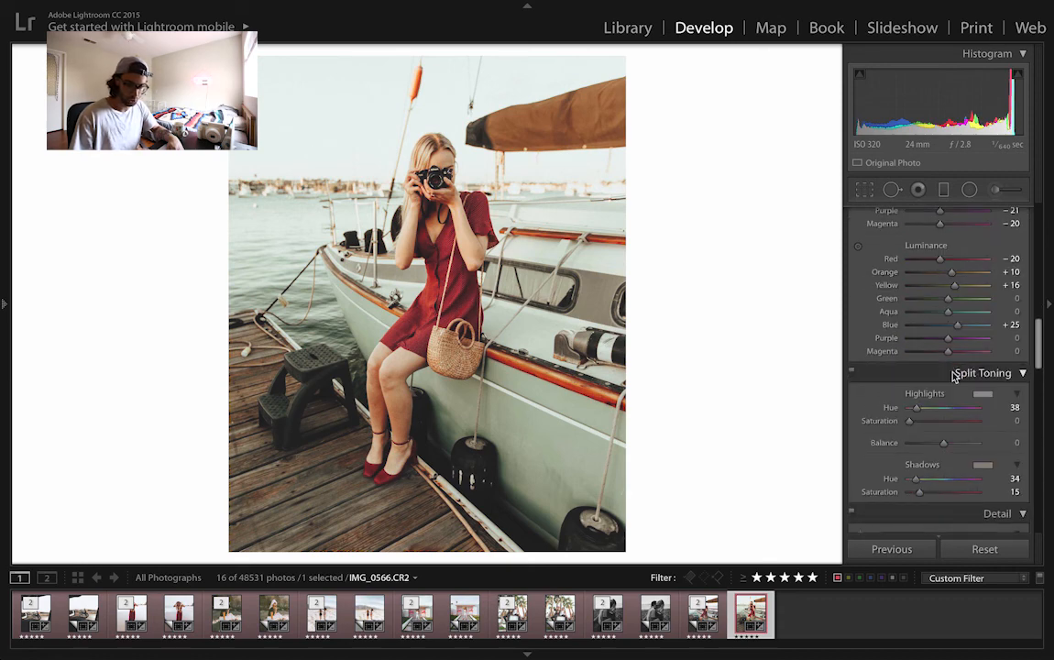
left_click(982, 316)
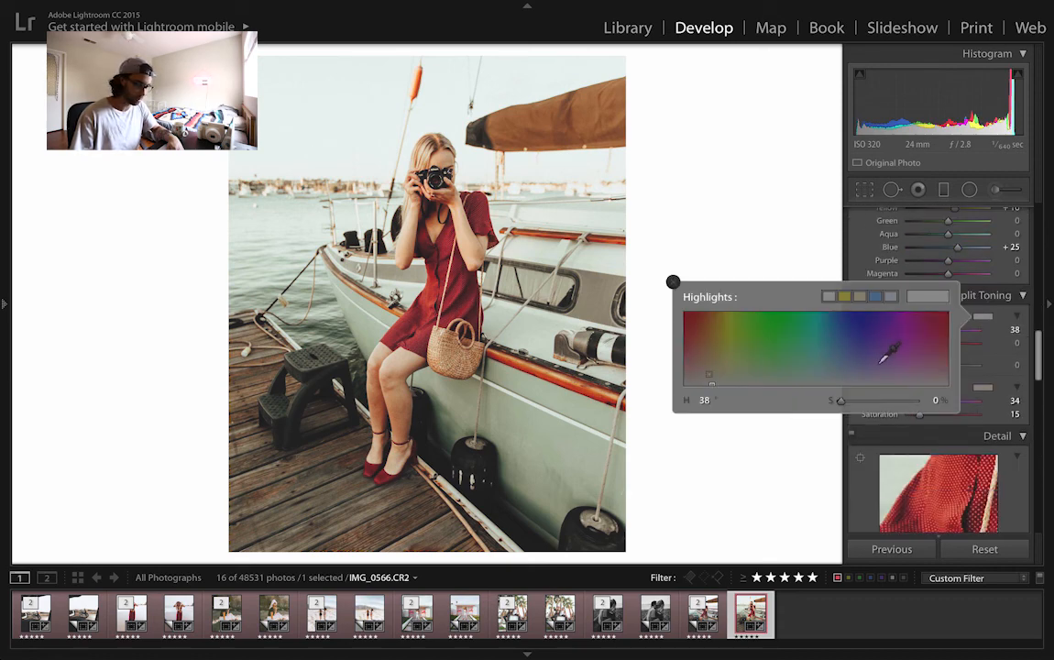
left_click_drag(887, 370, 879, 372)
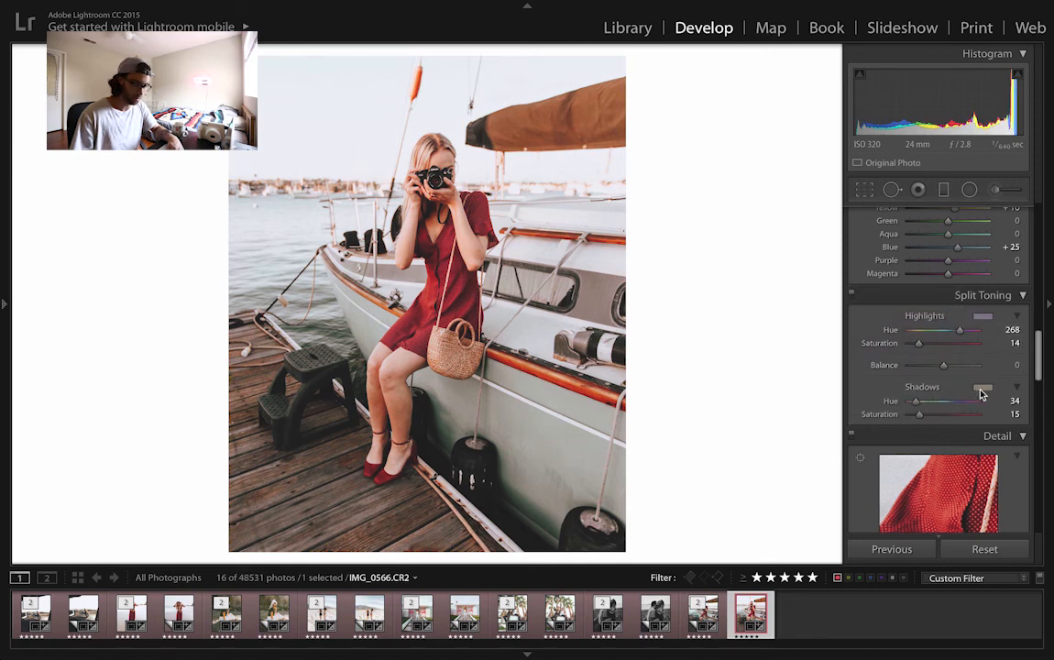
left_click(982, 388)
left_click(711, 433)
left_click_drag(711, 432, 715, 438)
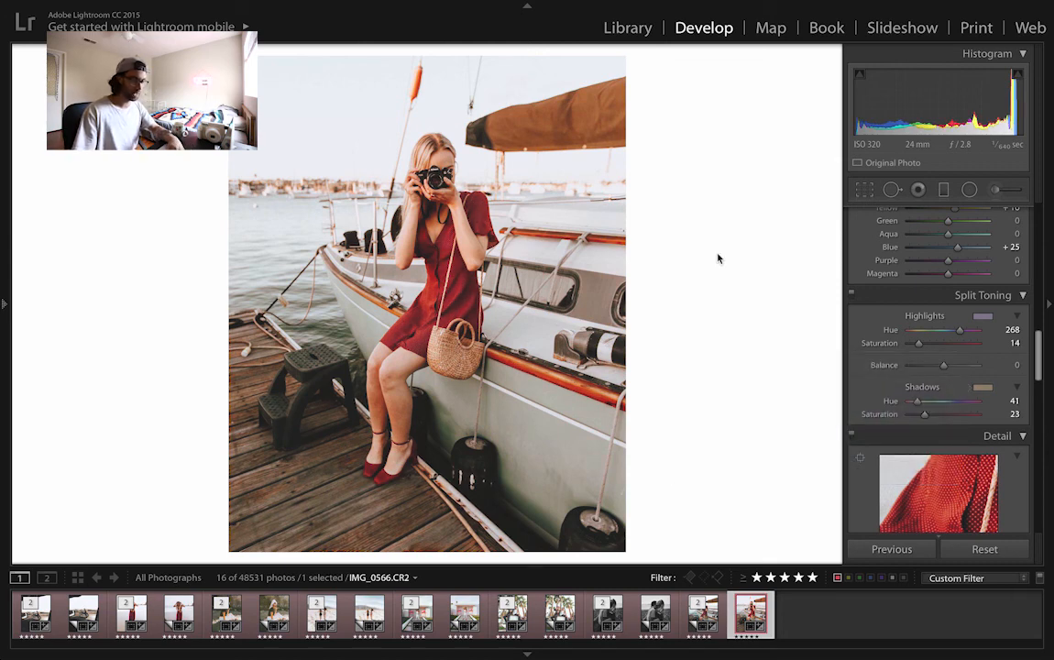
Compare the boat photo's edit with its before view and with the earlier edited copy
key("backslash")
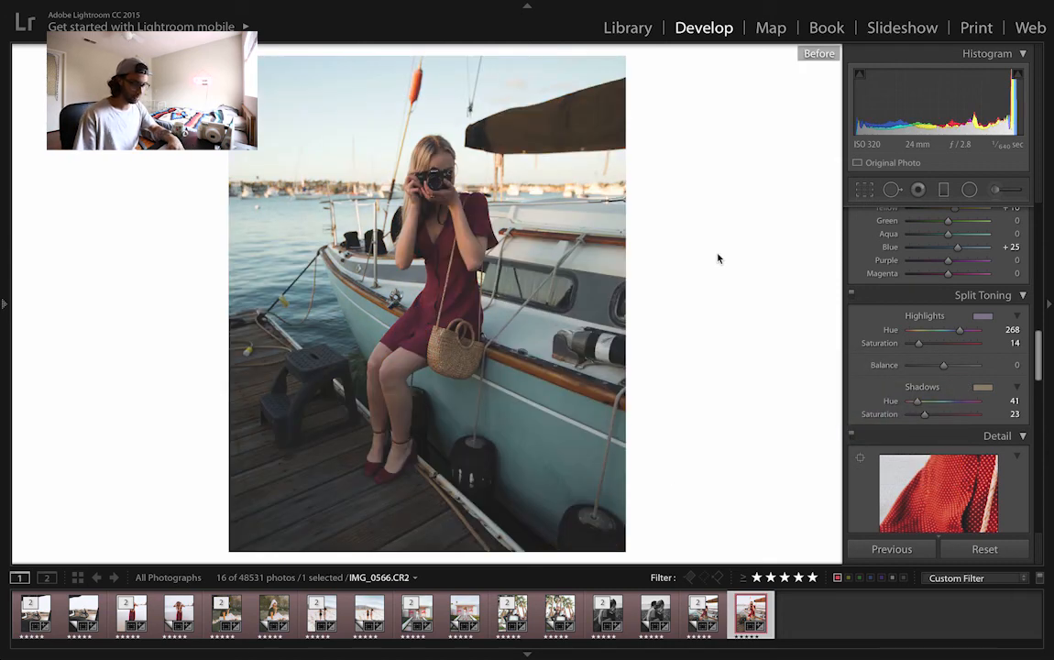
key("backslash")
key("Left")
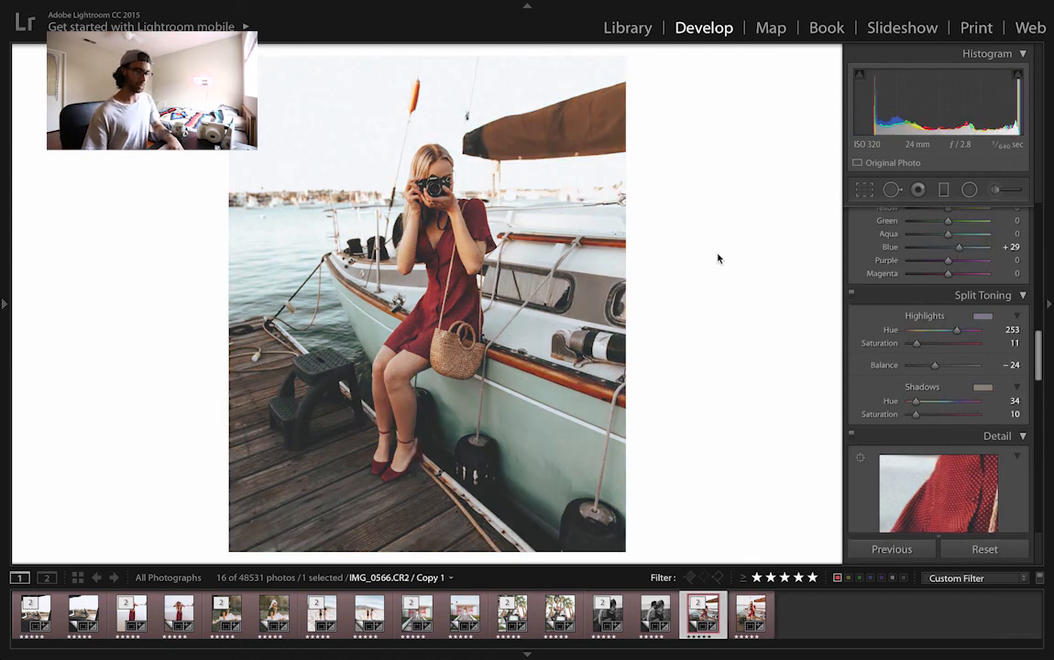
Return to the newer boat photo edit and set Highlights to -77, Shadows to +65 and Vibrance to +35
key("Right")
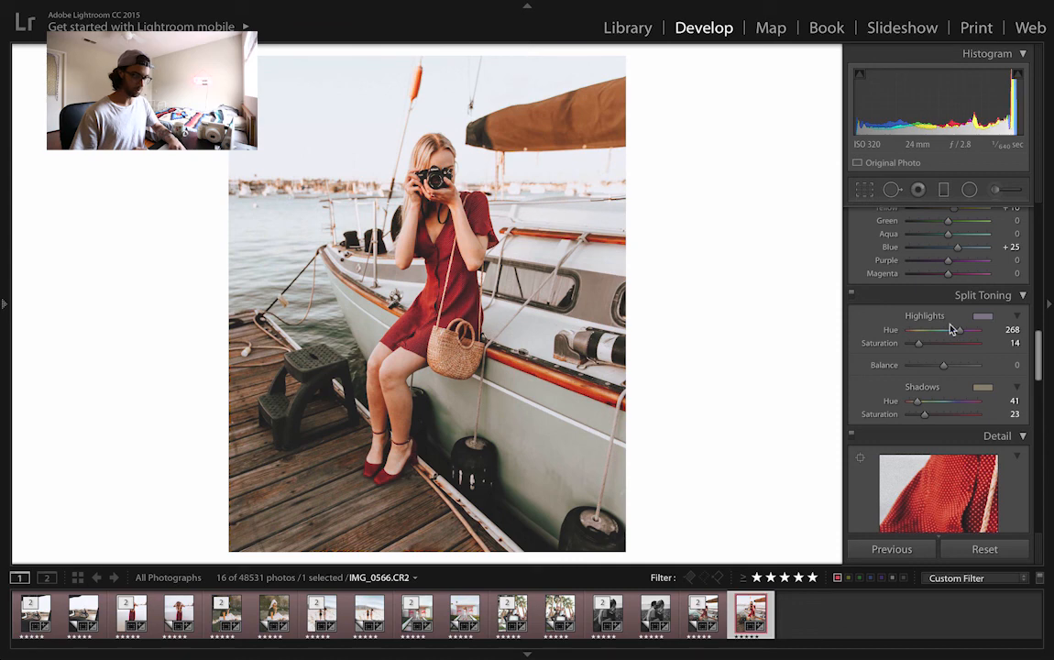
scroll(977, 378, "up", 3)
scroll(962, 302, "up", 8)
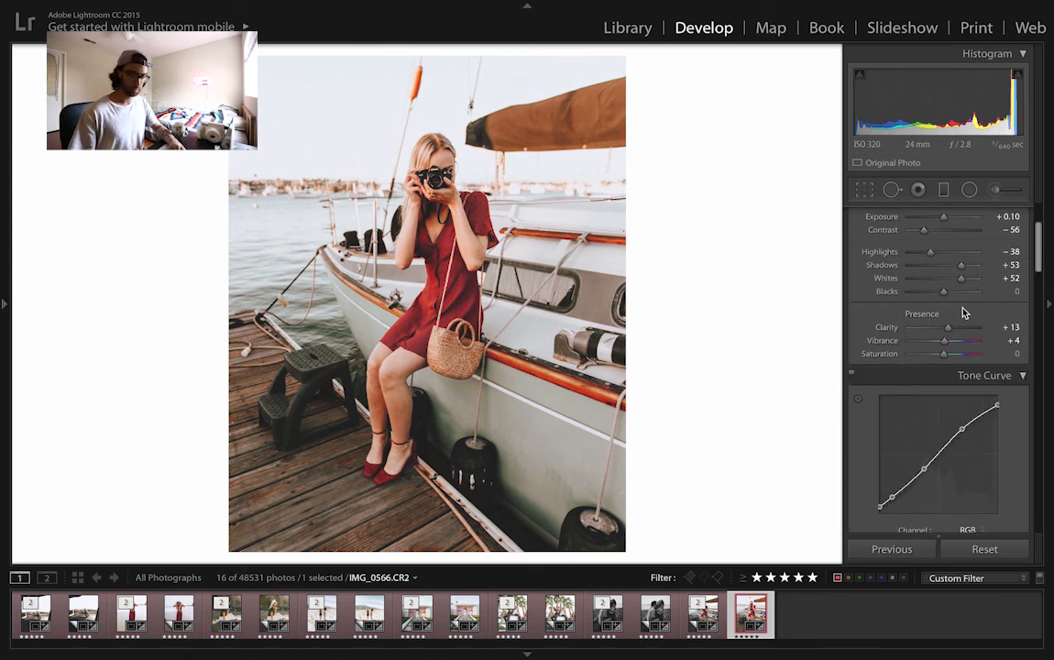
left_click_drag(961, 286, 959, 286)
left_click_drag(936, 370, 966, 381)
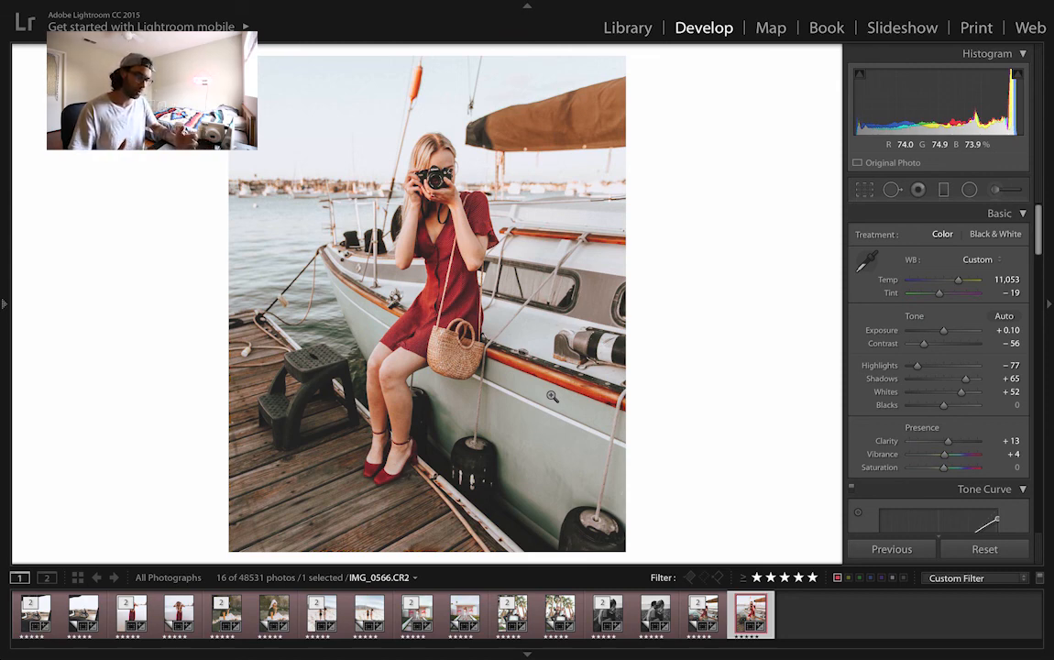
left_click_drag(943, 454, 956, 458)
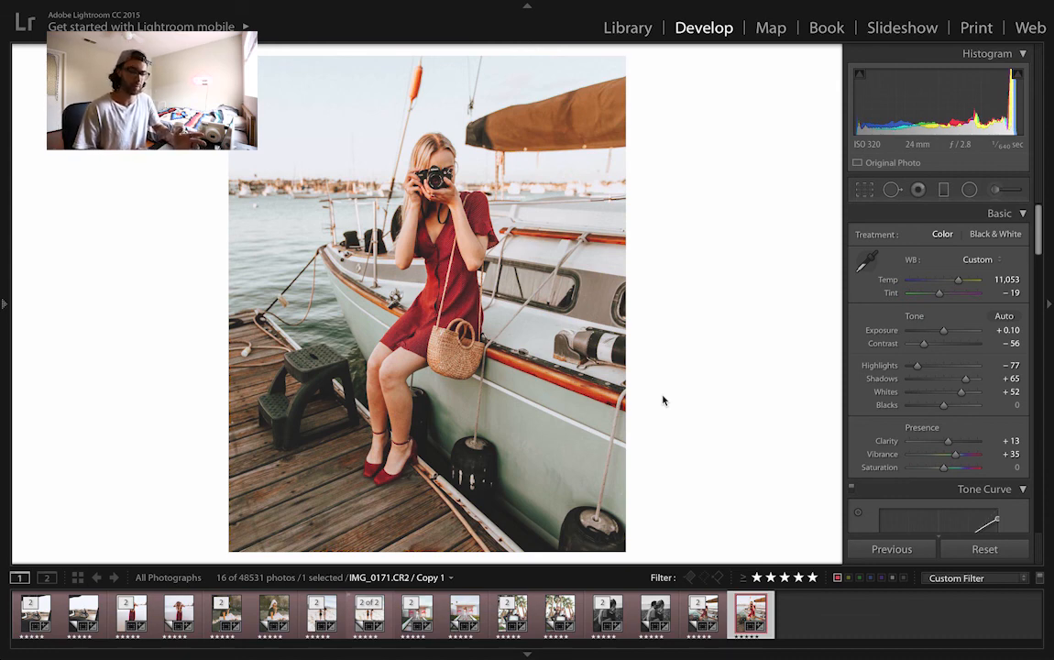
In the camera calibration, set the Red Primary hue to +35 and its saturation to +1
scroll(1005, 419, "down", 10)
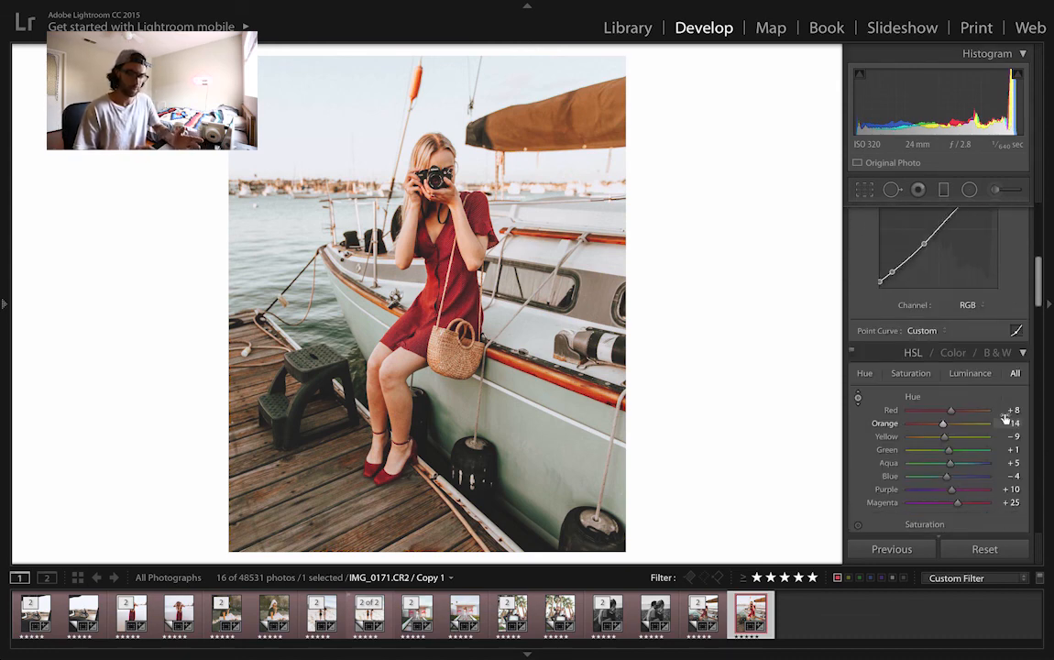
scroll(1006, 417, "down", 1)
scroll(1003, 417, "up", 5)
scroll(953, 366, "down", 2)
scroll(941, 435, "down", 5)
scroll(925, 302, "up", 1)
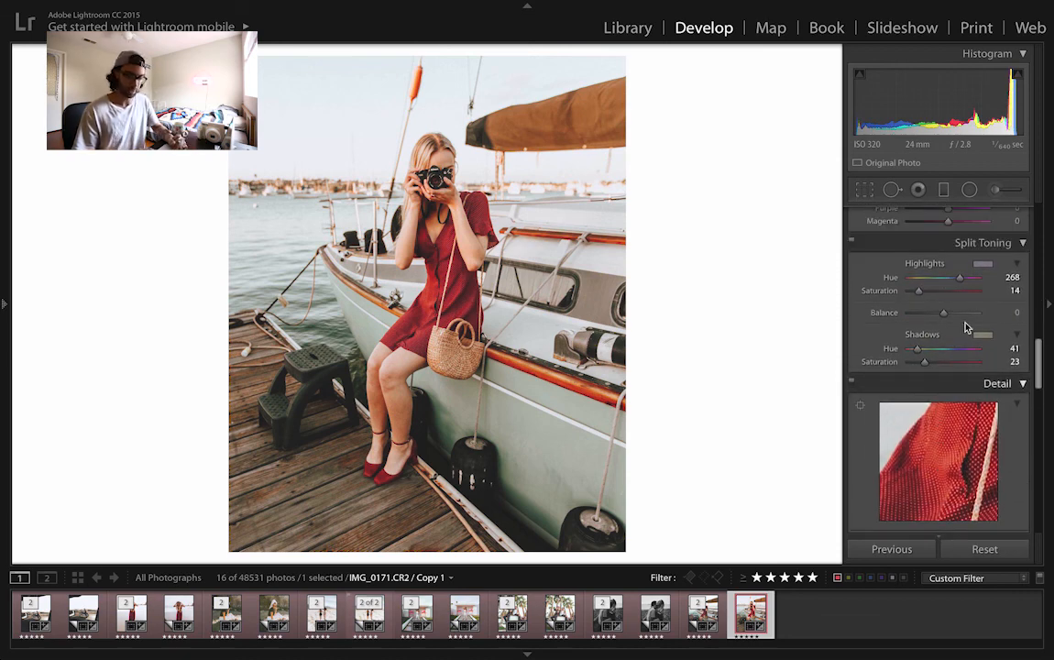
scroll(923, 293, "down", 8)
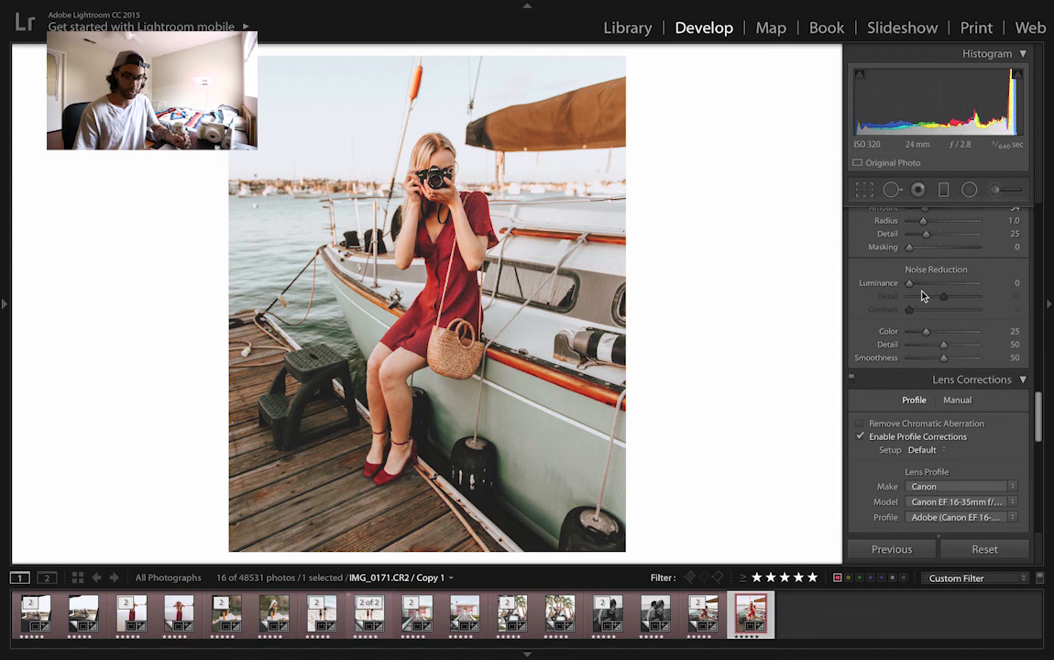
scroll(923, 295, "down", 5)
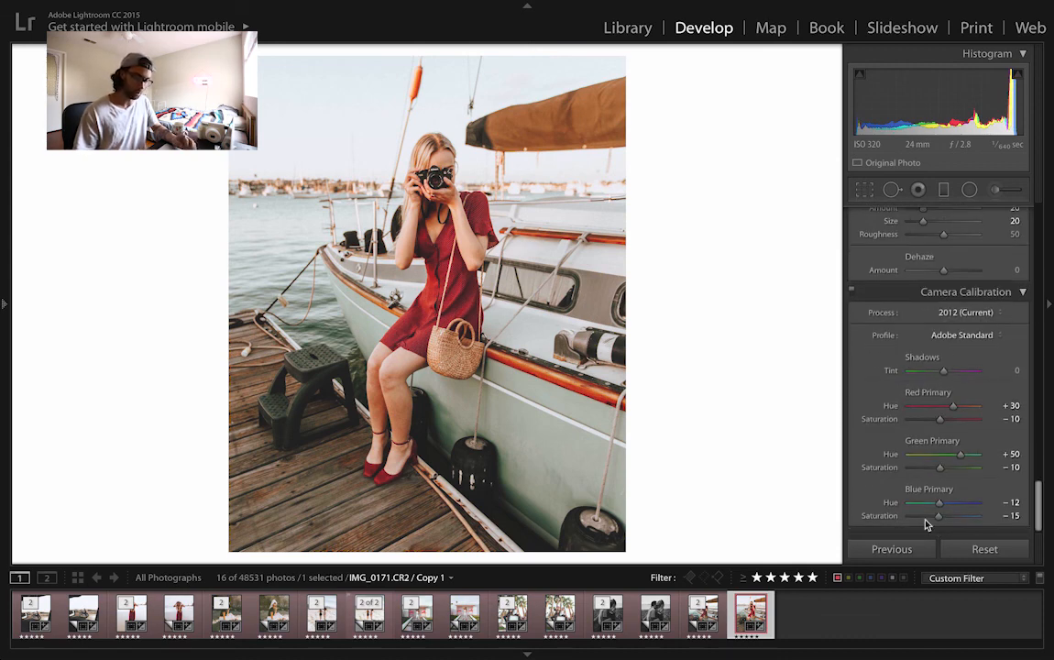
left_click_drag(953, 406, 945, 412)
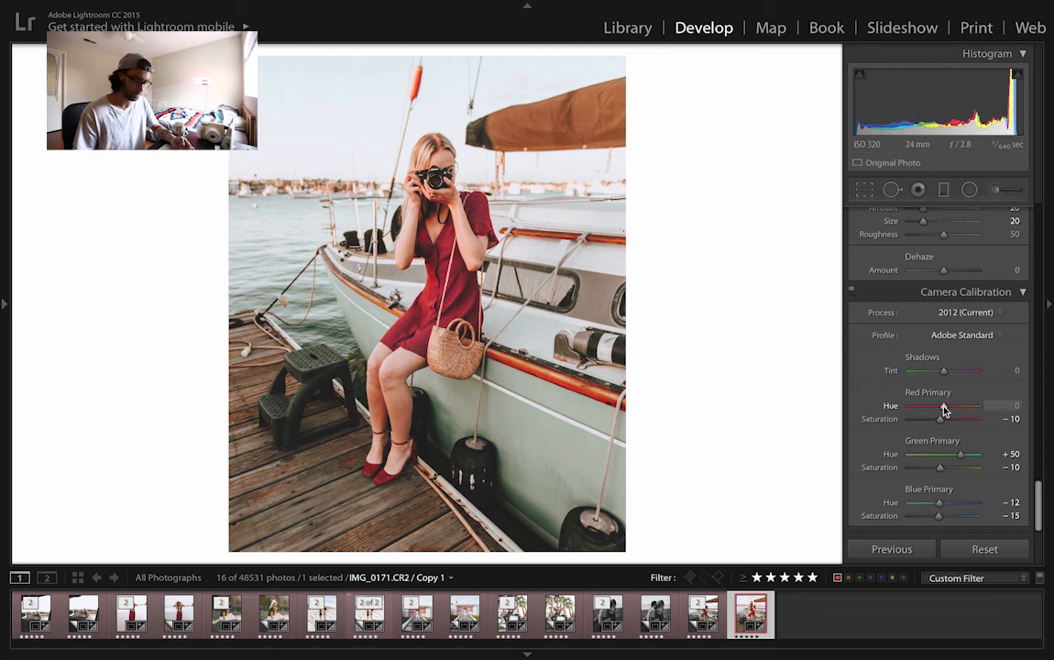
left_click_drag(953, 412, 945, 424)
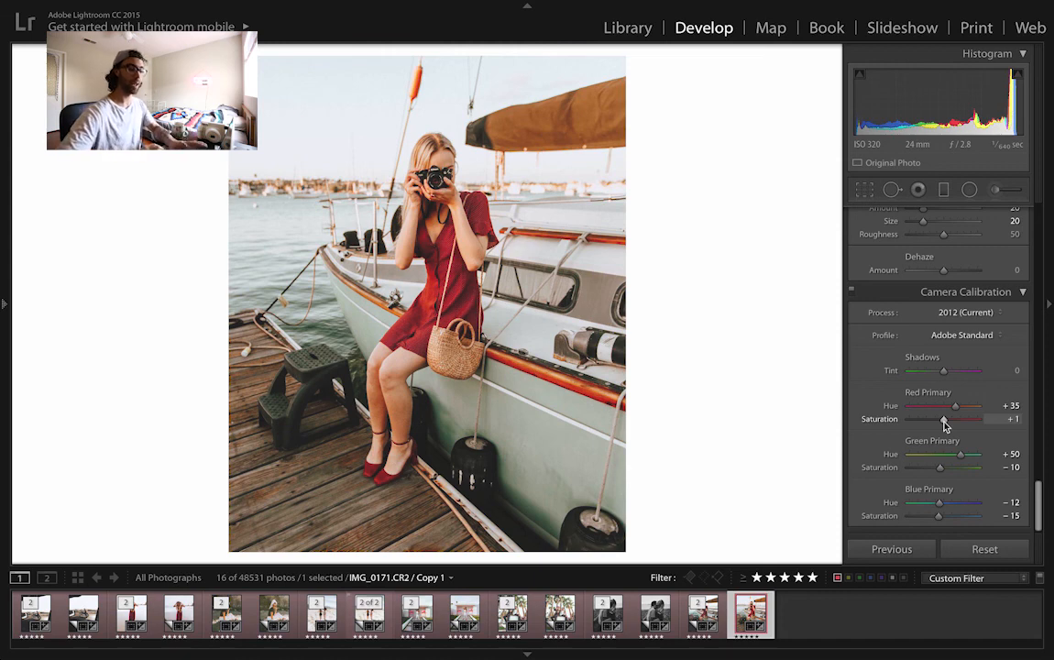
Try a brighter Exposure of +0.20 on the boat photo, and reset Exposure to 0.00
scroll(945, 424, "up", 5)
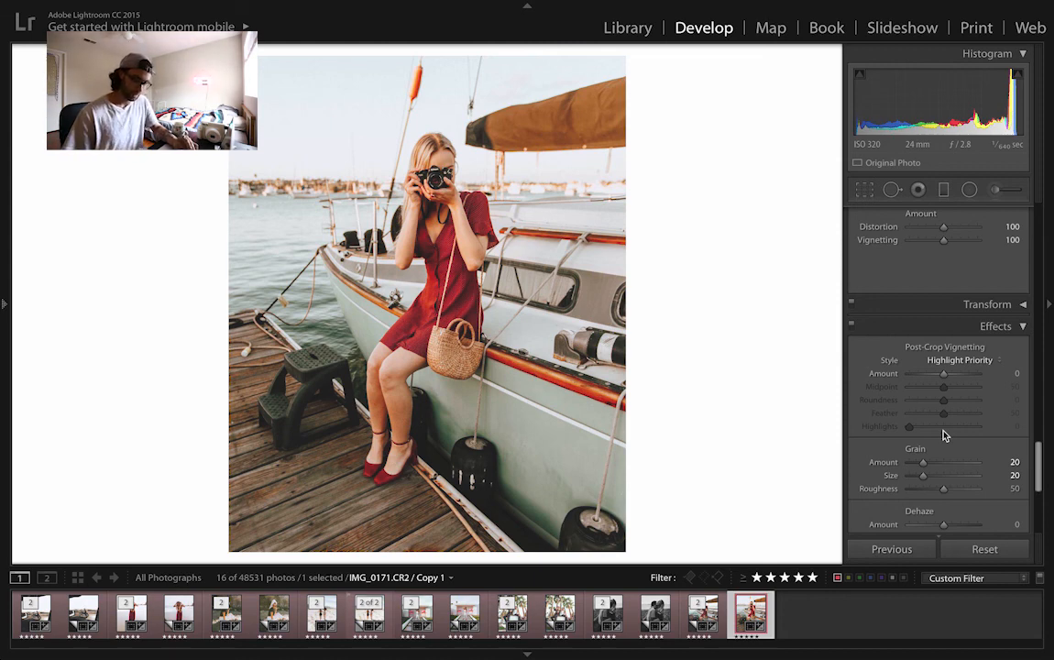
scroll(920, 429, "up", 10)
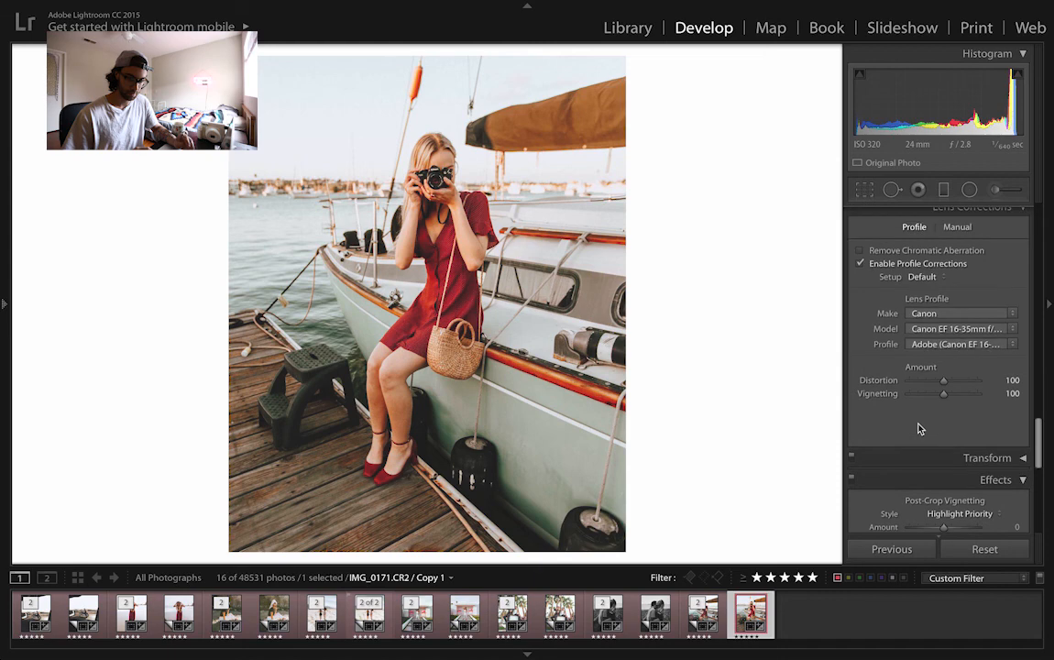
scroll(920, 429, "up", 10)
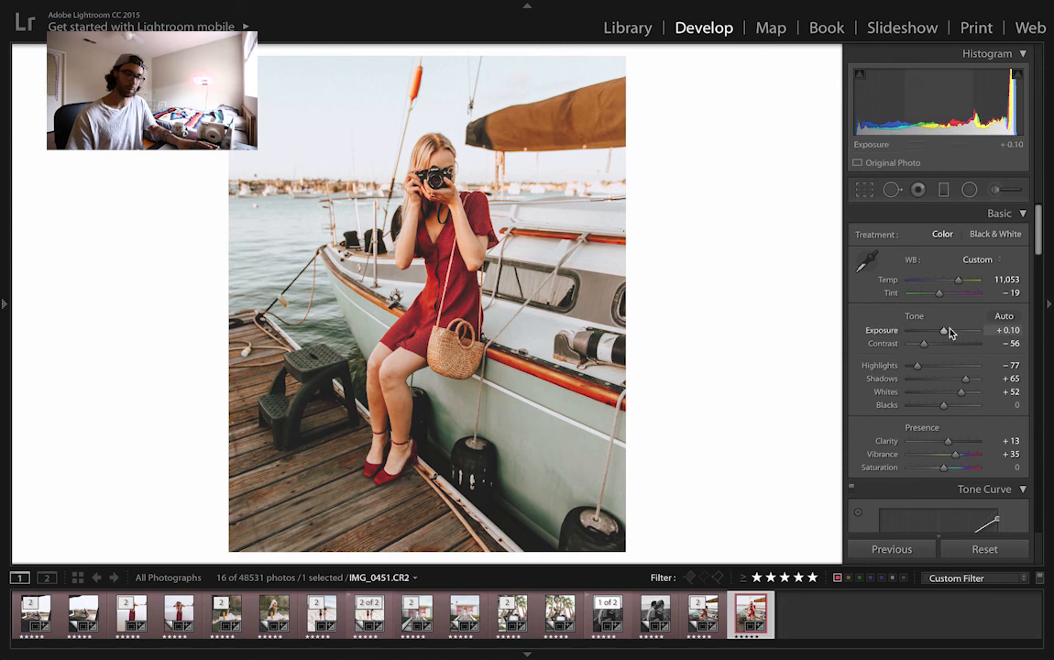
left_click_drag(943, 330, 942, 330)
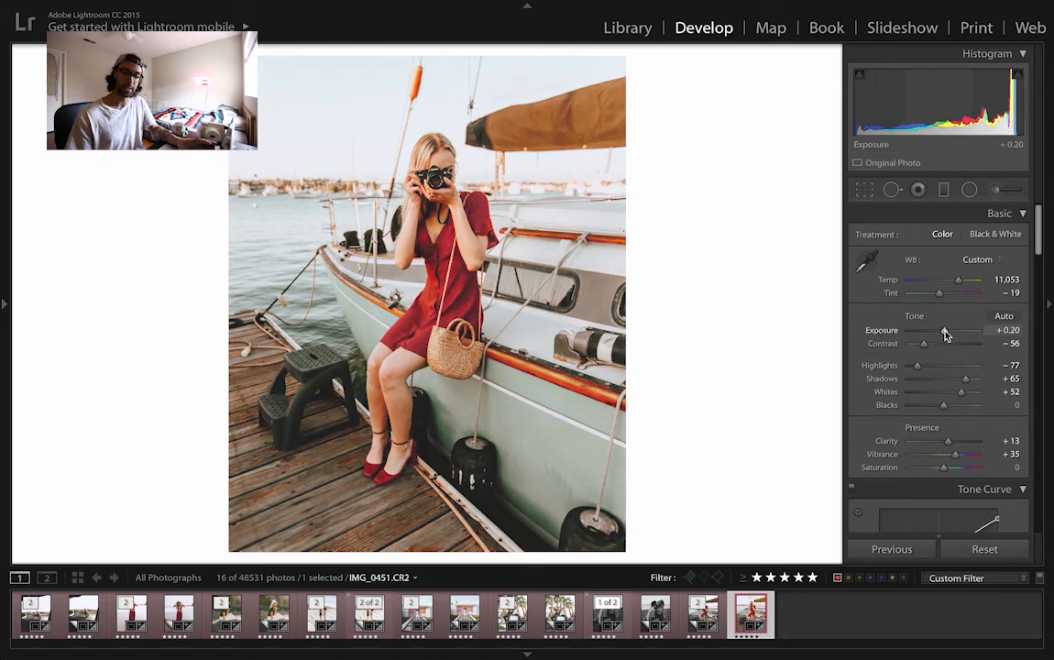
double_click(944, 330)
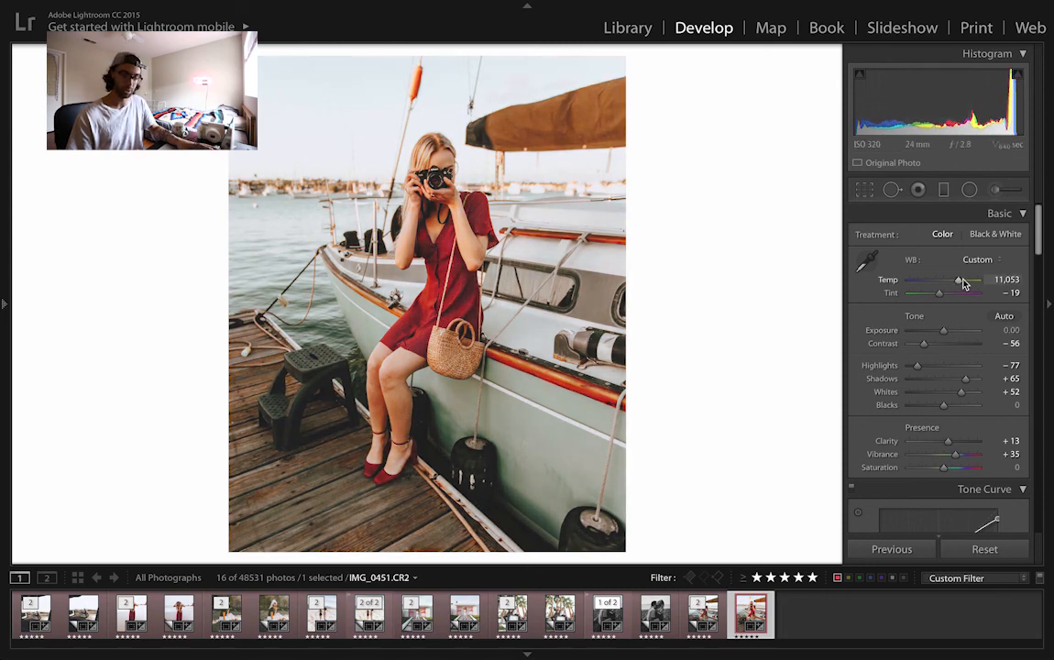